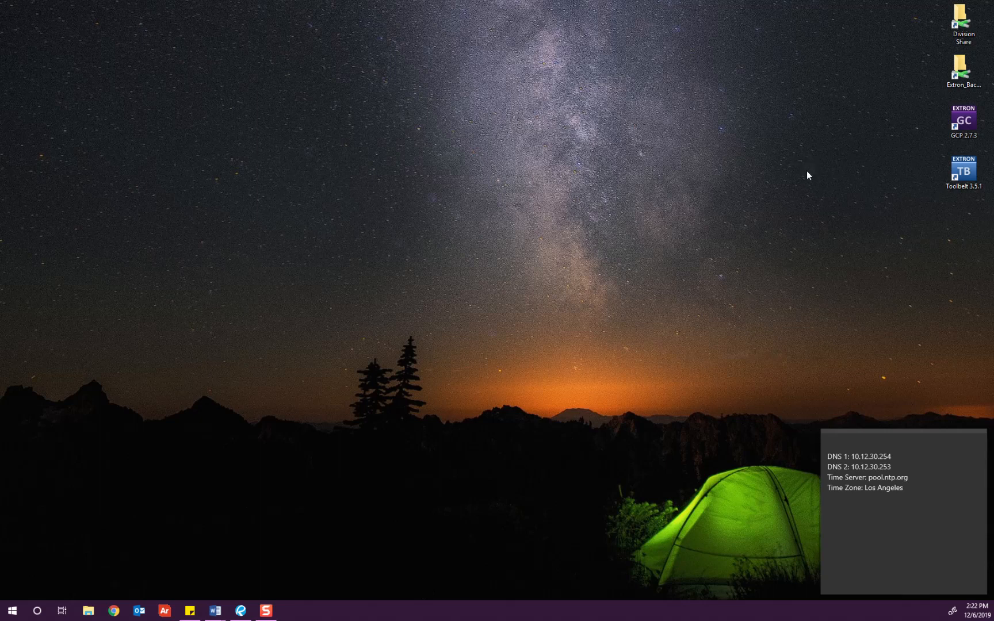
Pick out the desktop shortcuts and open the Extron_Backups network folder in File Explorer
left_click_drag(959, 222, 922, 28)
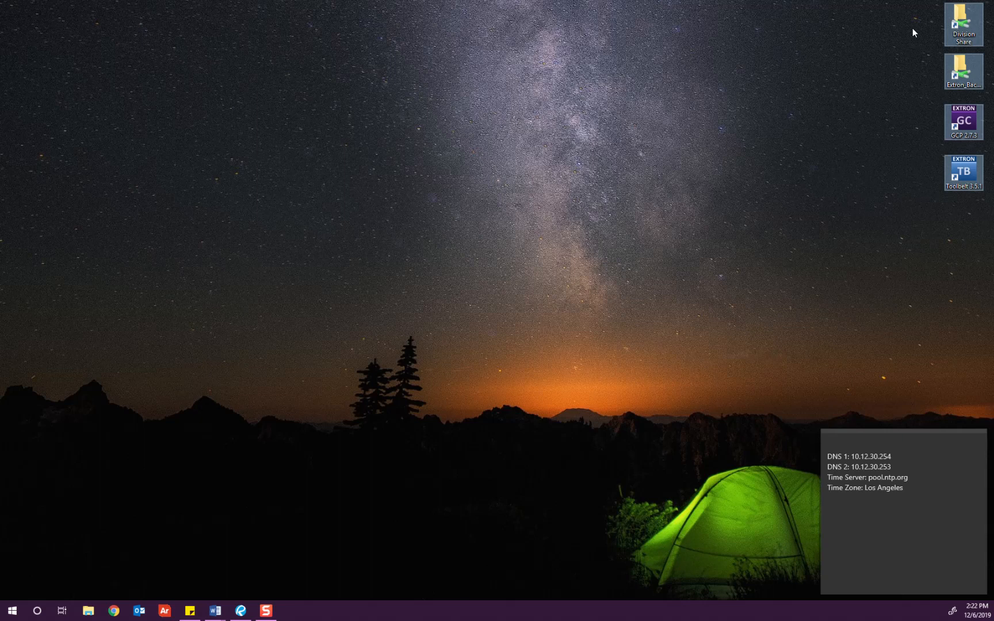
left_click(903, 87)
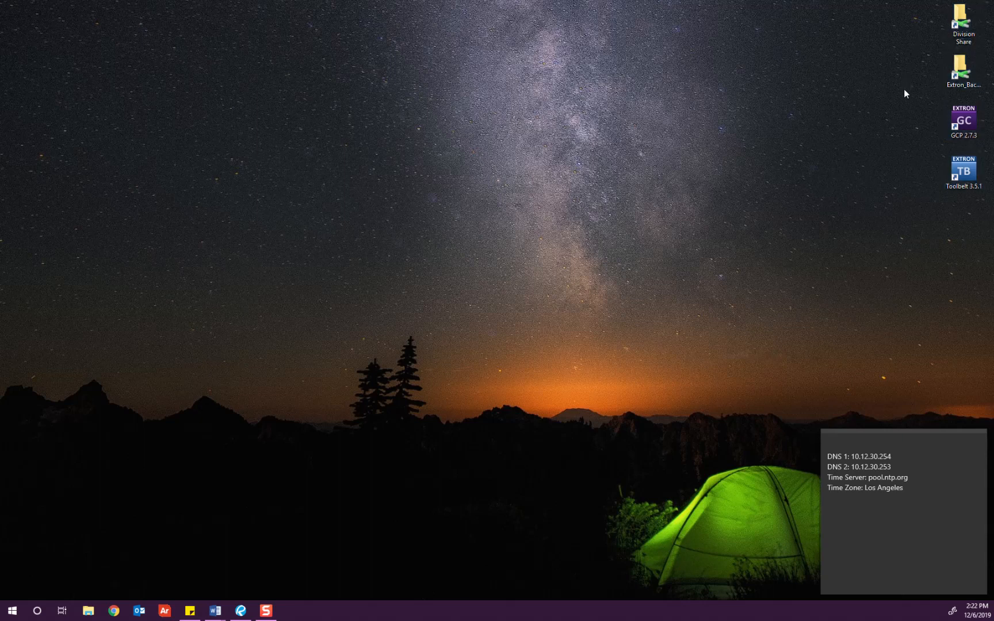
left_click(959, 72)
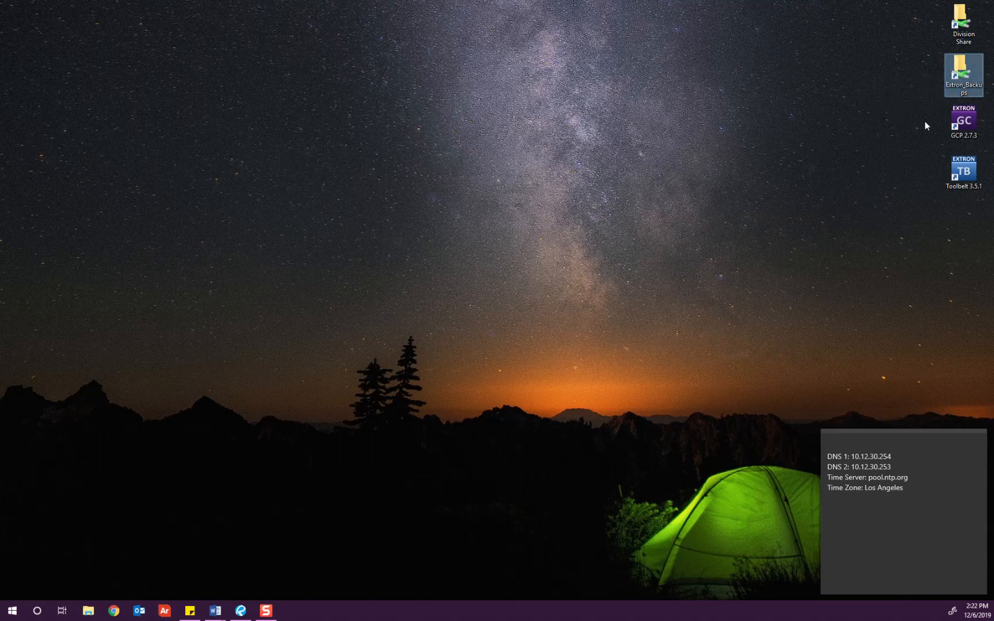
left_click(966, 129)
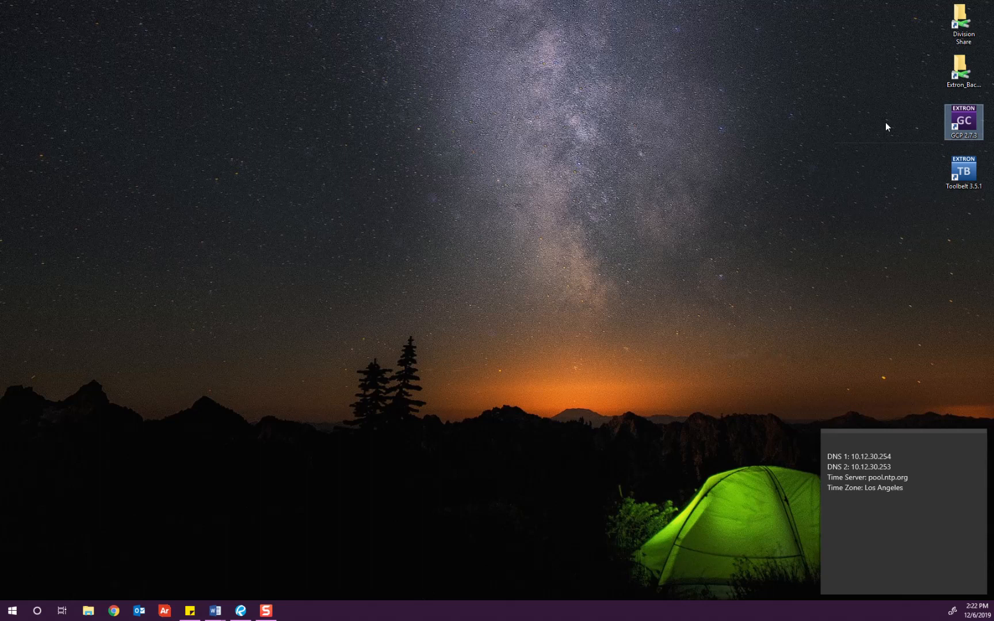
left_click(960, 184)
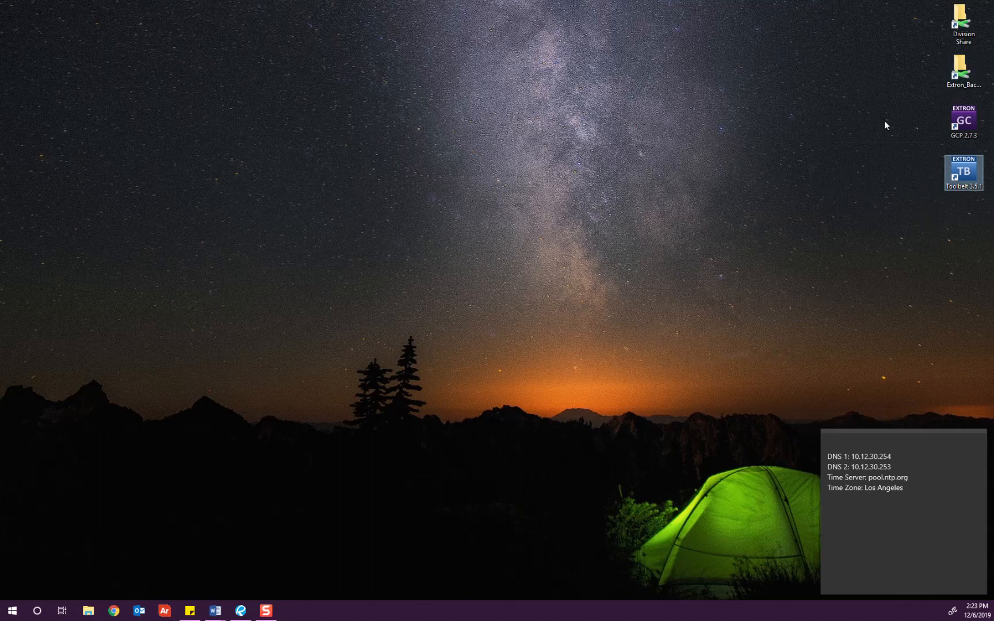
double_click(960, 72)
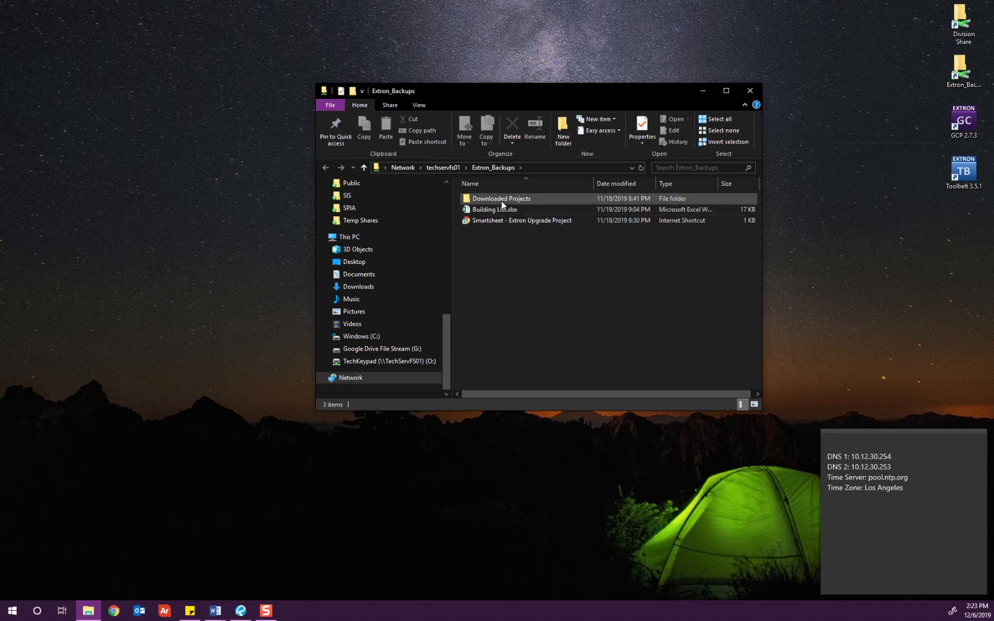
Browse the 90 building folders in Downloaded Projects, then launch the Smartsheet - Extron Upgrade Project shortcut
double_click(501, 201)
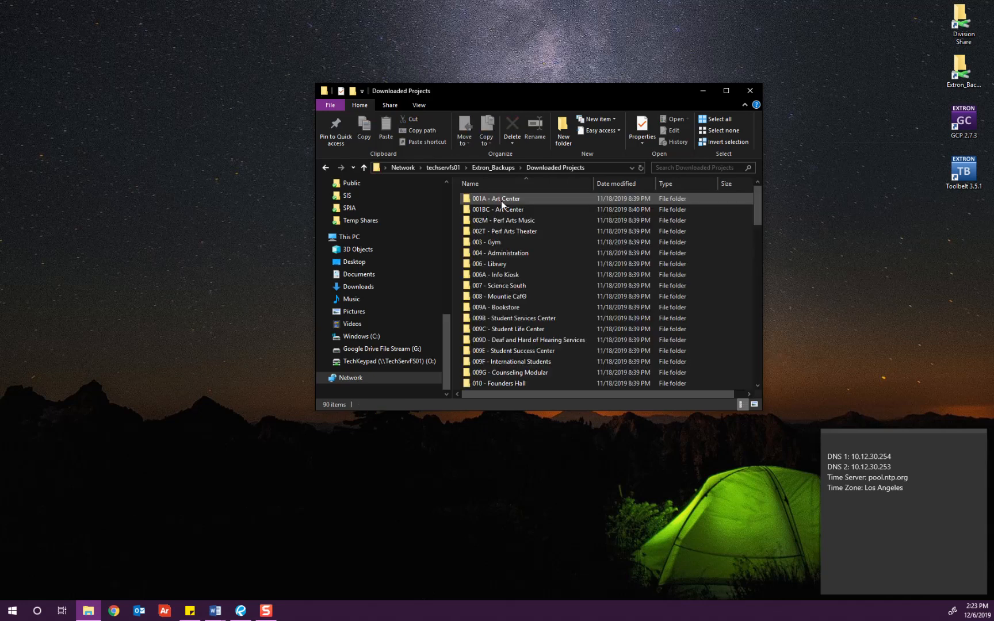
scroll(514, 266, "down", 17)
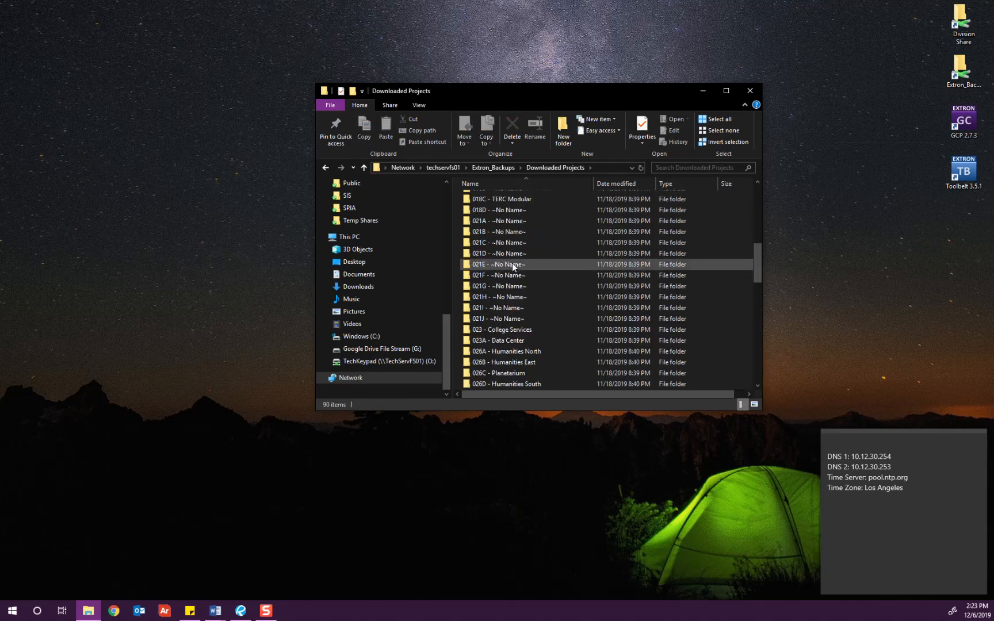
scroll(513, 265, "down", 8)
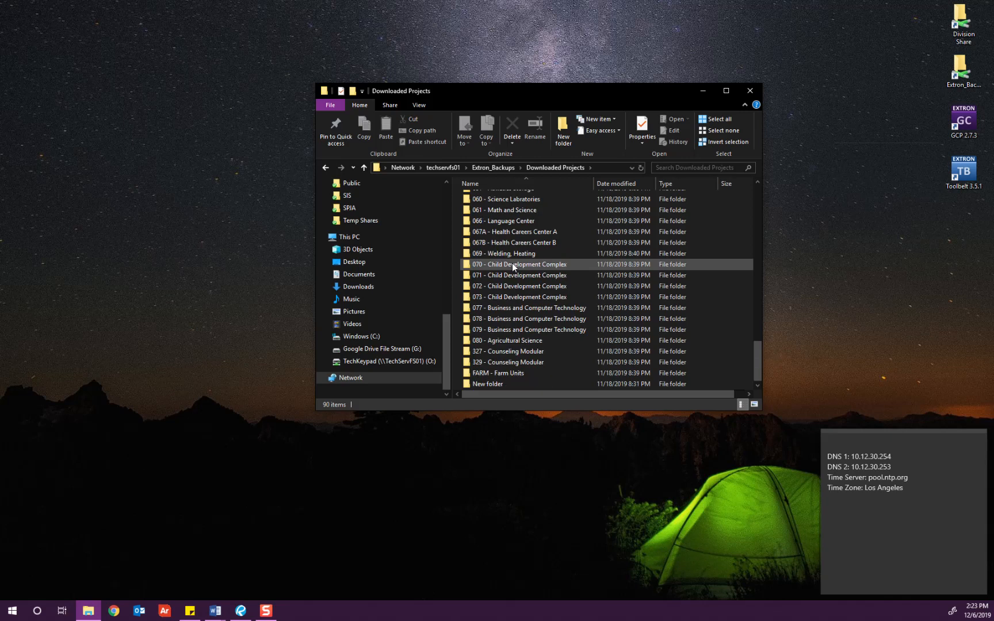
scroll(512, 263, "up", 20)
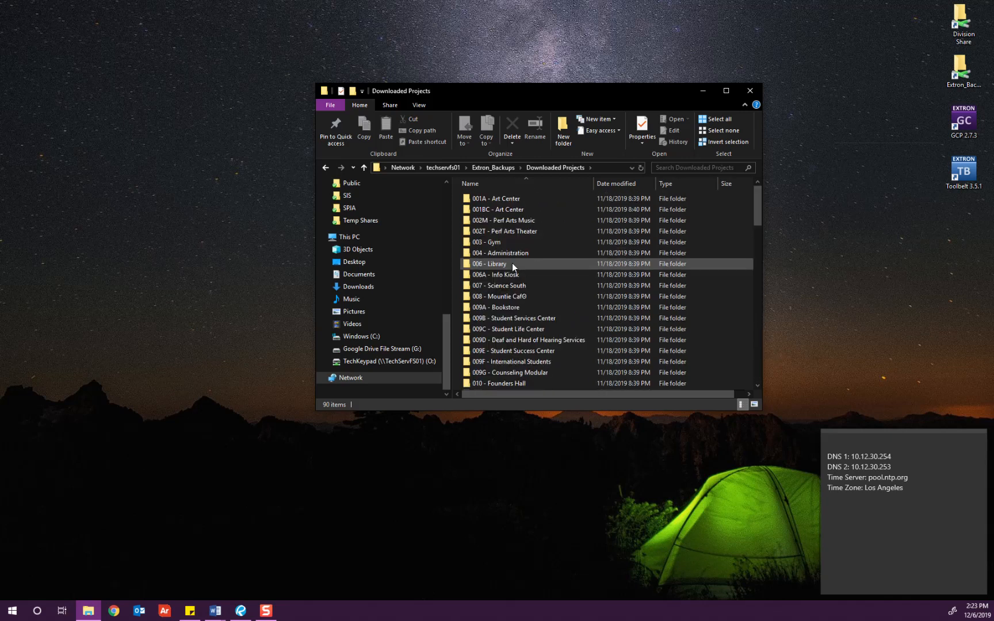
left_click(508, 168)
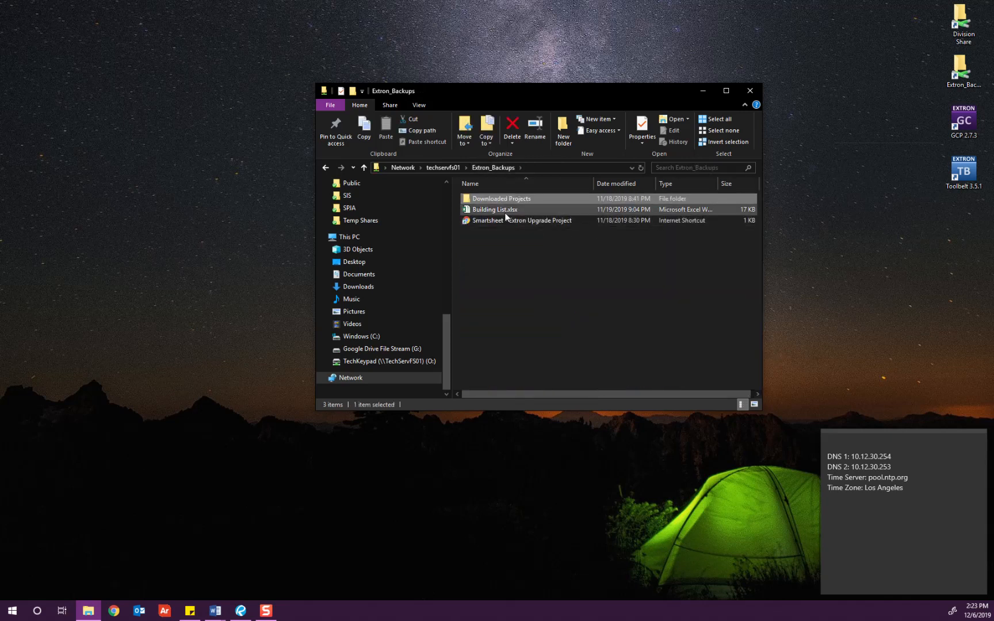
double_click(508, 225)
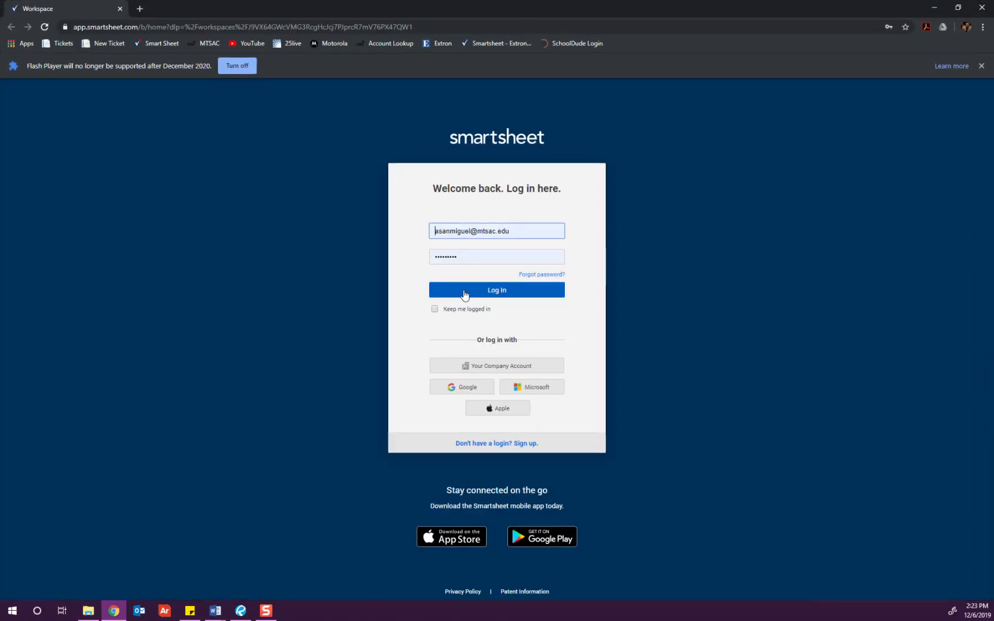
Log in to Smartsheet and reopen the Extron Upgrade Project workspace, closing the duplicate tab
left_click(464, 295)
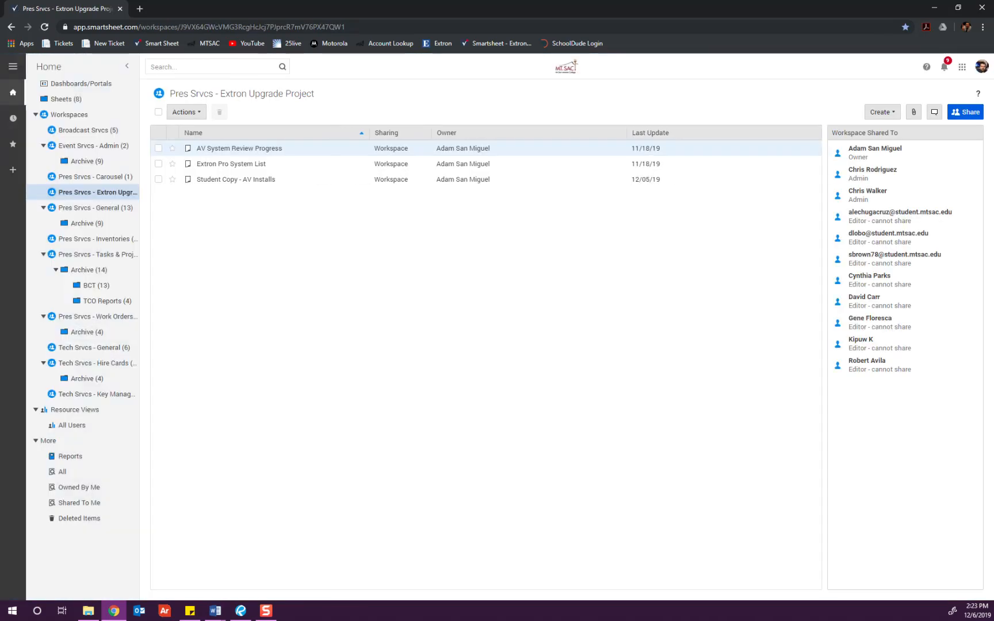
left_click(934, 8)
double_click(497, 222)
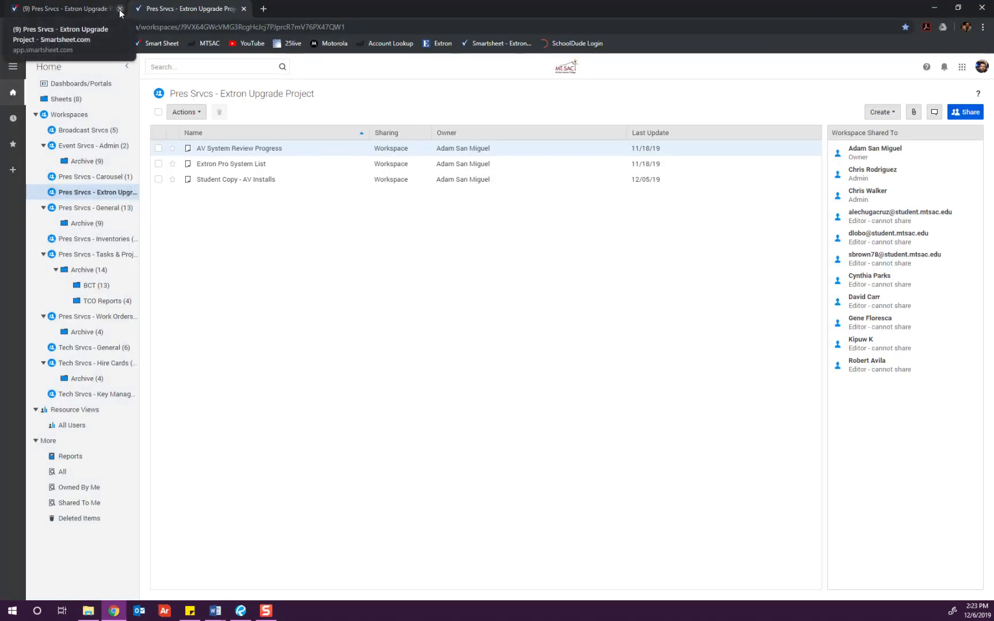
left_click(119, 9)
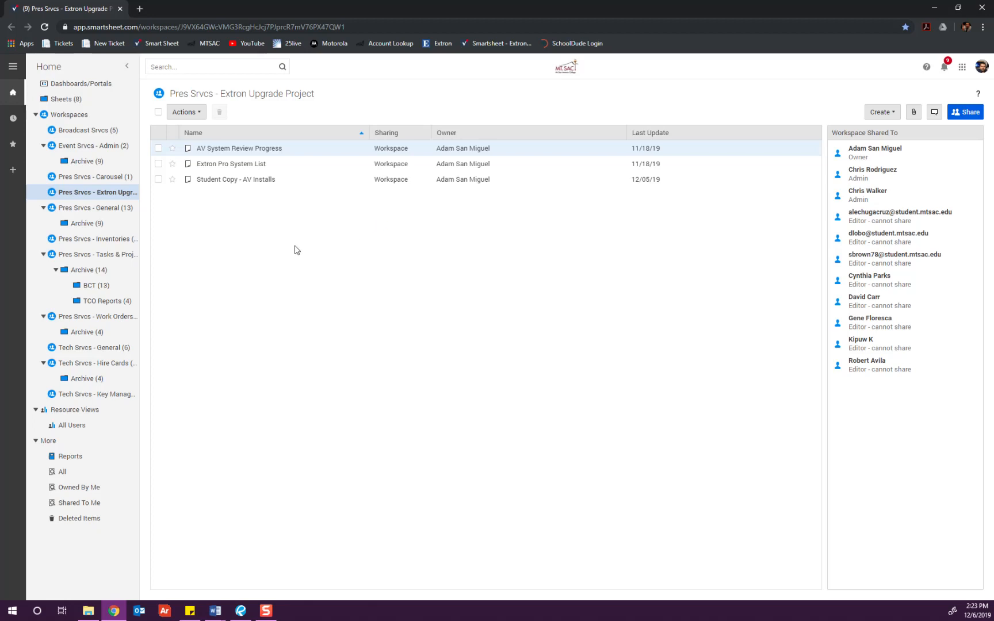
Open Student Copy - AV Installs, Extron Pro System List and AV System Review Progress in new tabs
left_click(246, 182)
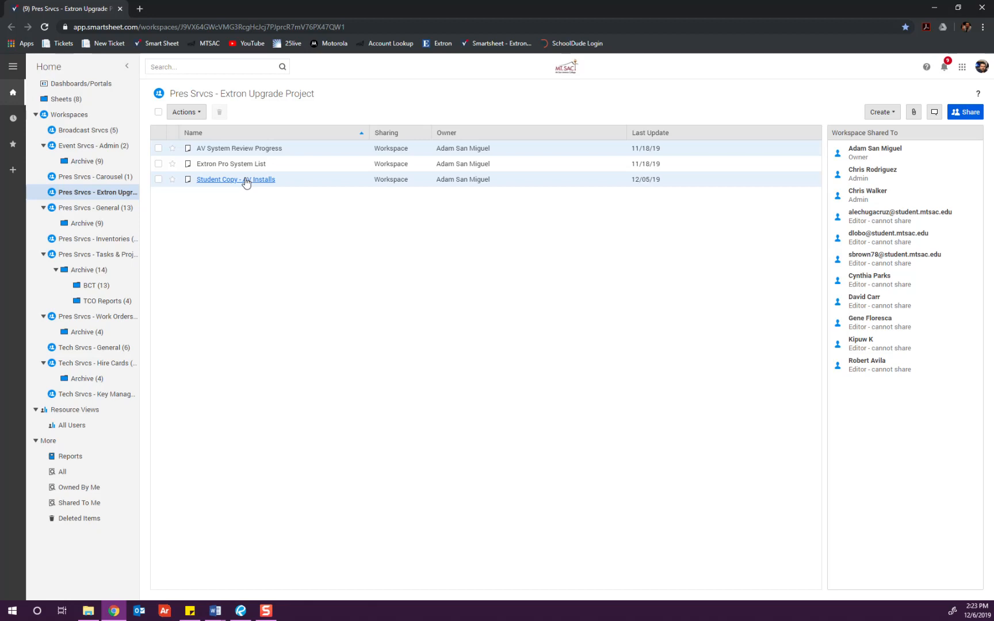
right_click(246, 182)
left_click(274, 209)
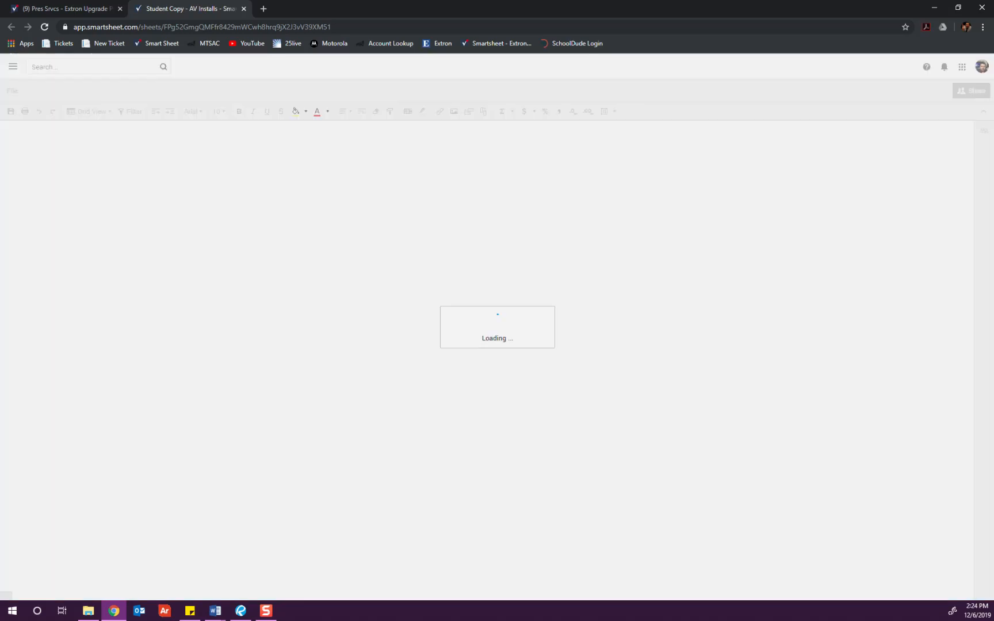
left_click(72, 8)
right_click(251, 165)
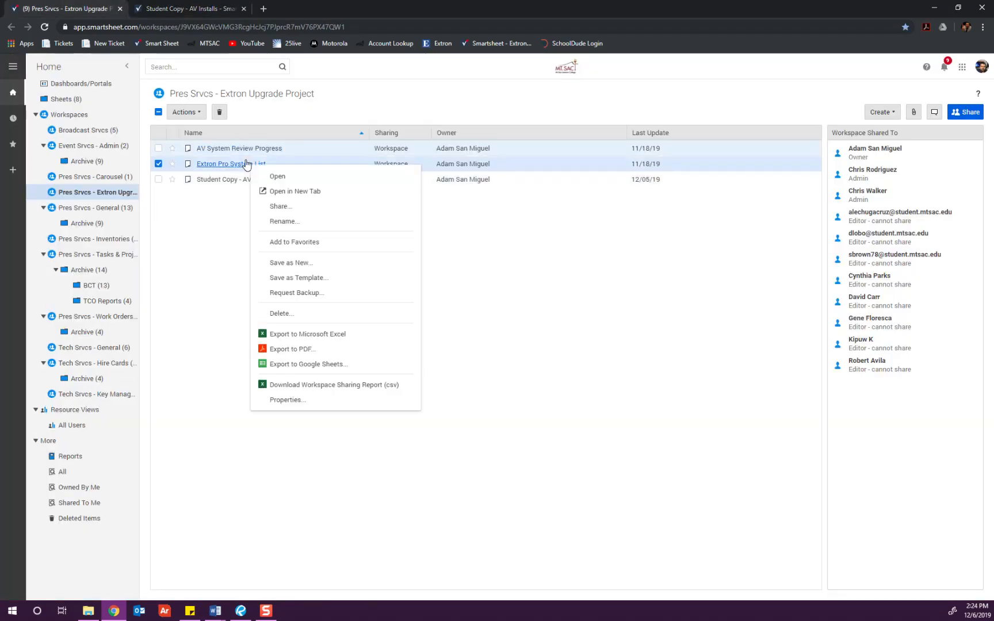
left_click(290, 191)
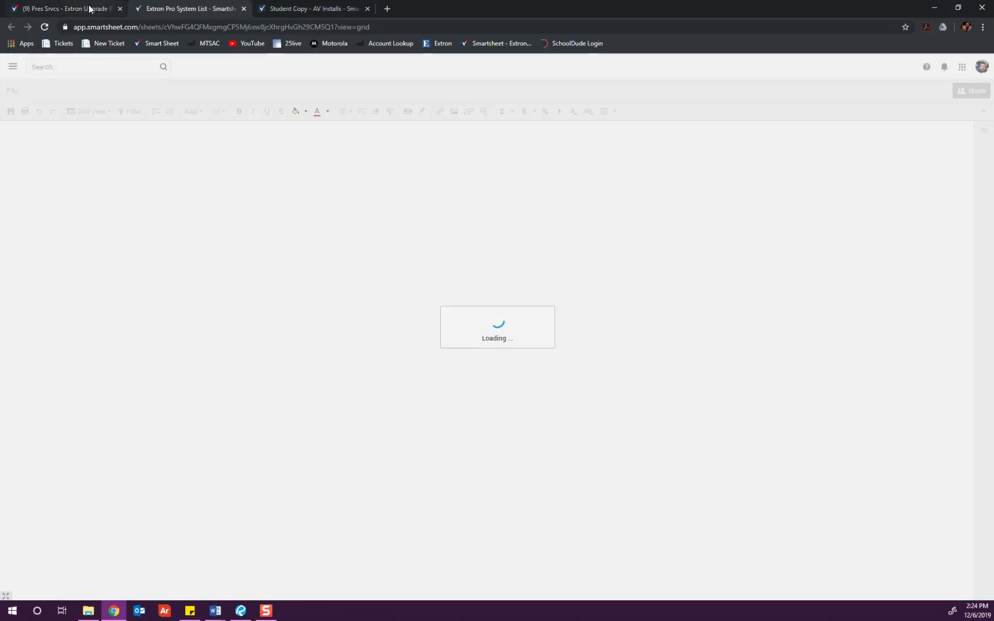
left_click(86, 8)
right_click(202, 149)
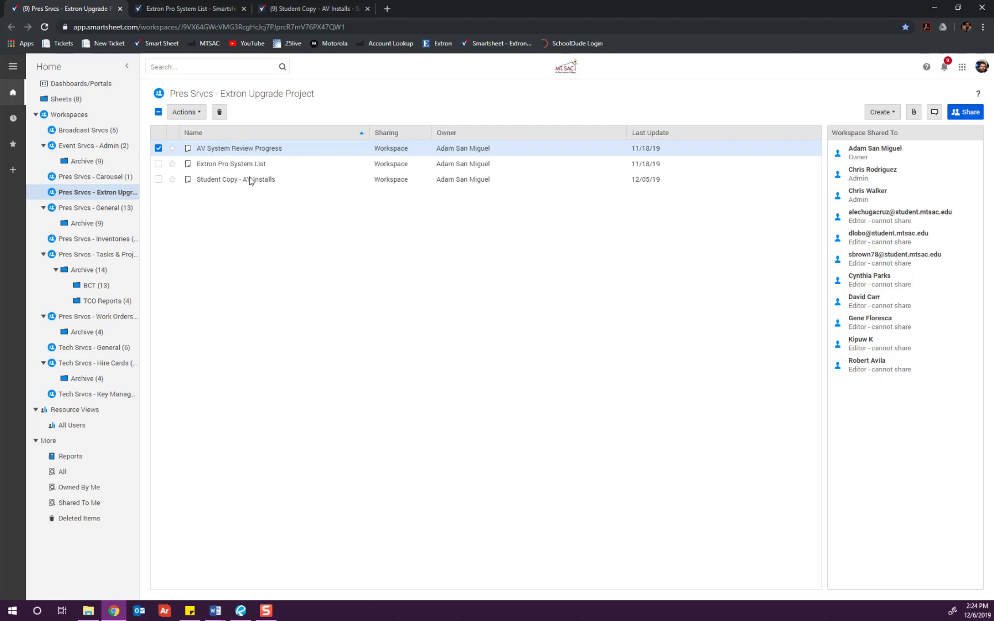
left_click(249, 174)
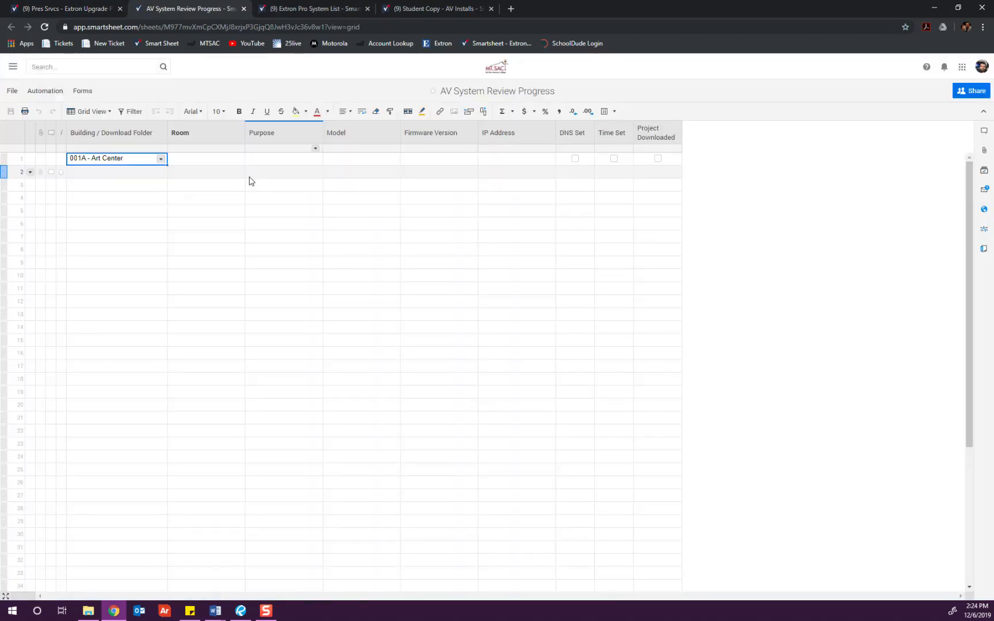
Assign a contact as Person Working on Room 06-0131 in Extron Pro System List and save
left_click(298, 9)
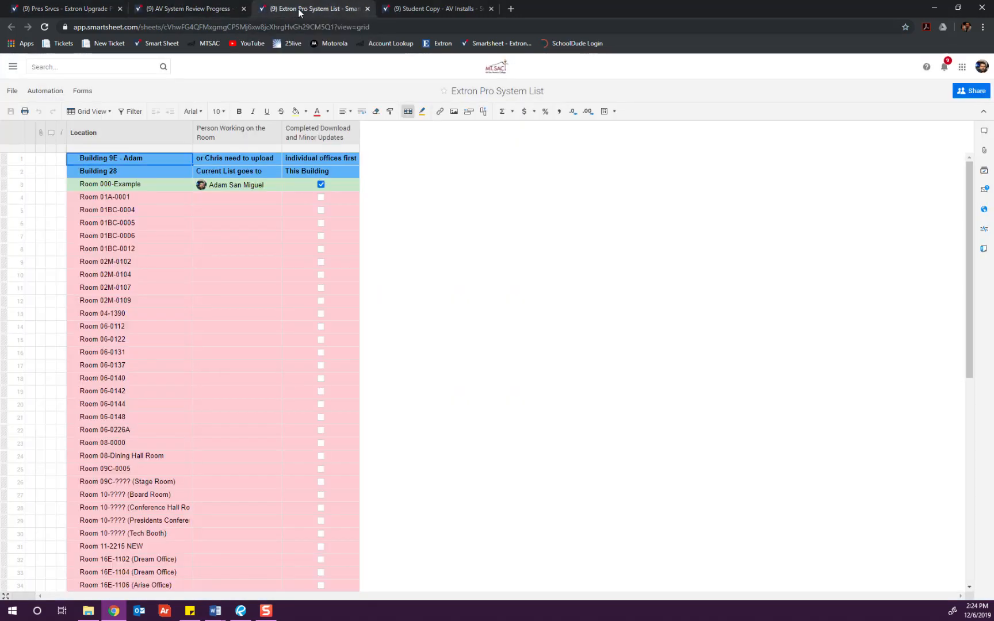
left_click_drag(328, 8, 209, 9)
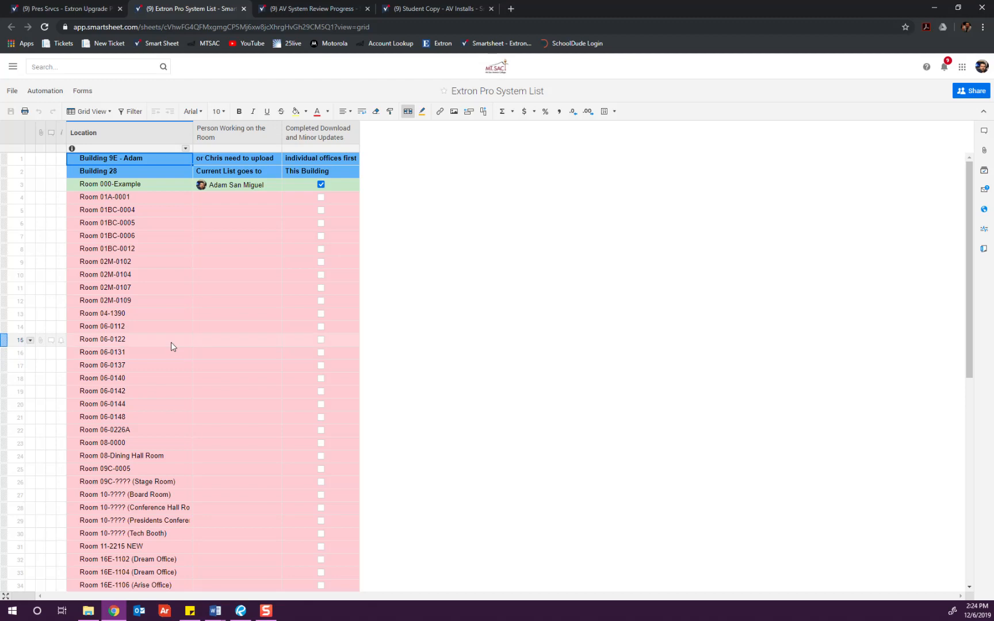
left_click(222, 355)
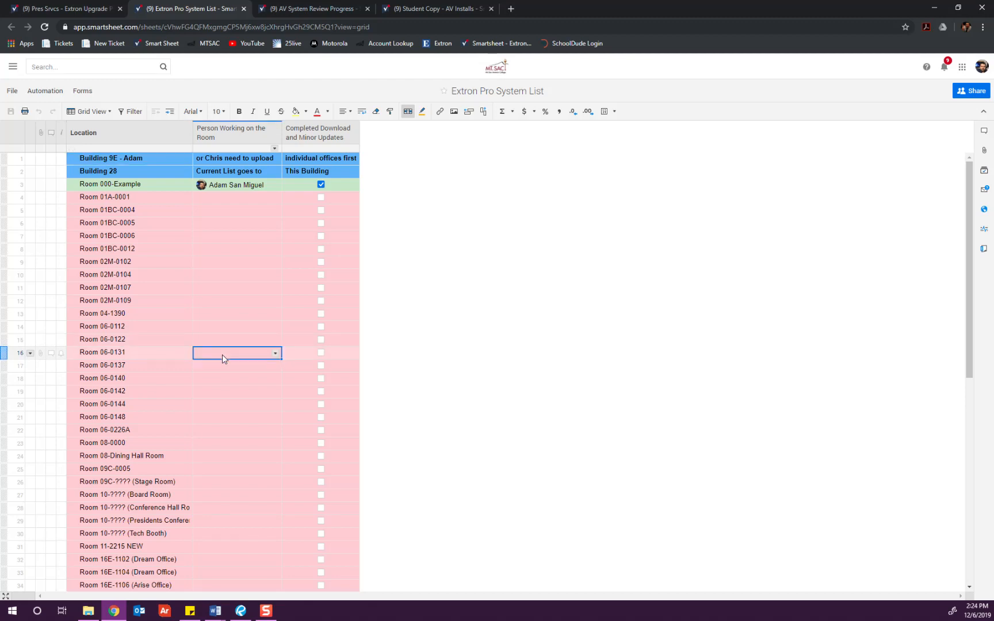
type("a")
key("Return")
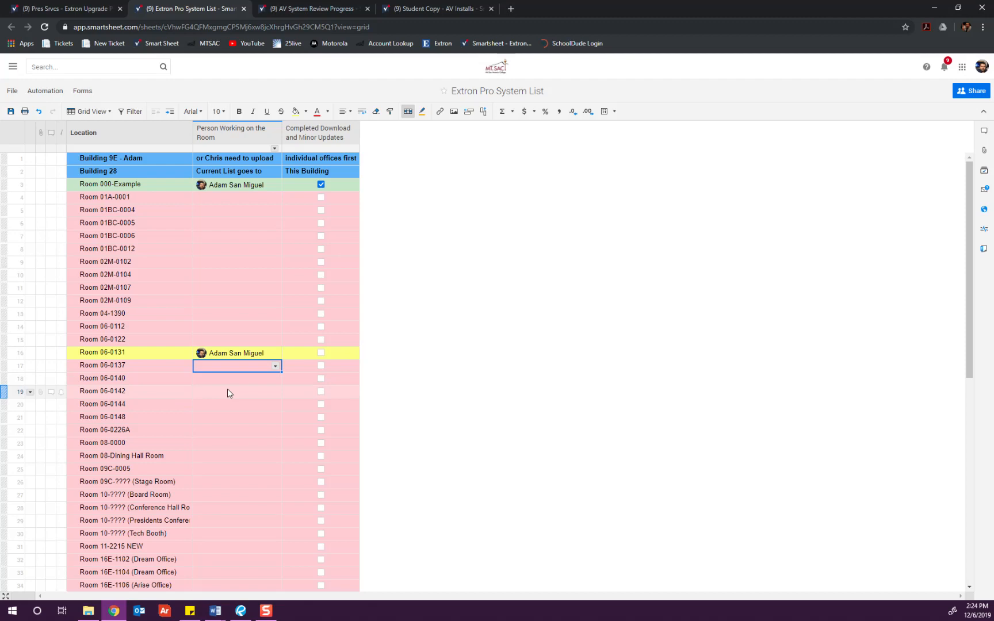
left_click(10, 112)
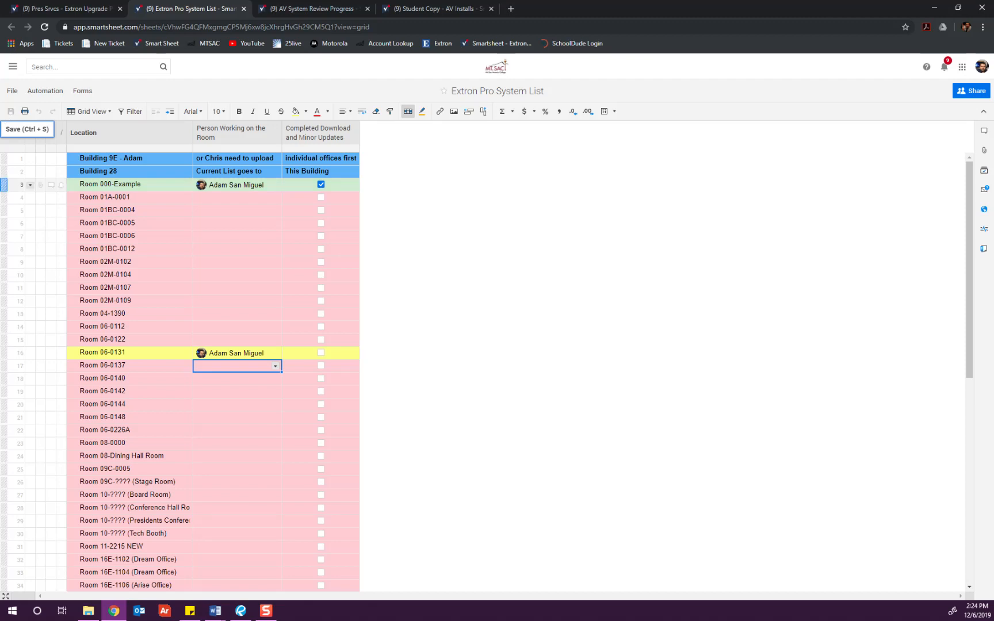
left_click(119, 356)
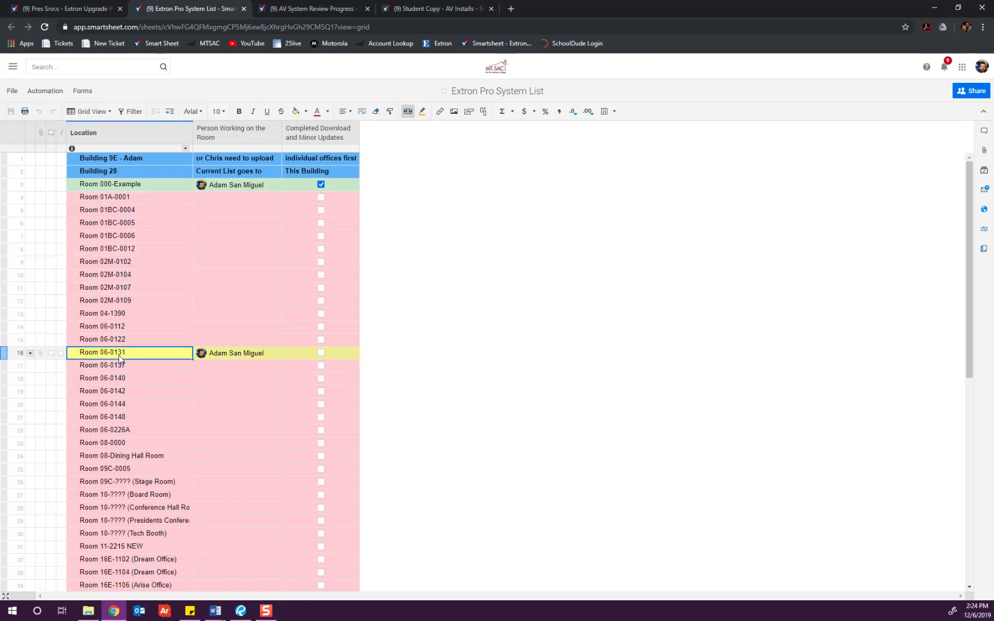
left_click(433, 8)
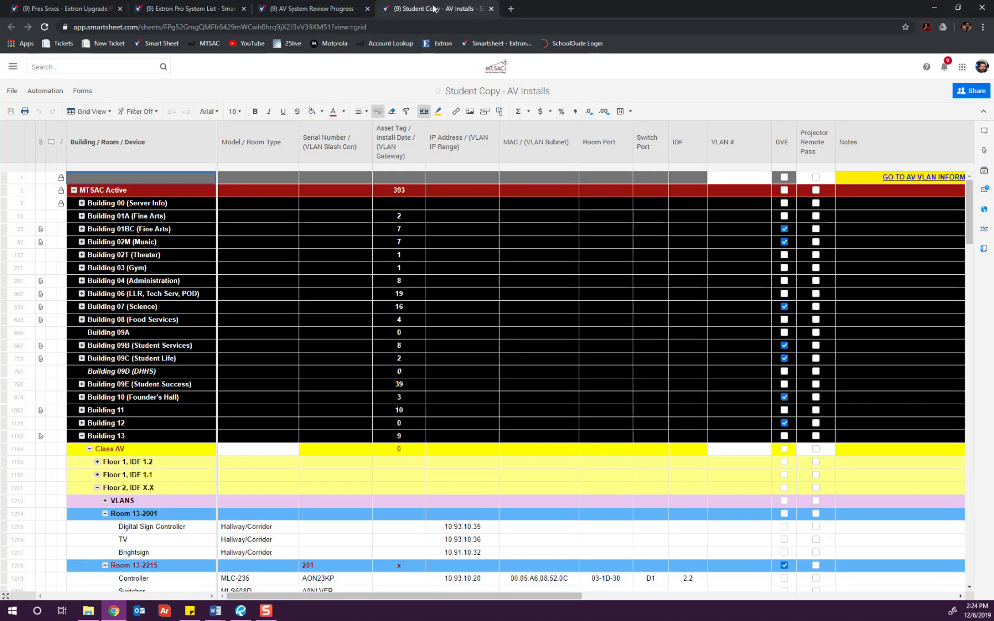
Expand Building 06, Floor 1 IDF 1.2 and Room 06-0131 NEW, selecting the Controller-to-Touch Panel IP addresses
left_click(82, 293)
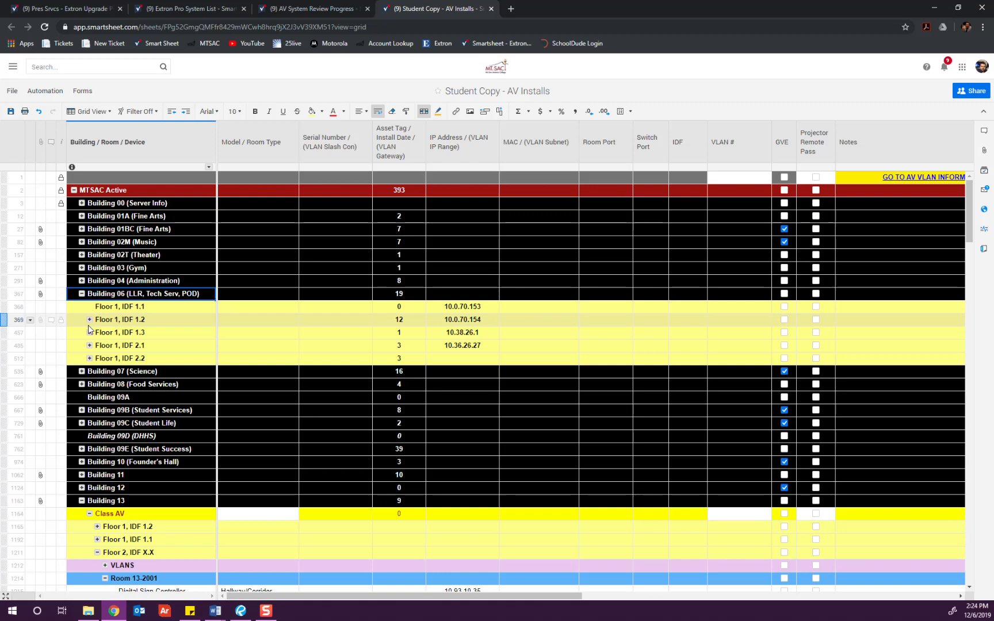
left_click(89, 319)
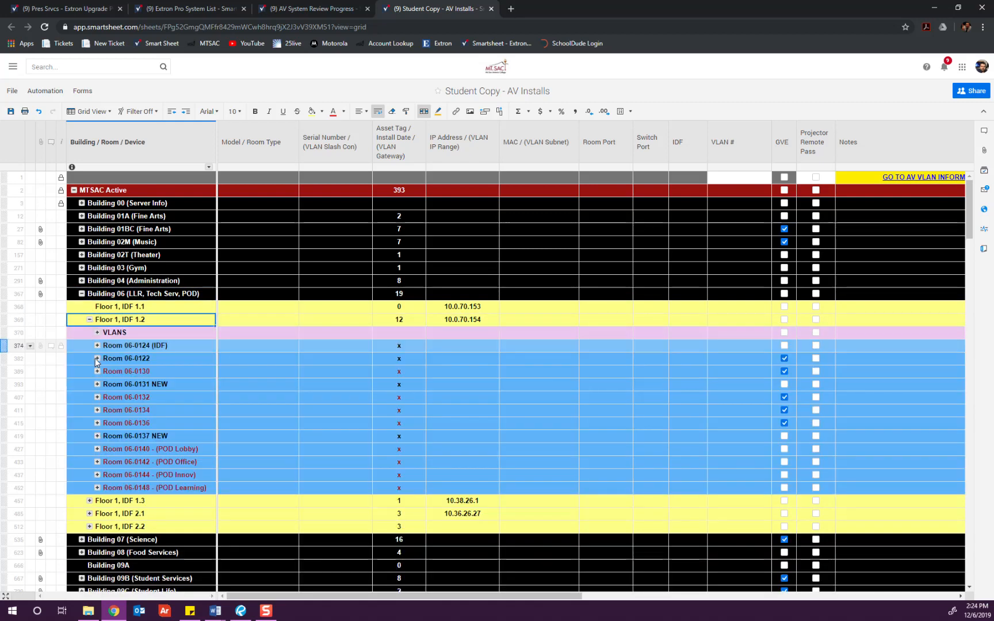
left_click(97, 384)
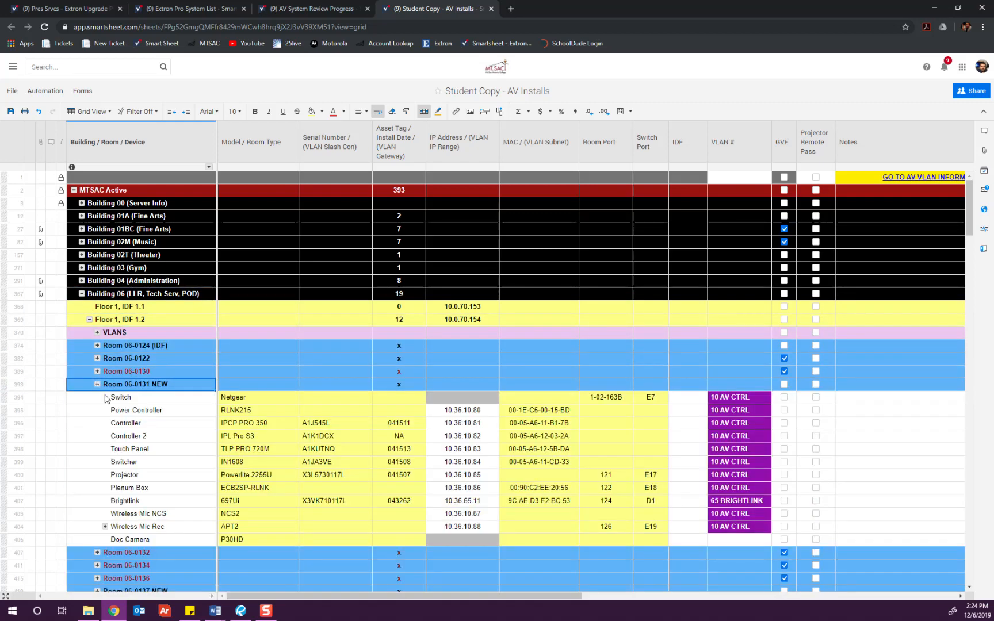
scroll(244, 380, "down", 1)
left_click_drag(145, 349, 652, 491)
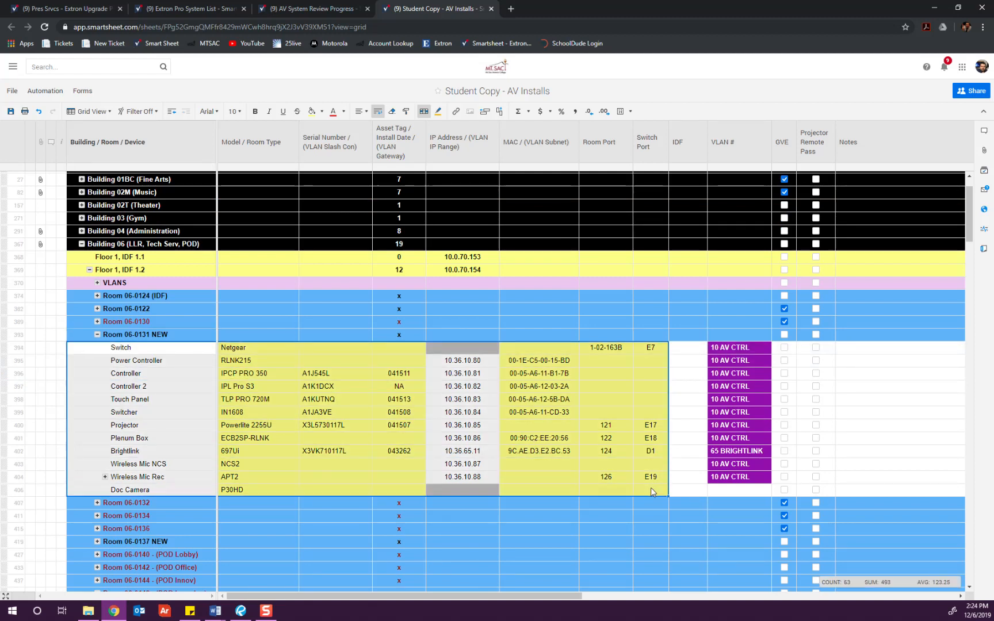
left_click_drag(127, 375, 131, 404)
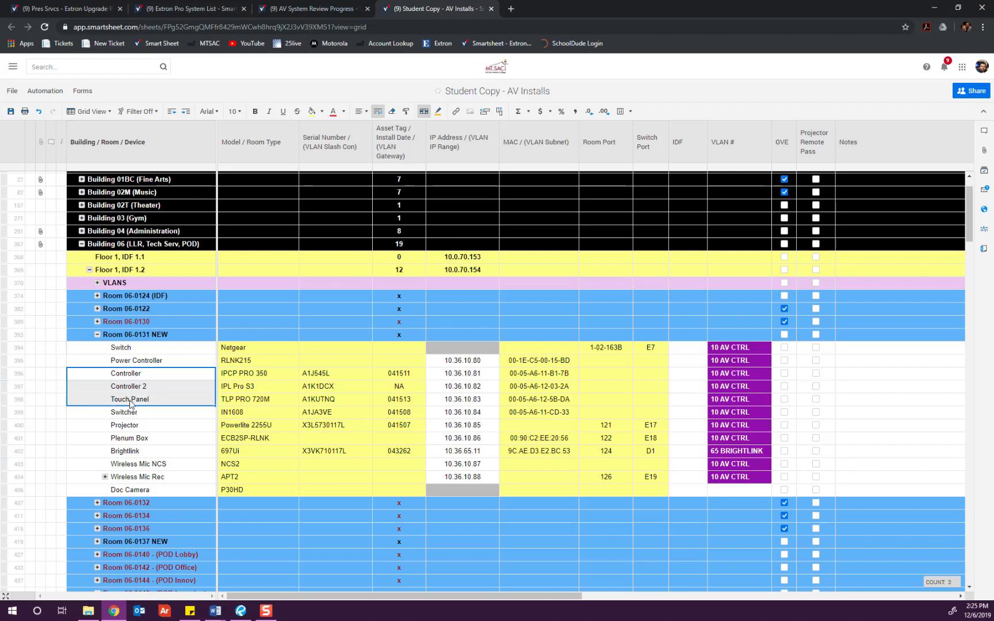
left_click_drag(205, 409, 439, 401)
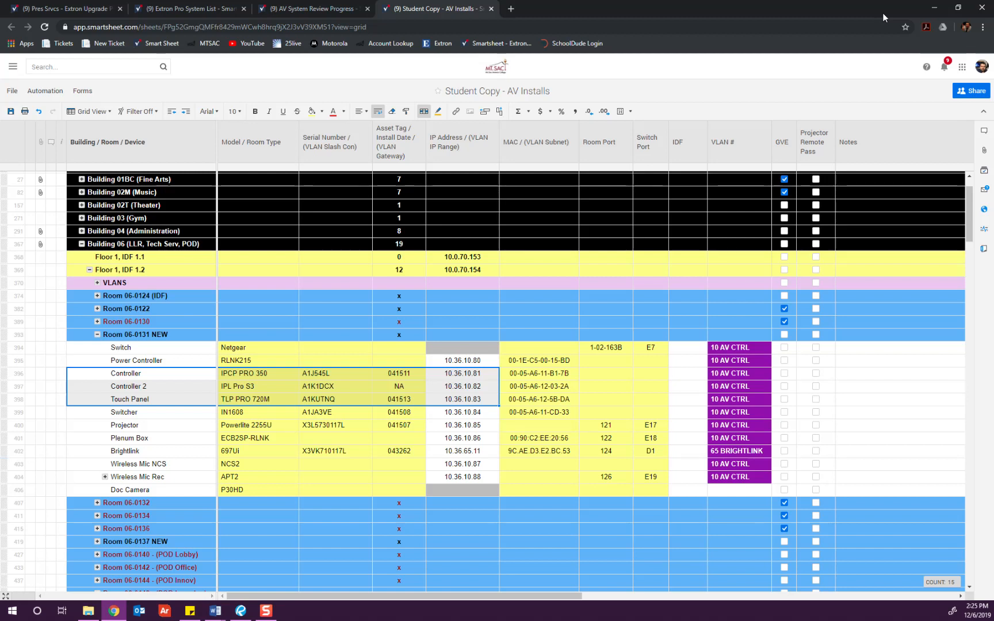
left_click(935, 9)
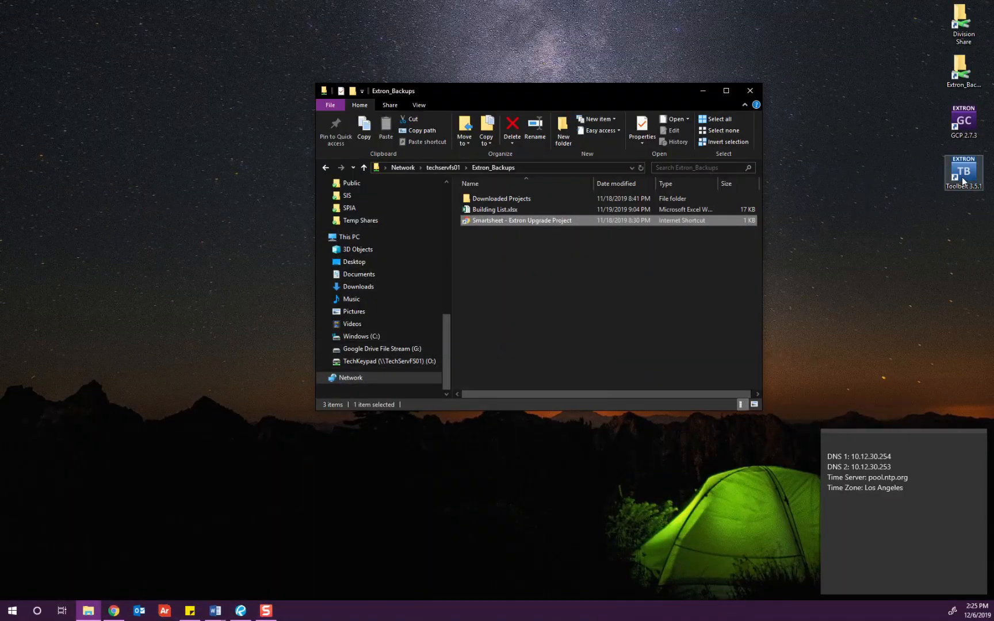
Launch Extron Toolbelt, resize and reposition its window, and bring the Smartsheet sheet back
double_click(964, 180)
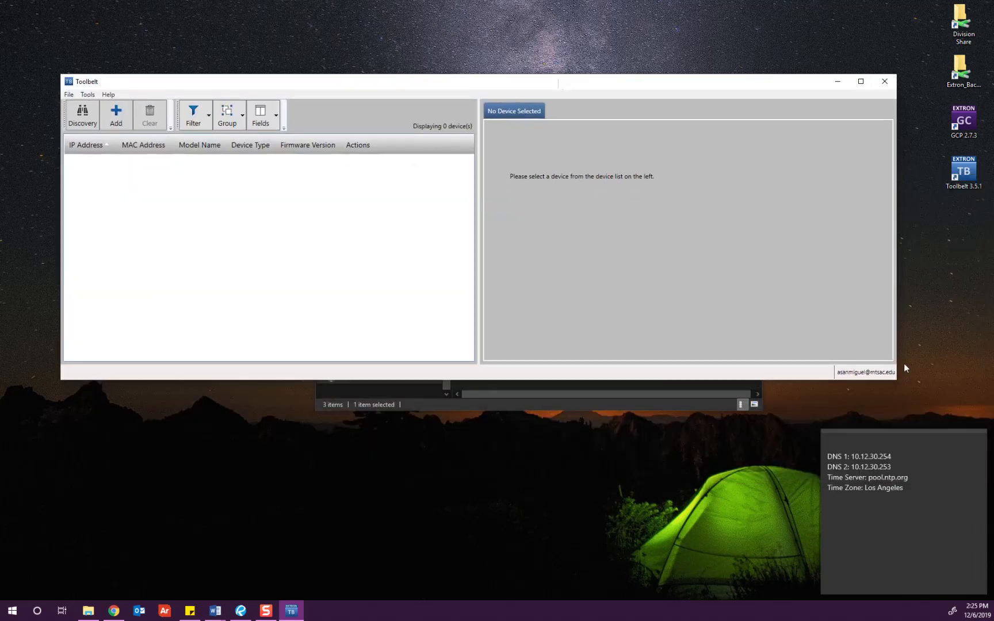
left_click_drag(895, 379, 602, 482)
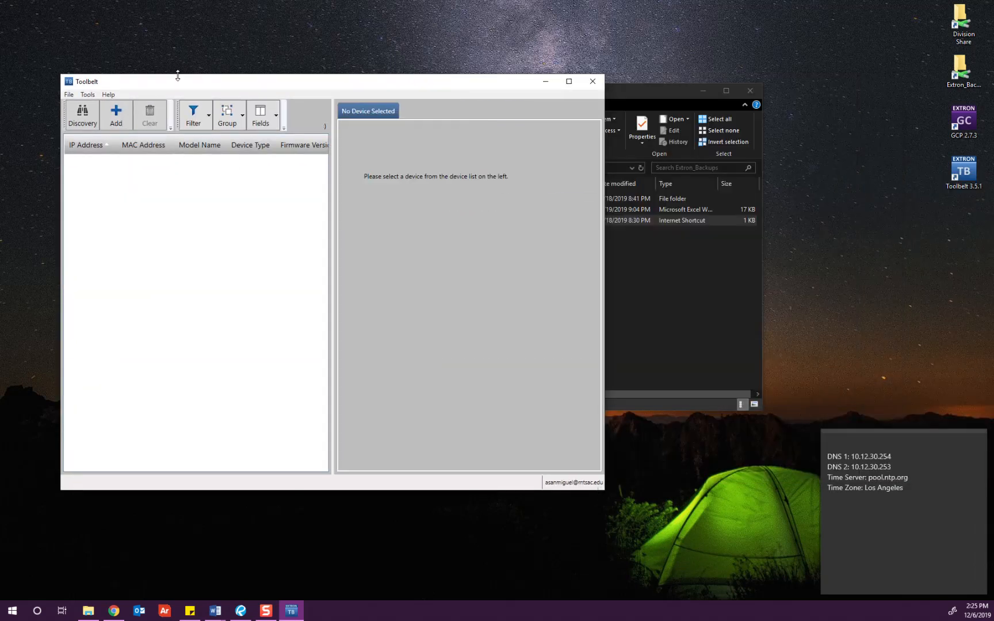
left_click_drag(178, 85, 472, 56)
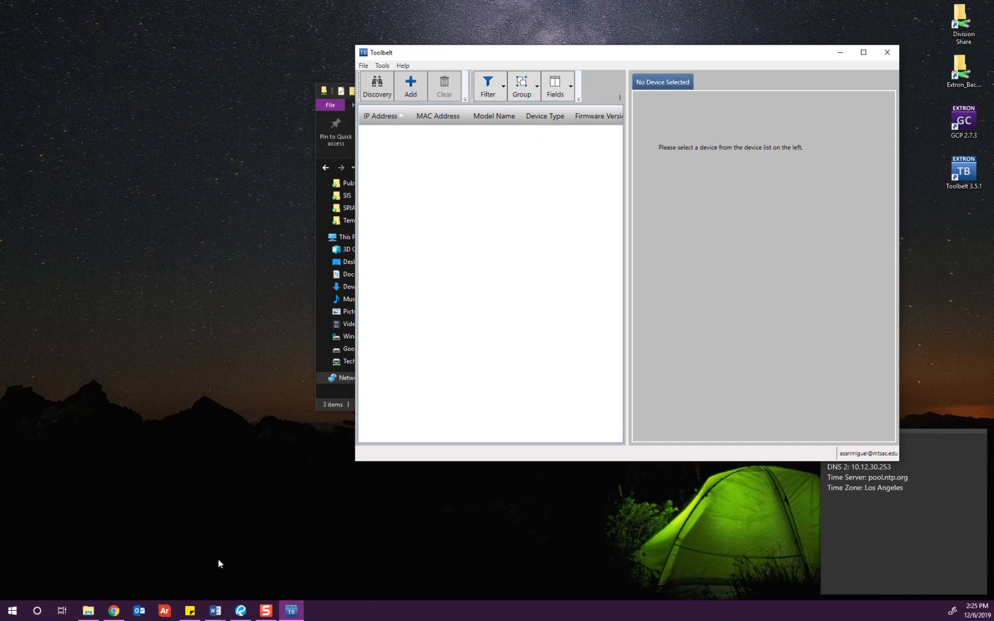
left_click(114, 611)
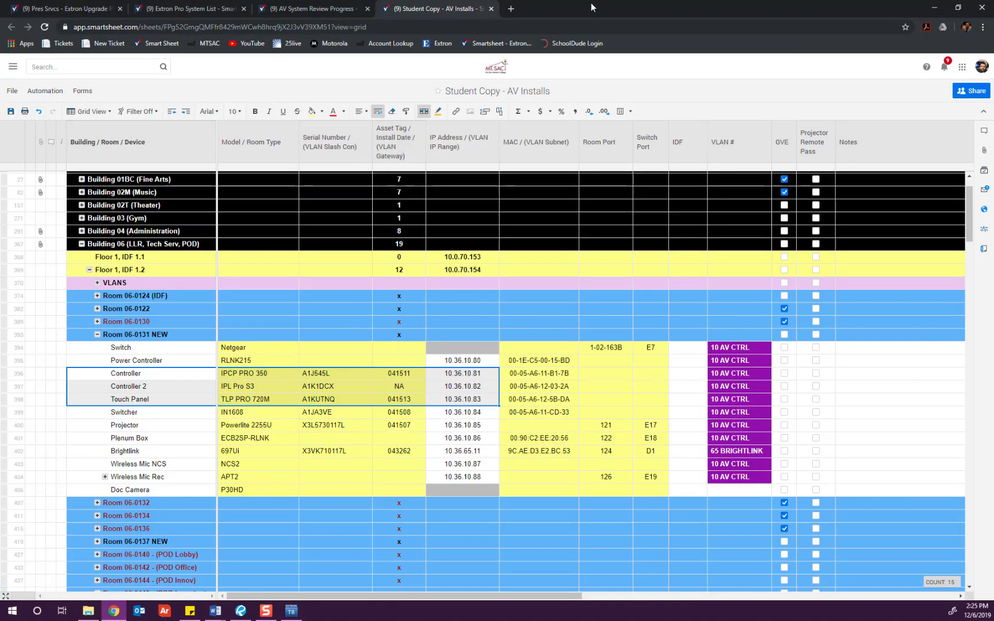
left_click_drag(590, 5, 23, 102)
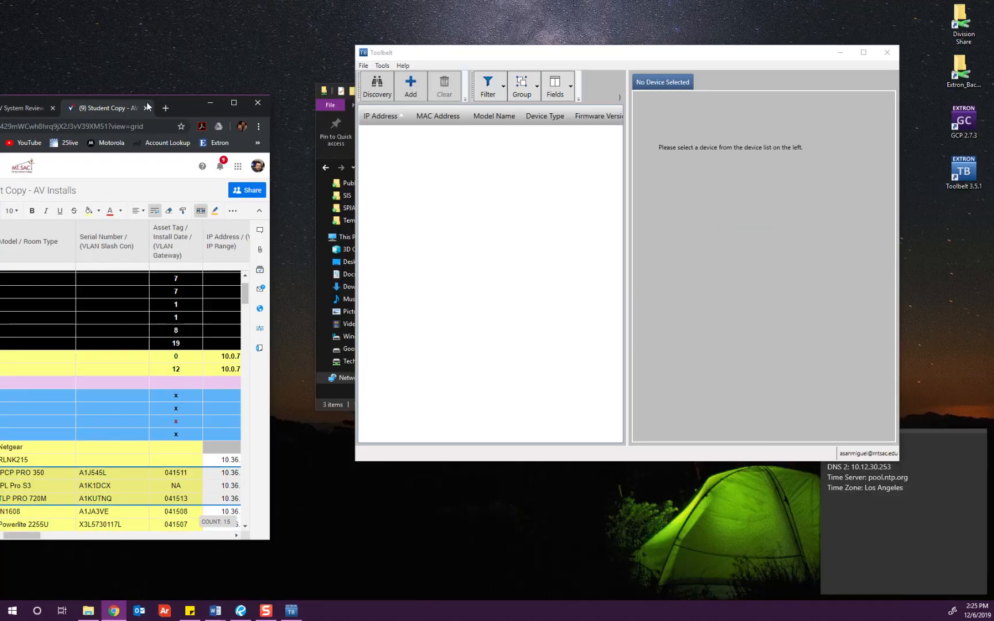
Tile Smartsheet left and Toolbelt right, and copy the Controller's IP address 10.36.10.81
left_click_drag(180, 104, 1, 104)
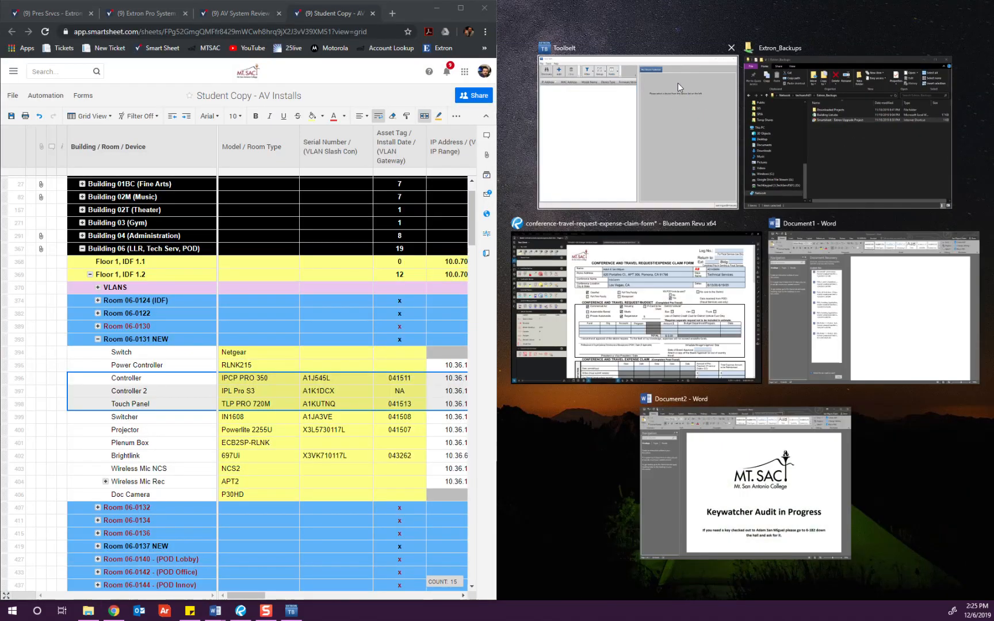
left_click(684, 64)
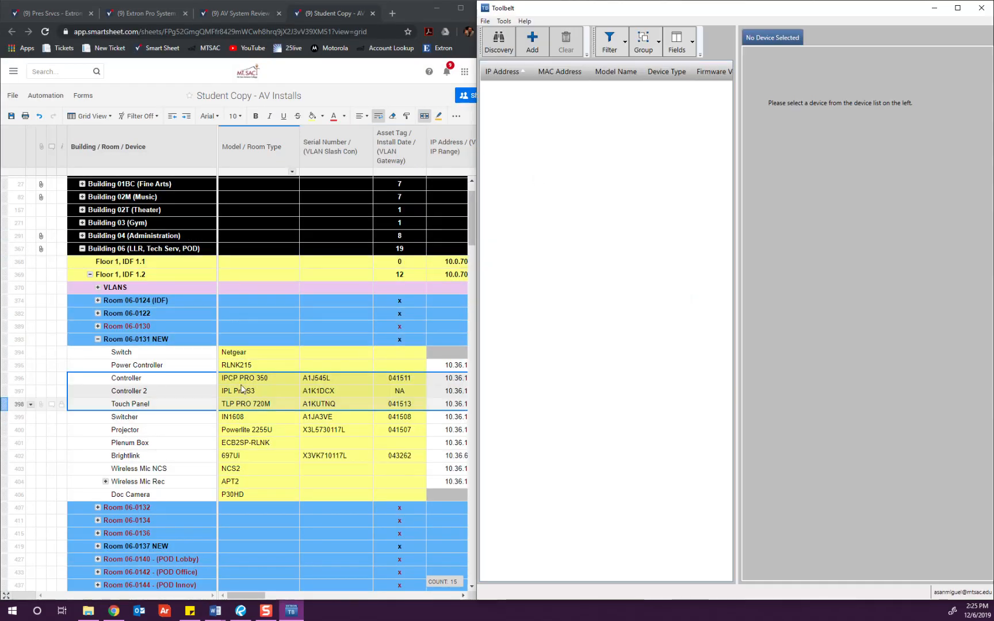
left_click(444, 381)
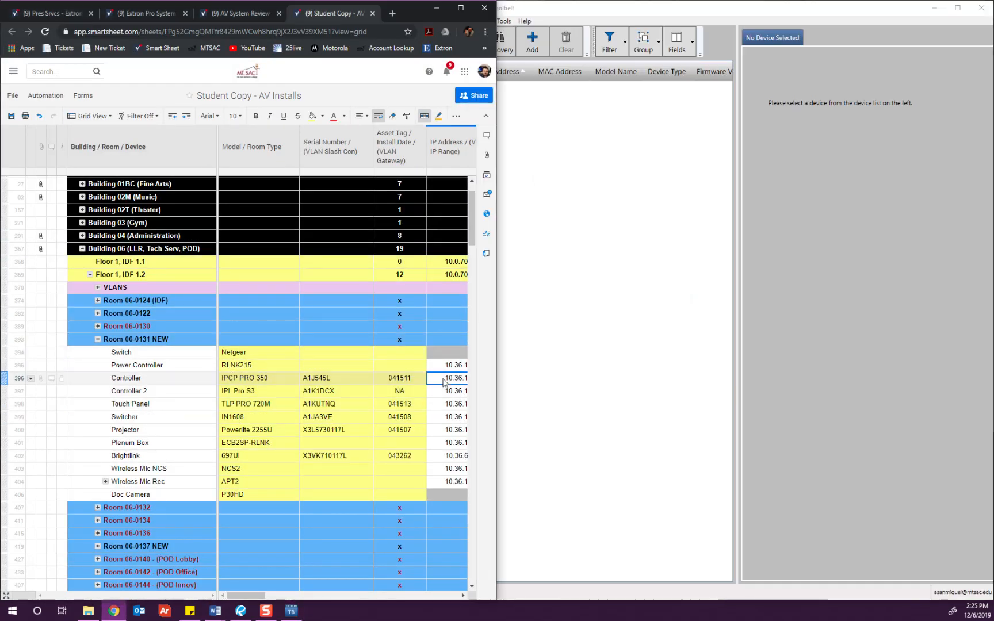
left_click(443, 381)
left_click_drag(477, 377, 418, 382)
key("ctrl+c")
left_click(631, 147)
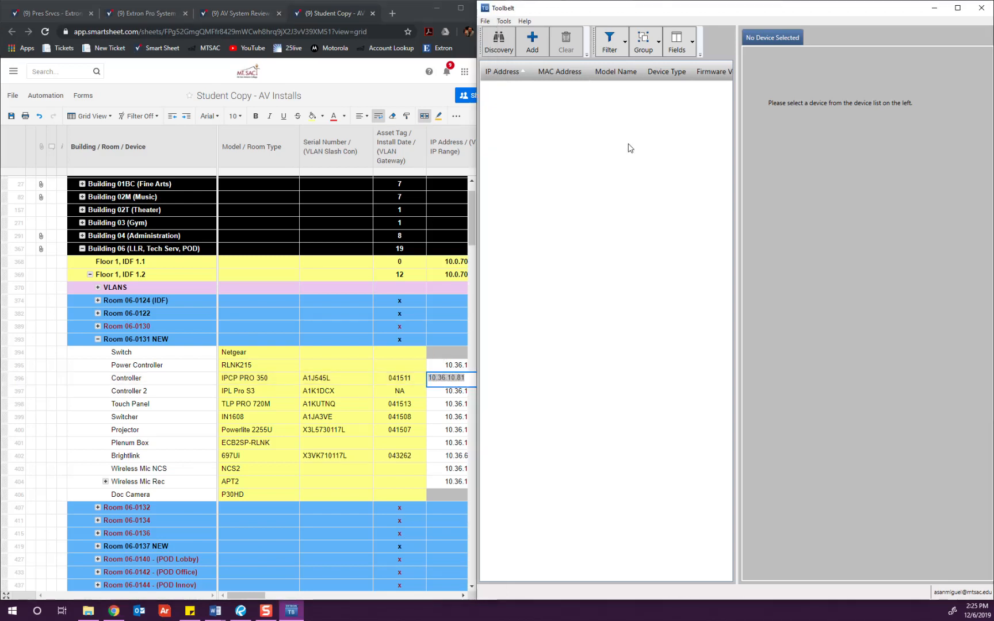
Start a new device entry with IP address 10.36.10.81
left_click(533, 39)
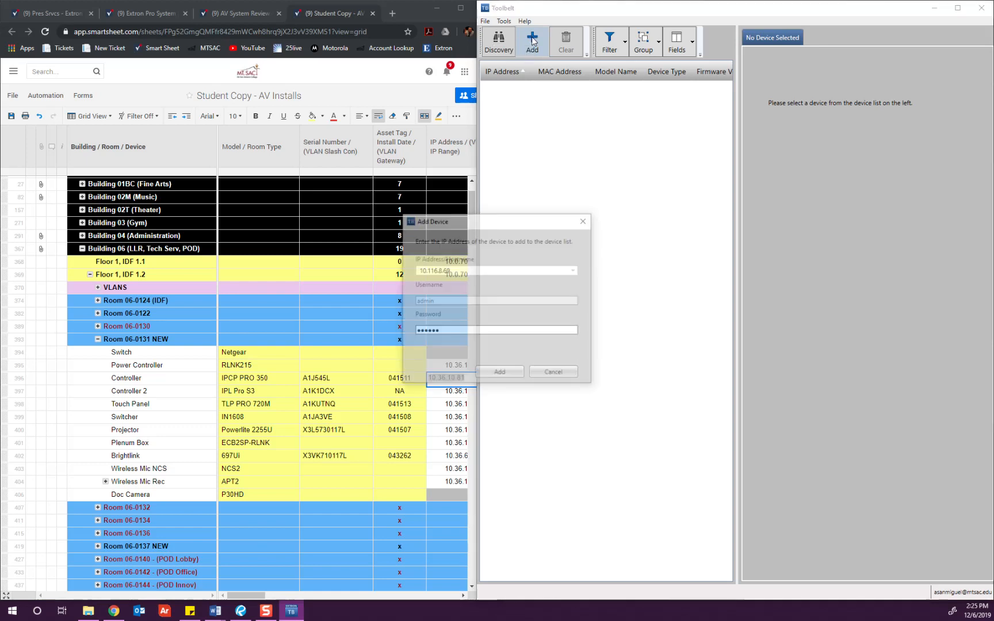
double_click(488, 273)
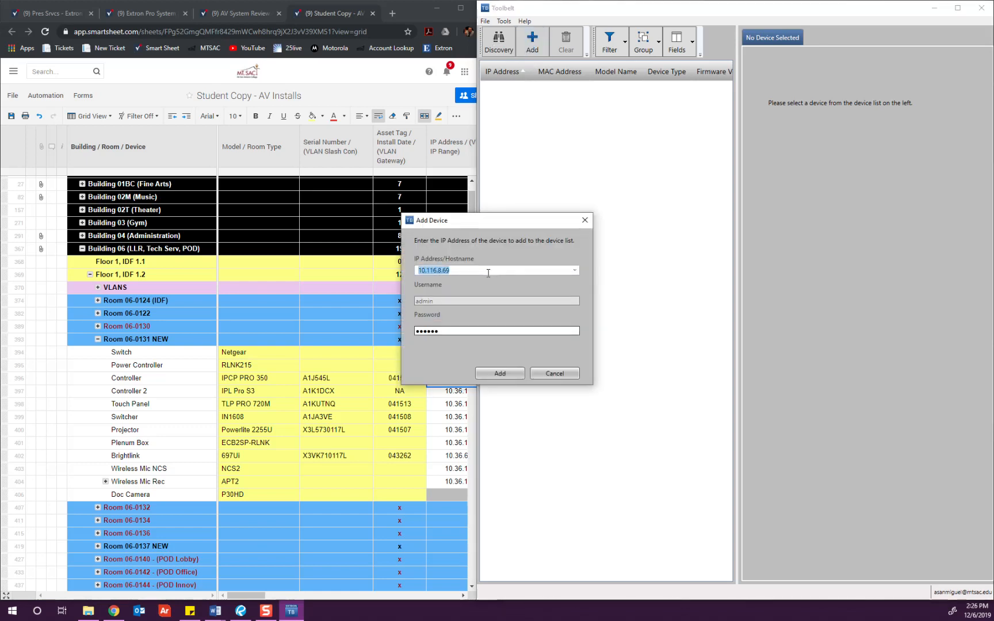
key("ctrl+v")
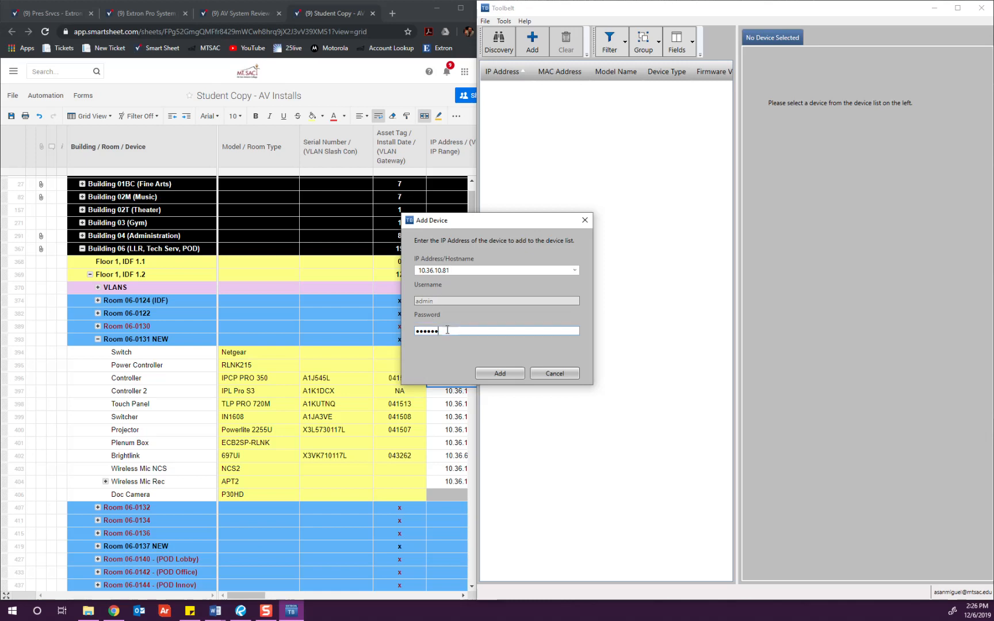
left_click_drag(440, 331, 417, 334)
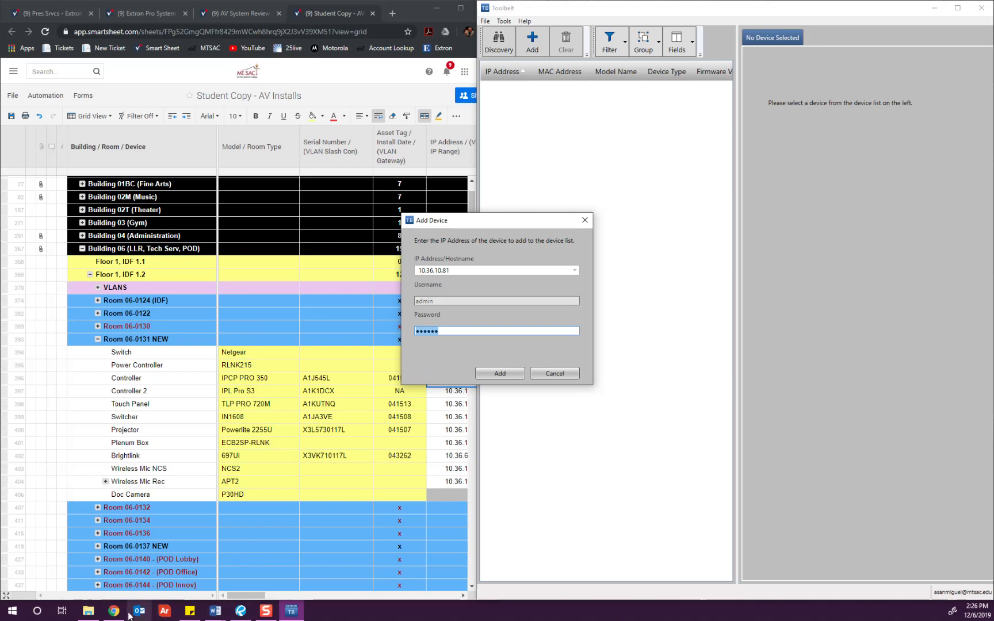
Record the primary and alternate device passwords in the network-settings sticky note
left_click(190, 611)
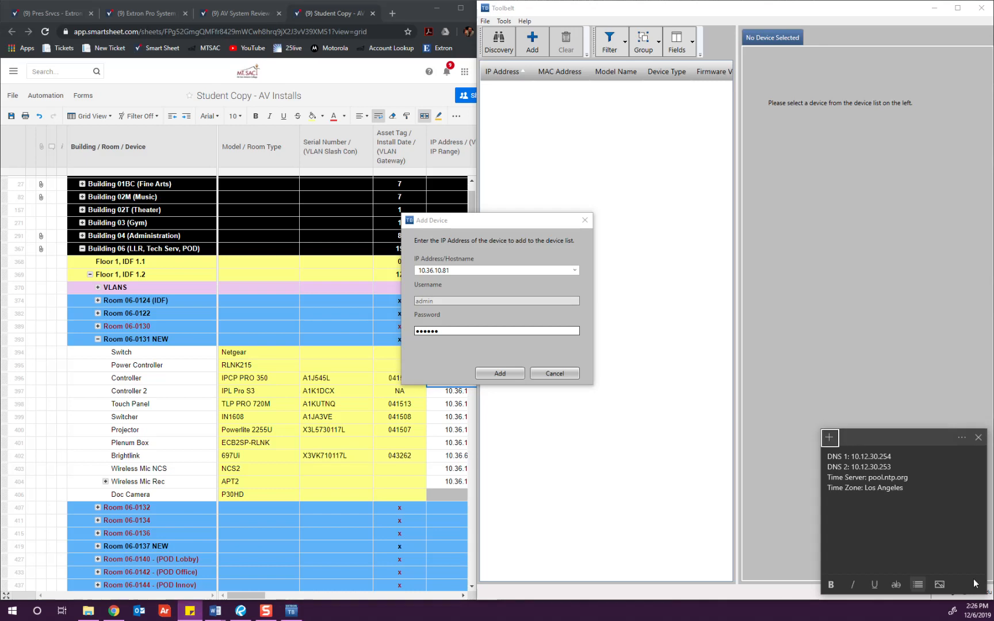
key("Return")
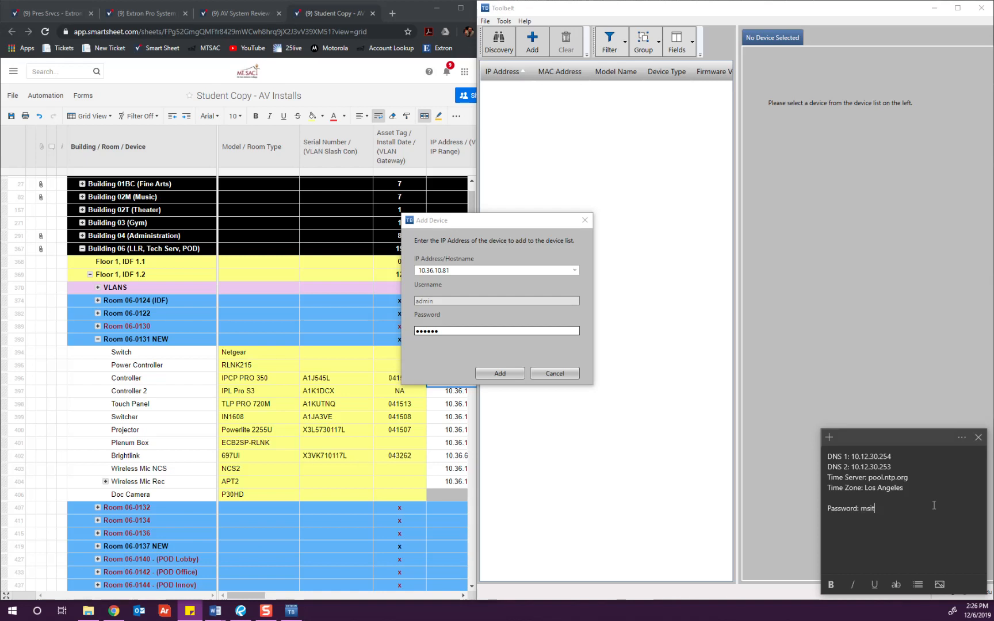
type("A")
type("lt Passwor")
Enter the device password and add the IPCP Pro 350 at 10.36.10.81
left_click(454, 331)
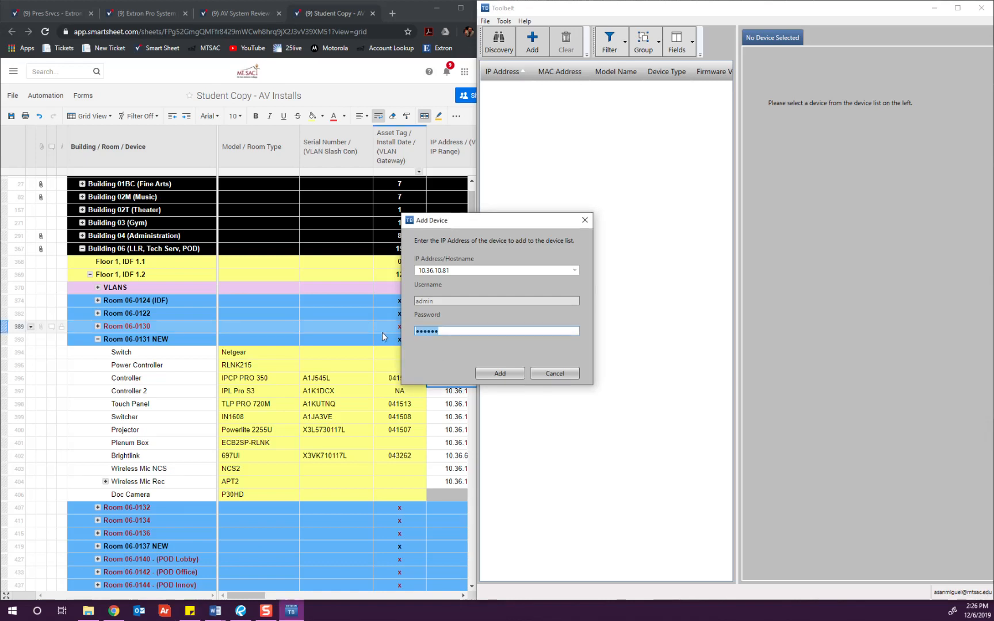
left_click(506, 374)
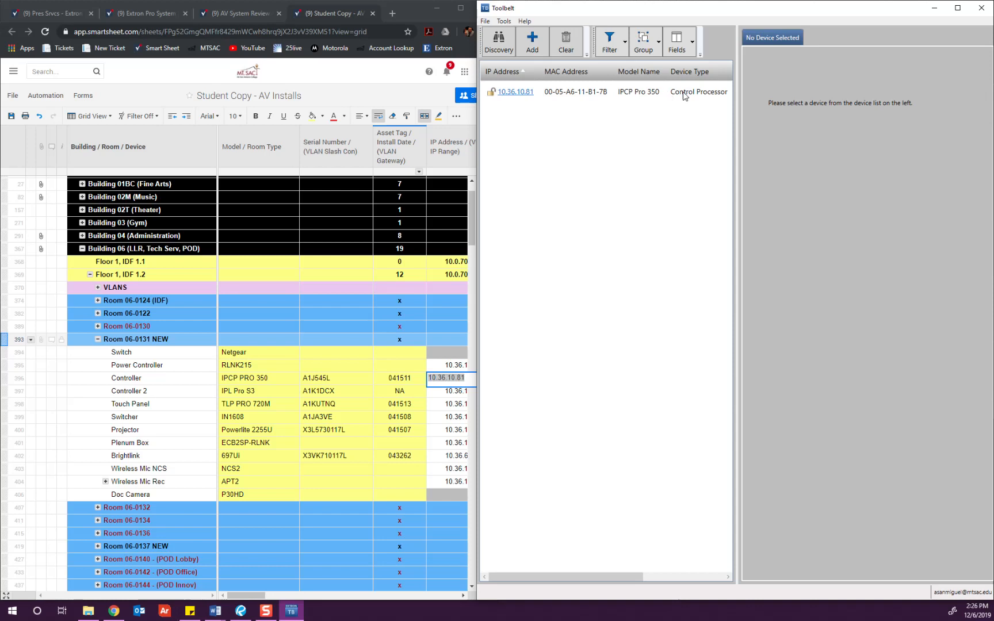
Add the IPL Pro S3 at 10.36.10.82 using the admin password
left_click(238, 379)
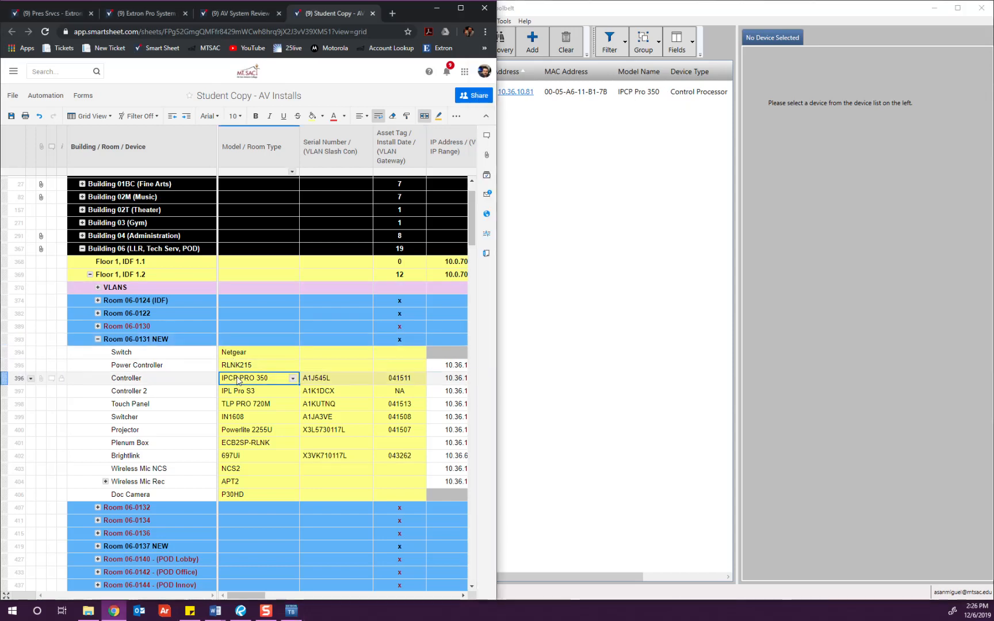
double_click(453, 392)
key("ctrl+c")
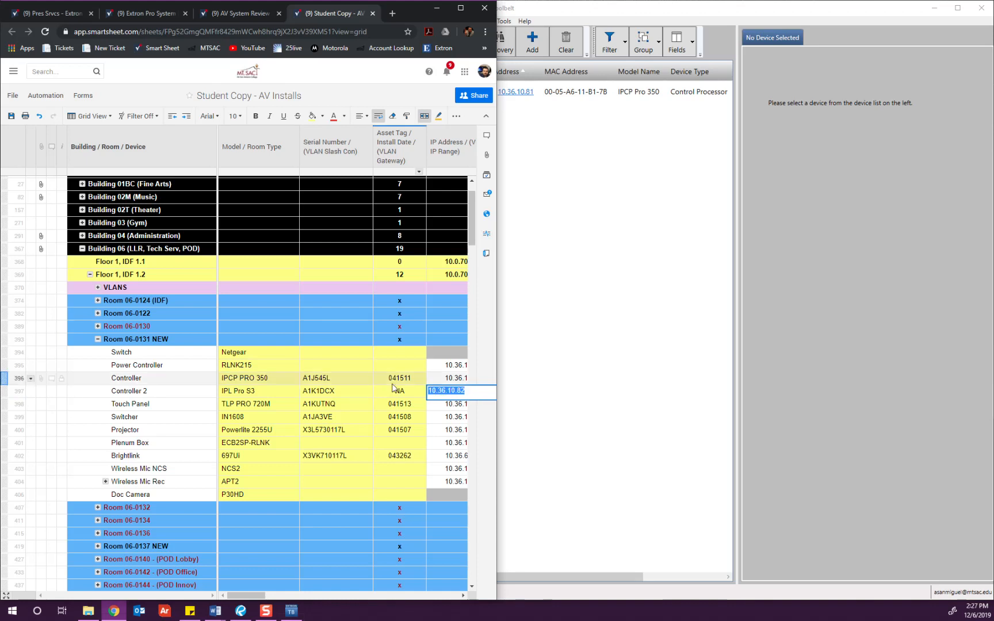
left_click(543, 44)
left_click(532, 42)
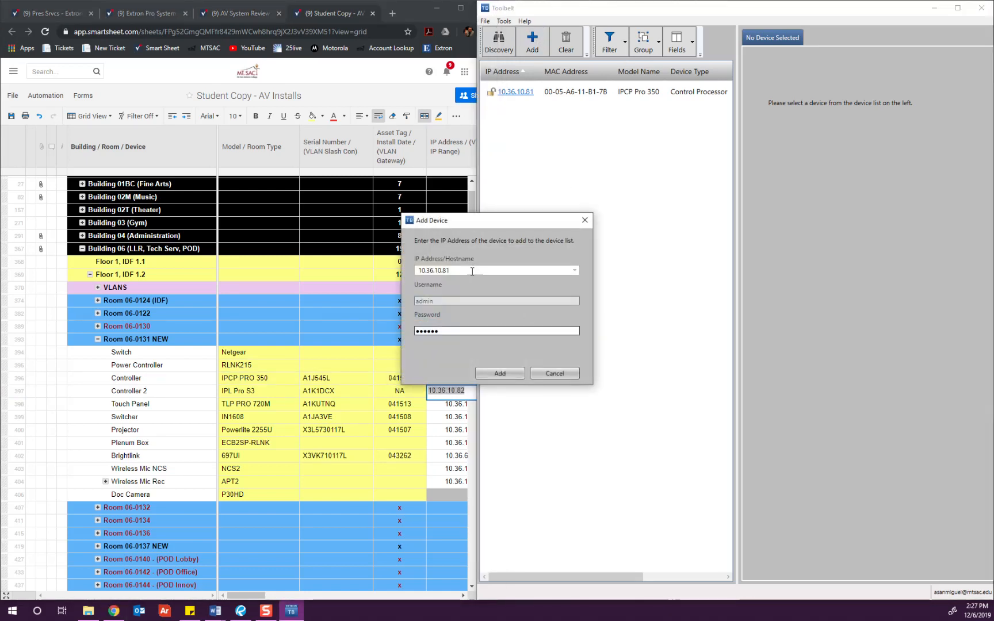
double_click(471, 271)
key("ctrl+v")
left_click(453, 333)
left_click_drag(453, 332, 406, 339)
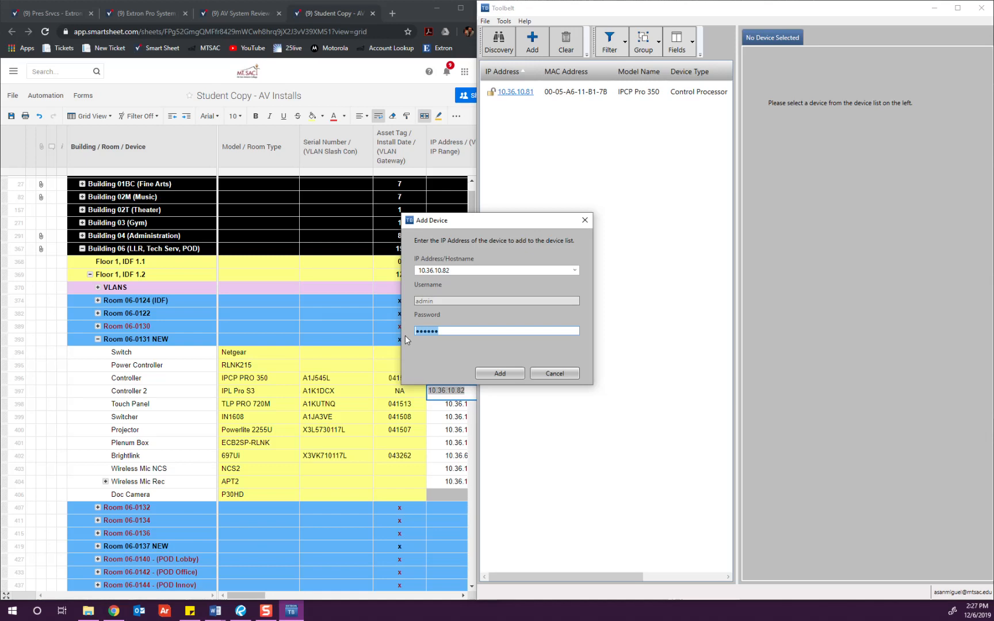
type("••••••••")
key("Return")
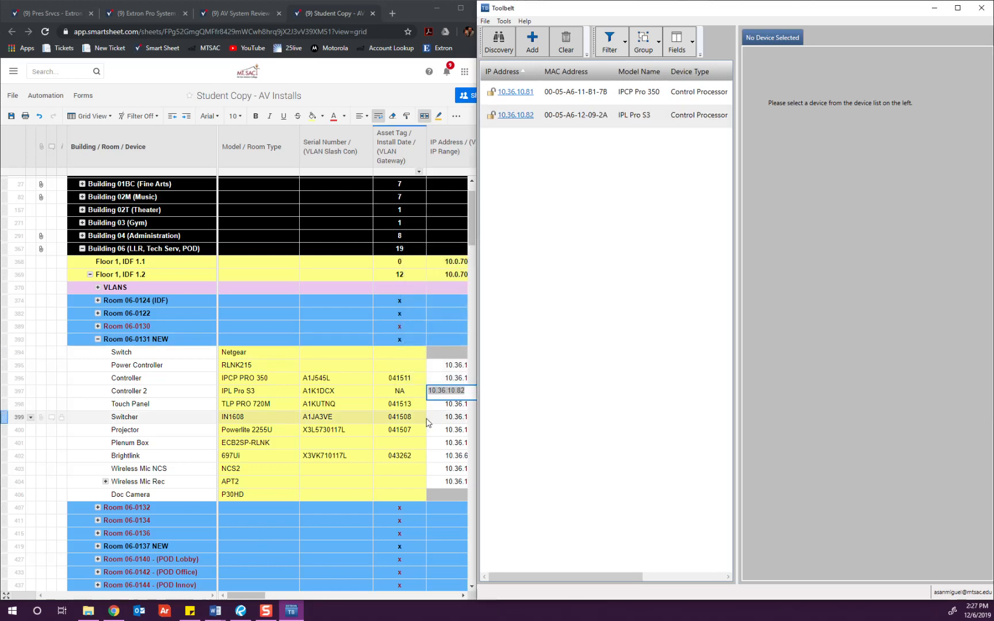
Add the TLP Pro 720T touch panel at 10.36.10.83 using the admin password
double_click(441, 404)
key("ctrl+a")
key("ctrl+c")
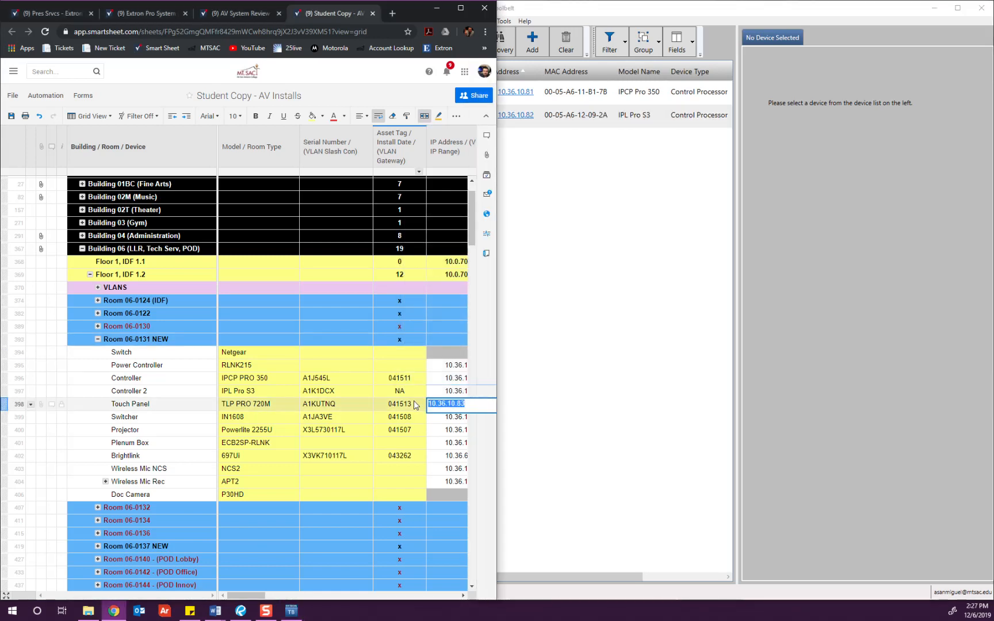
left_click(532, 41)
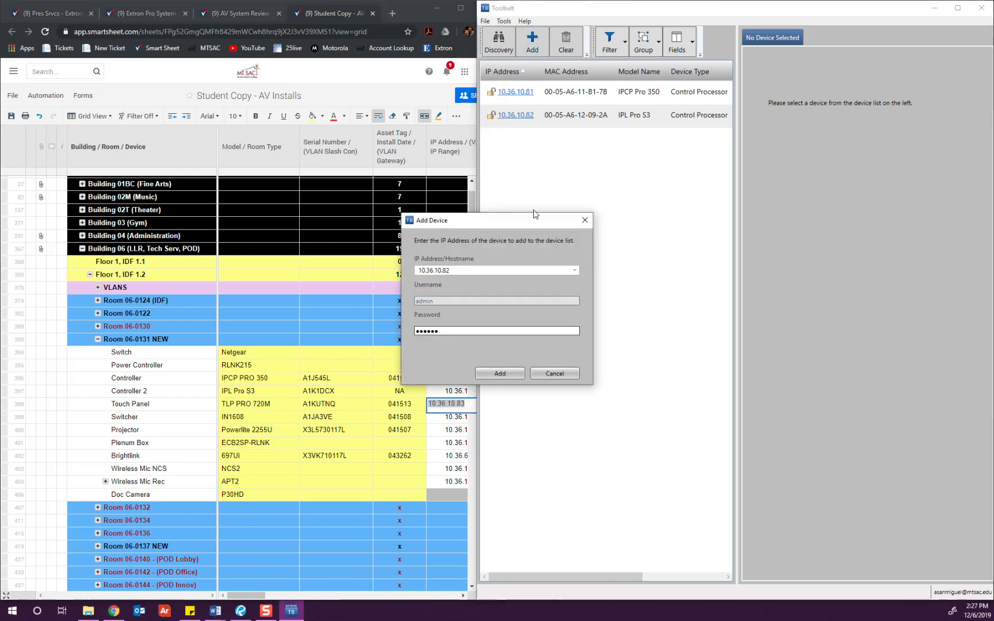
double_click(443, 273)
type("V")
key("ctrl+a")
key("ctrl+v")
key("ctrl+a")
key("BackSpace")
type("********")
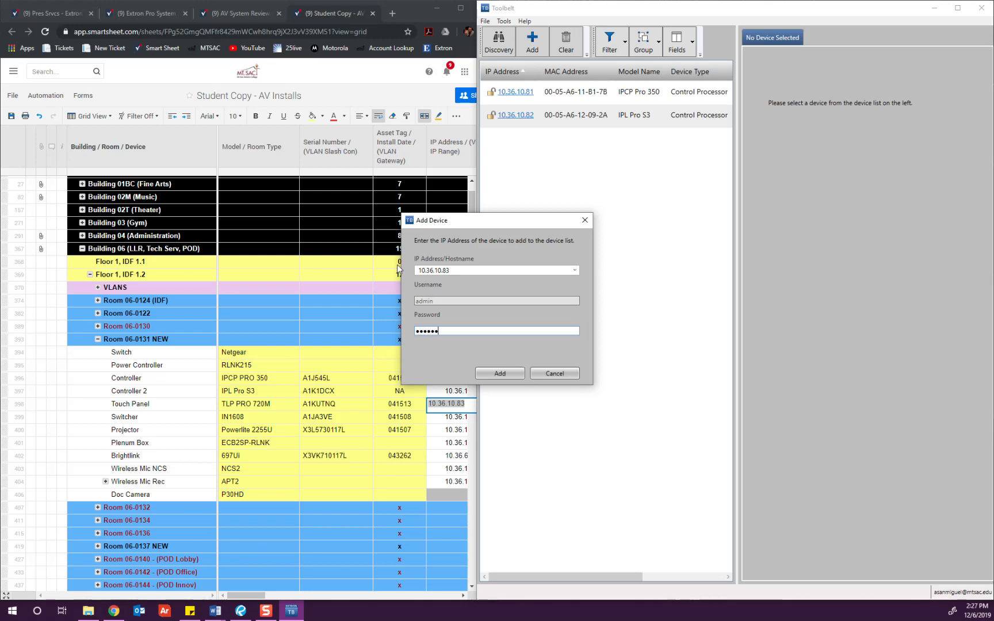
key("Return")
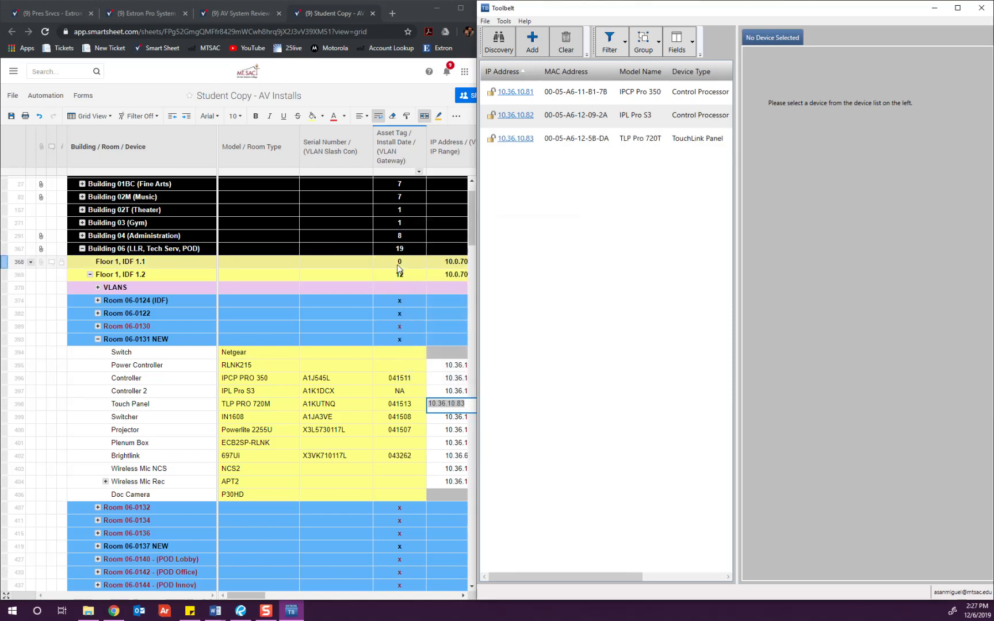
Centre and widen Toolbelt so firmware 2.06.0002-b002 and 2.01.0001-b001 and actions show for all devices
left_click(435, 11)
left_click(436, 10)
left_click_drag(553, 11, 126, 33)
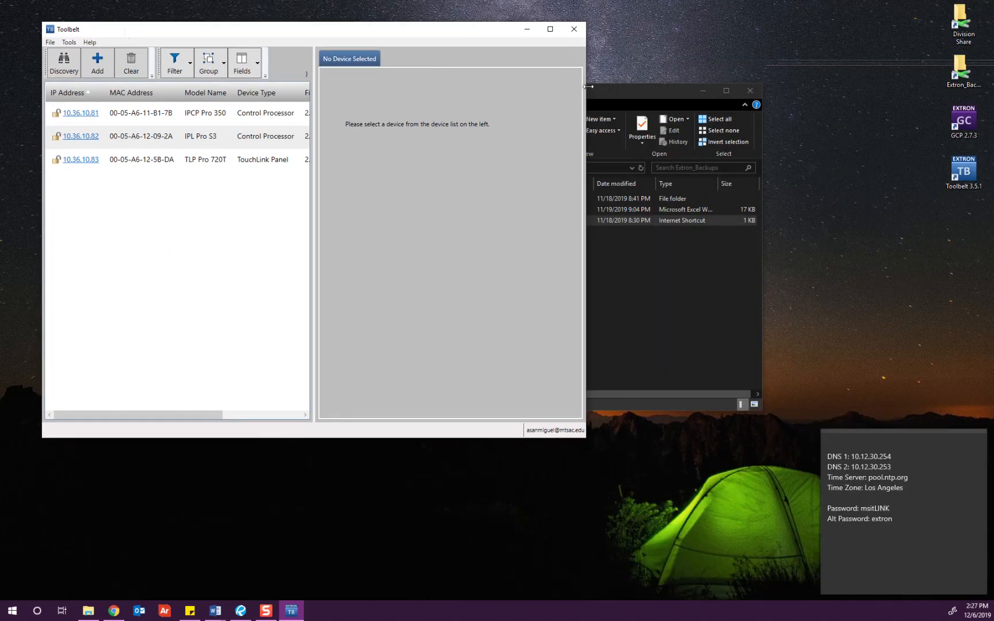
left_click_drag(586, 87, 923, 95)
left_click(902, 487)
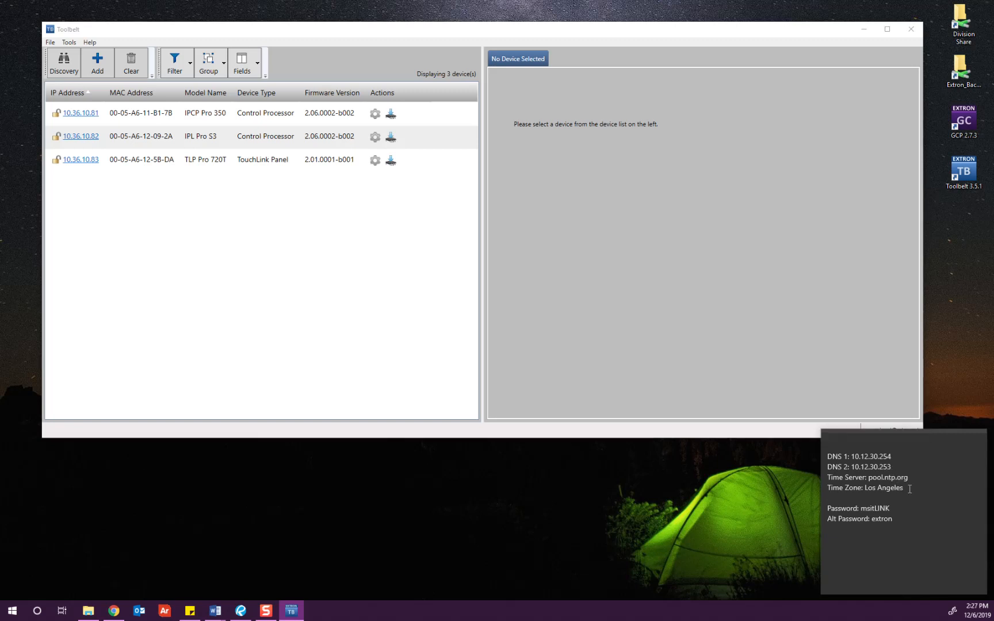
left_click_drag(828, 456, 906, 496)
left_click(911, 492)
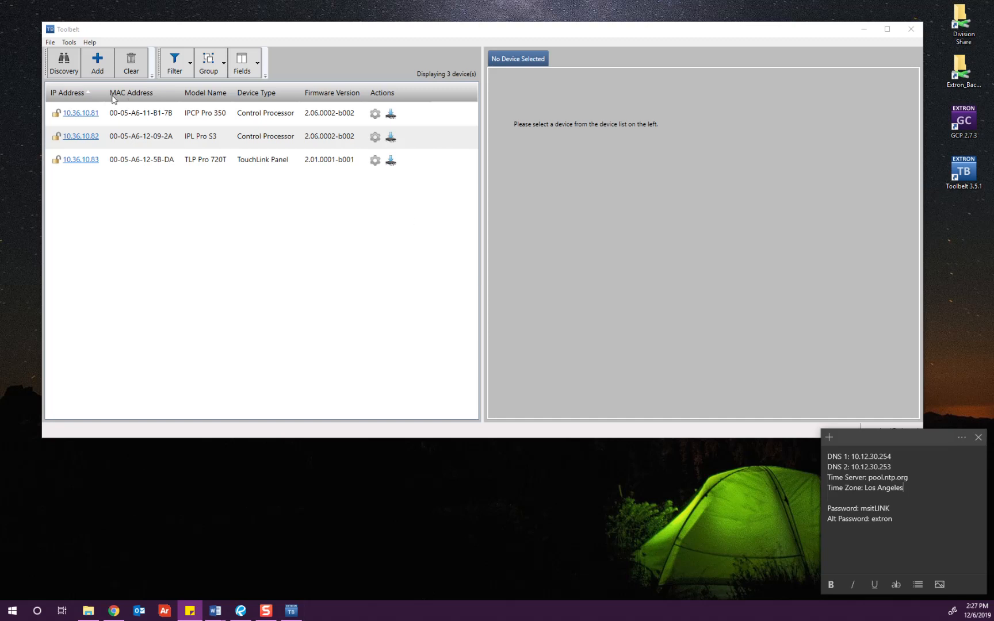
left_click(192, 118)
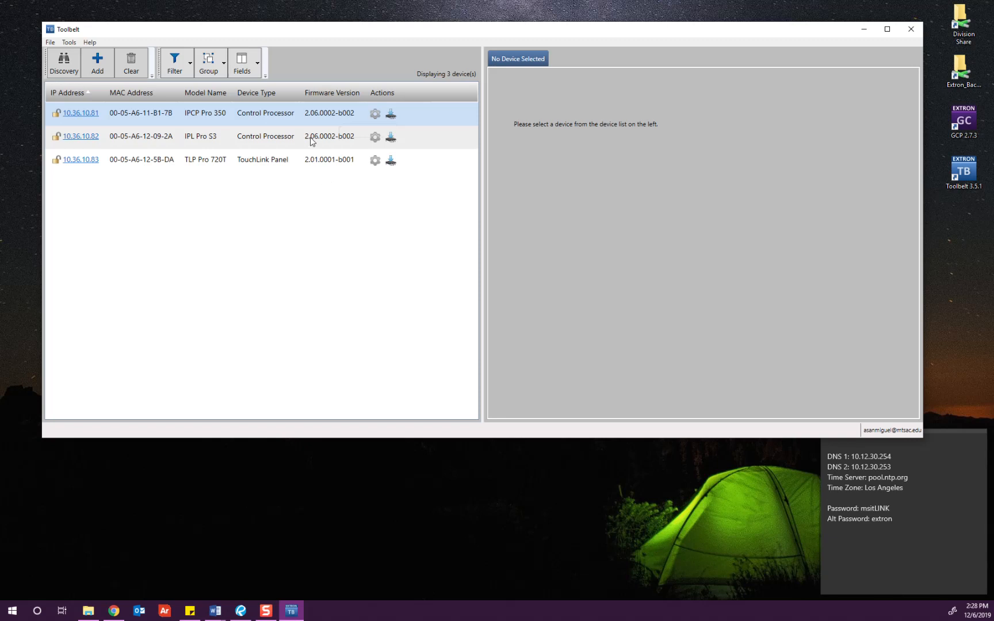
In the IPCP Pro 350's settings, check the Network DNS server, then view Date and Time
left_click(374, 114)
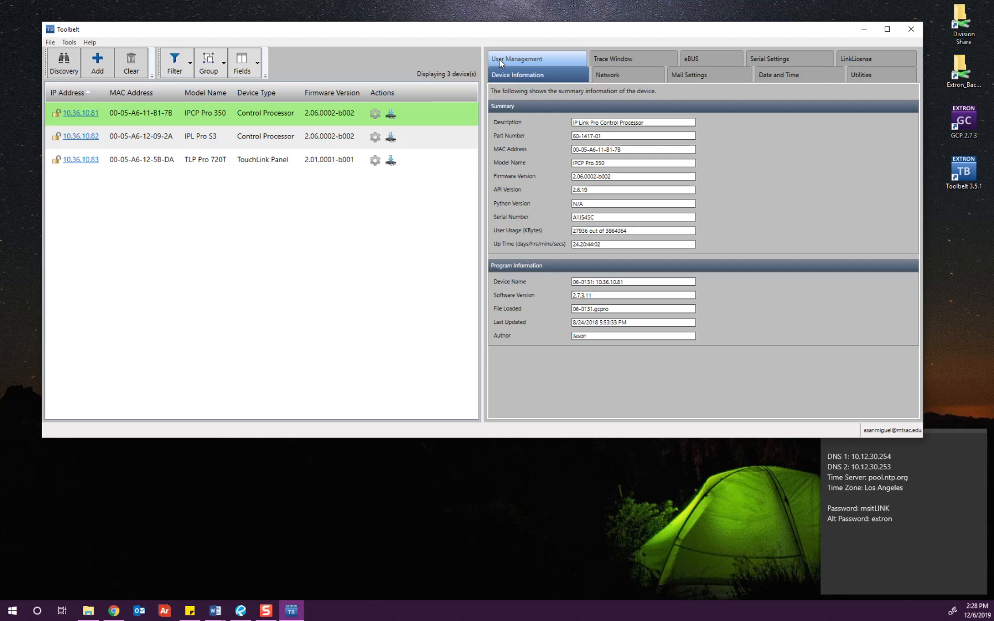
left_click(624, 74)
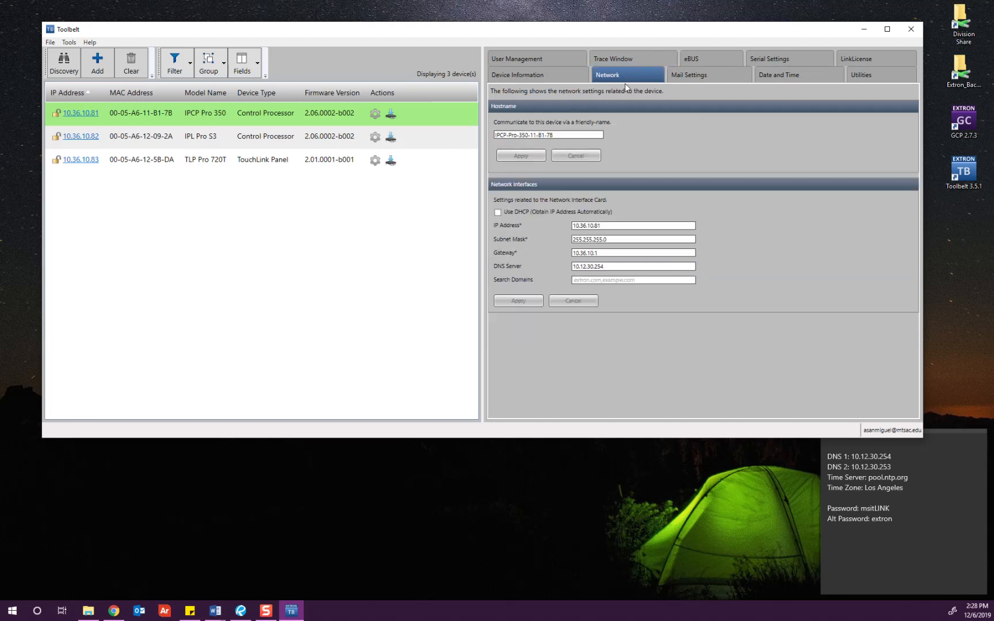
left_click_drag(609, 266, 565, 266)
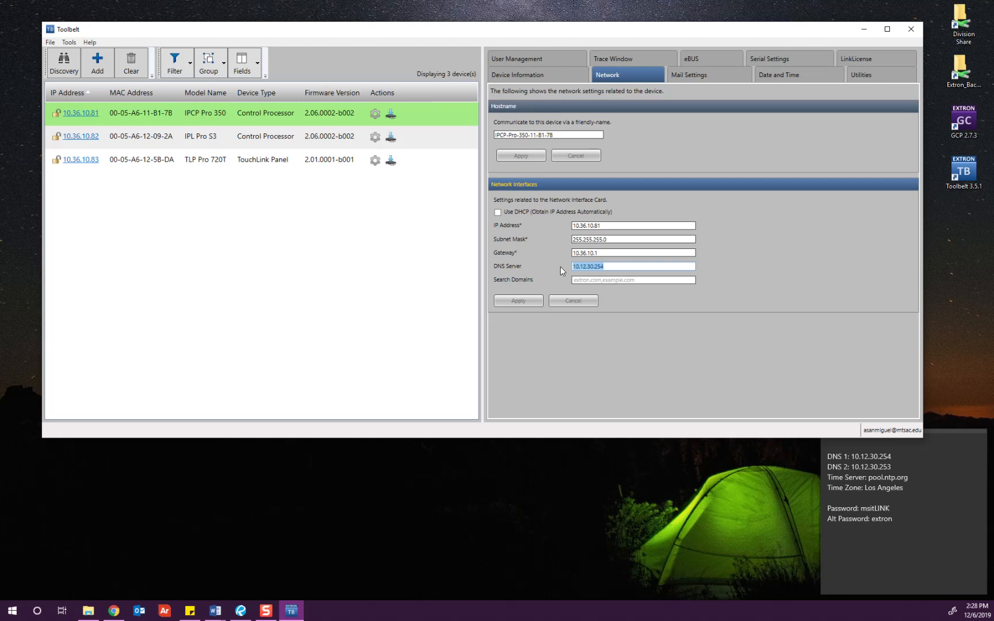
left_click(794, 77)
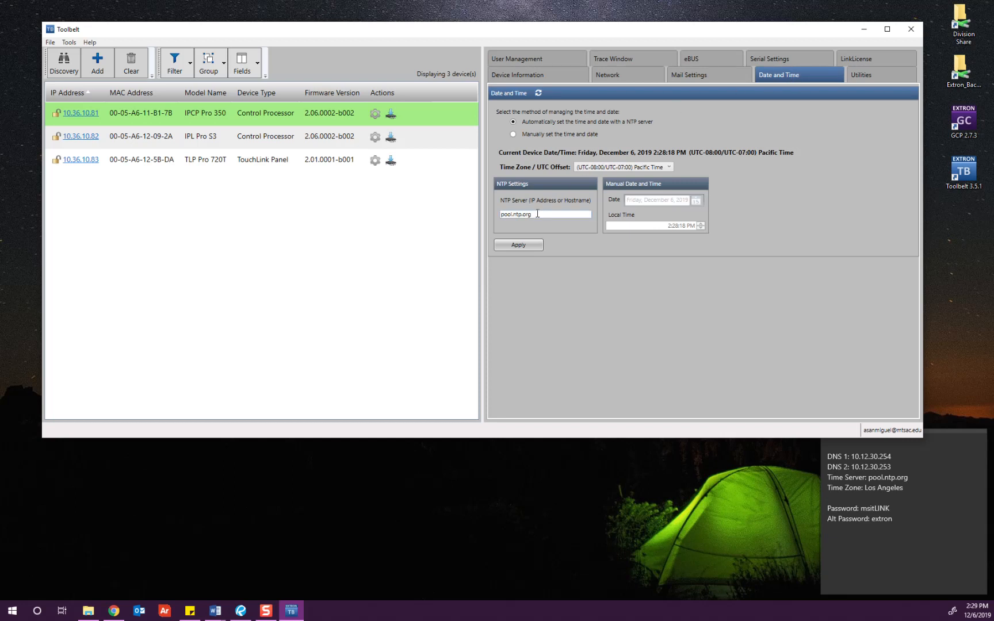
left_click_drag(537, 214, 497, 217)
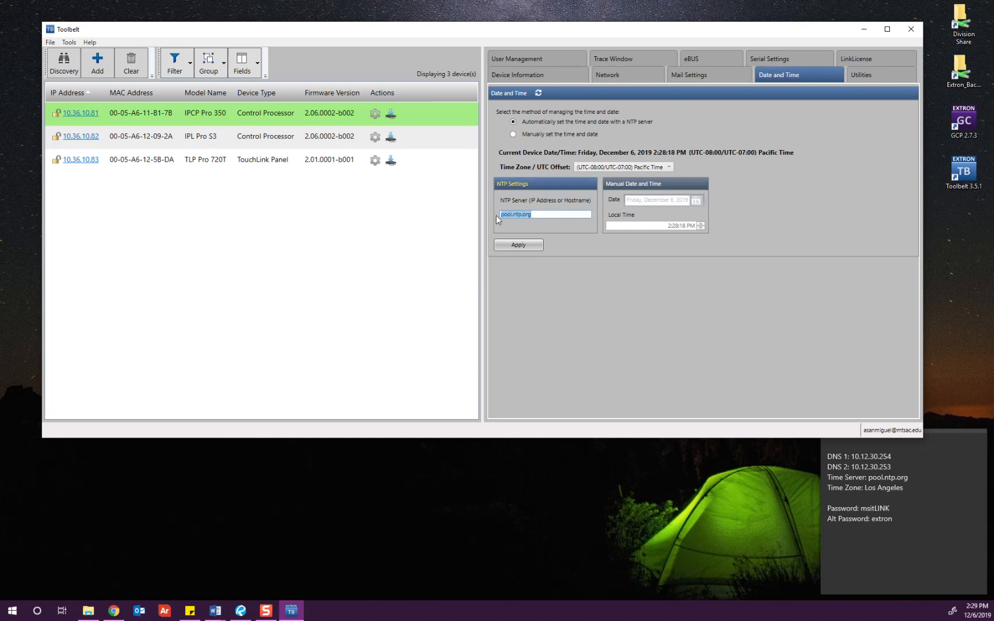
left_click(908, 477)
left_click_drag(909, 478, 867, 478)
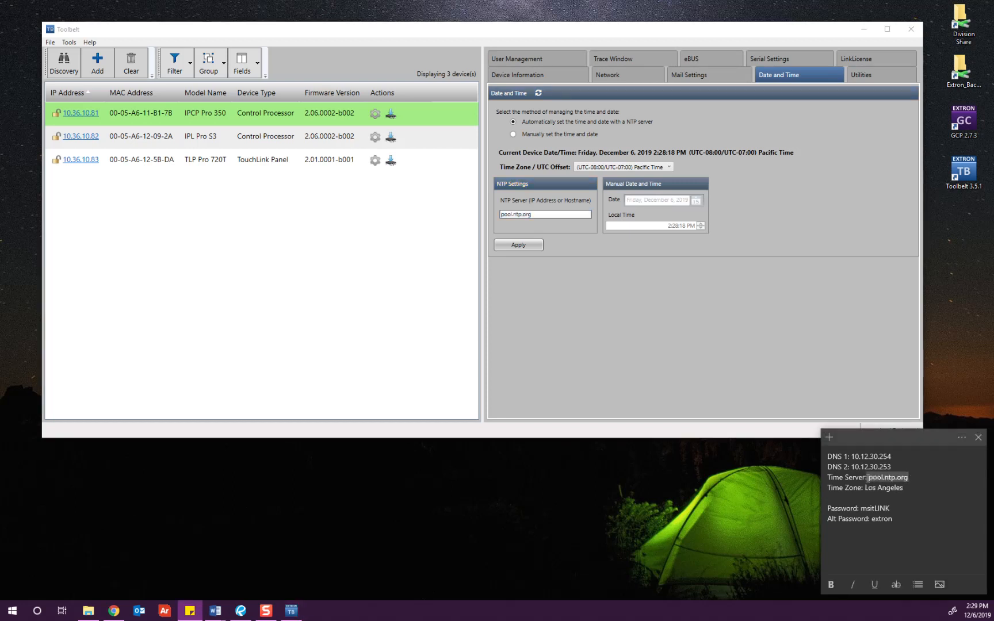
left_click(568, 249)
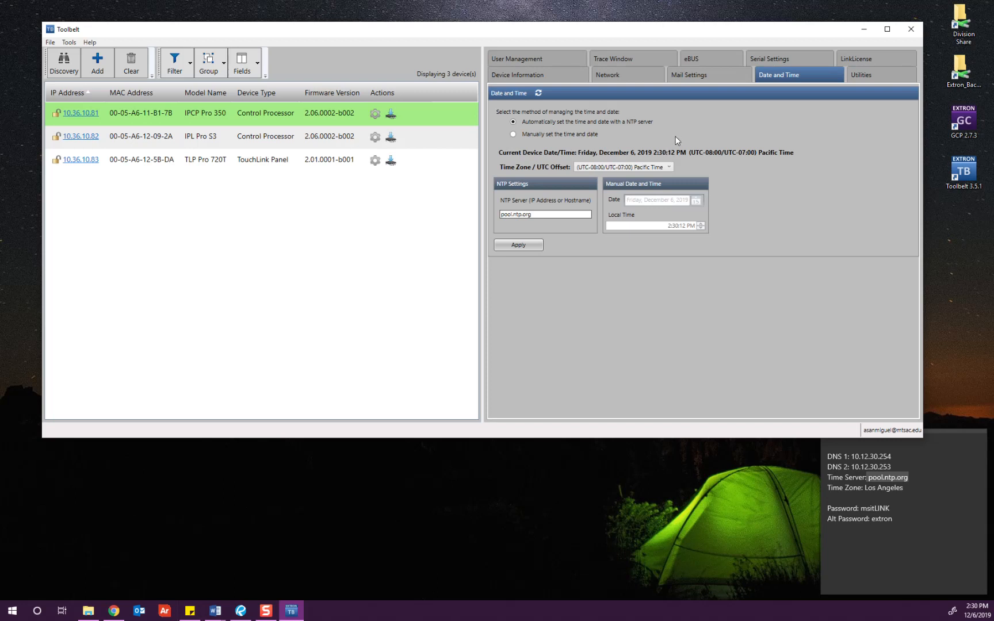
Replace the IPL Pro S3's DNS server 127.0.0.1 with 10.12.30.254 and apply the network settings
left_click(375, 139)
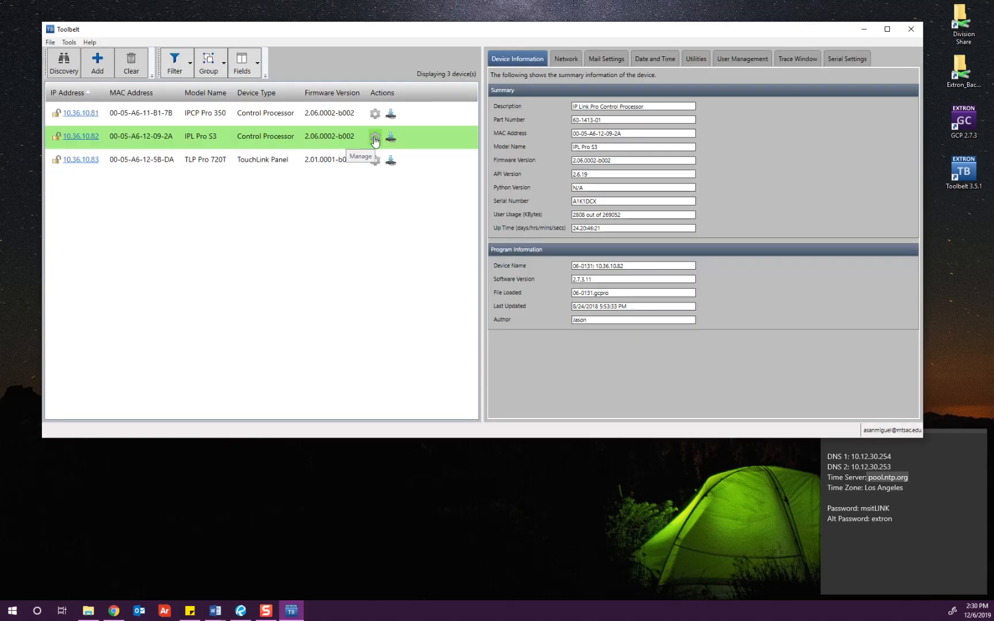
left_click(566, 59)
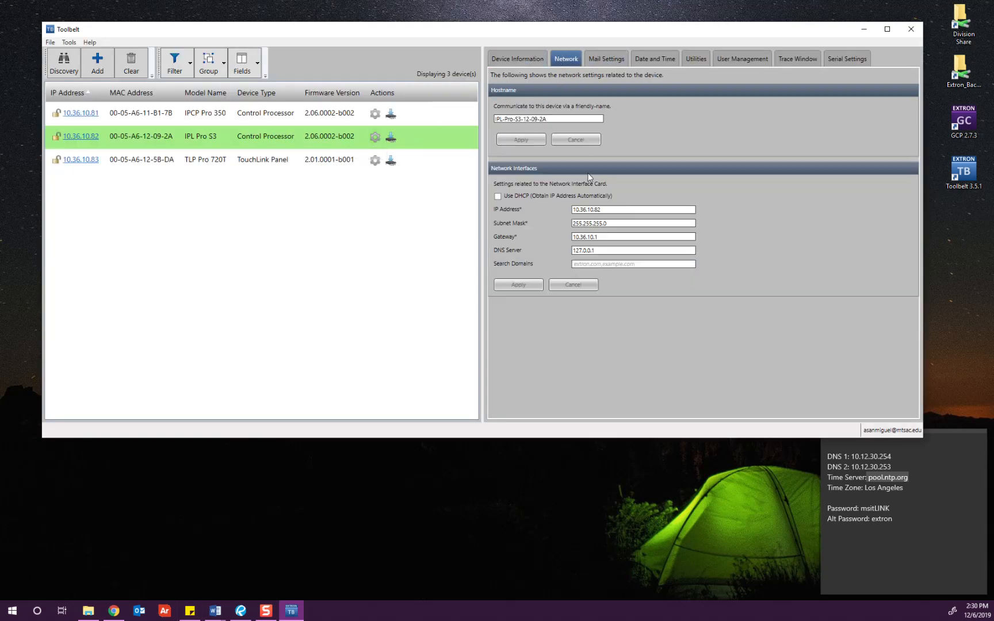
left_click(601, 253)
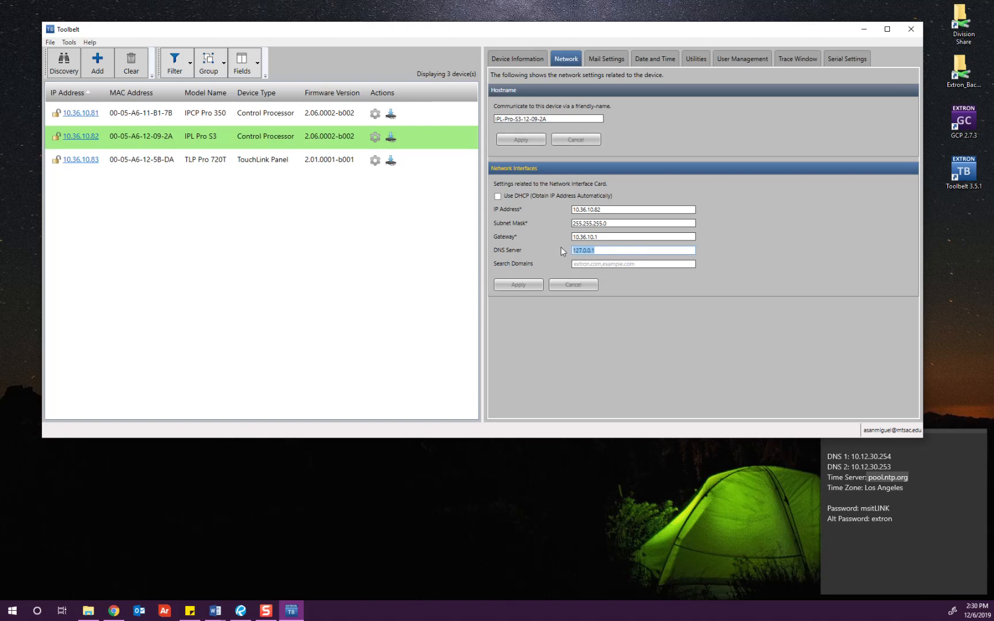
type("10.12.30.25")
key("BackSpace")
key("BackSpace")
key("BackSpace")
key("BackSpace")
mouse_move(702, 254)
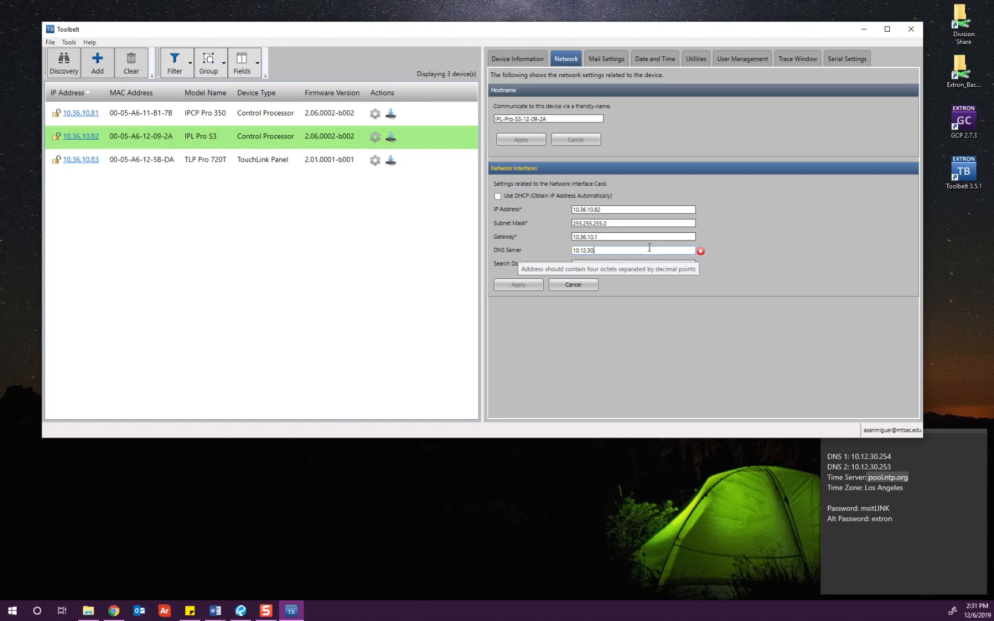
type("254.")
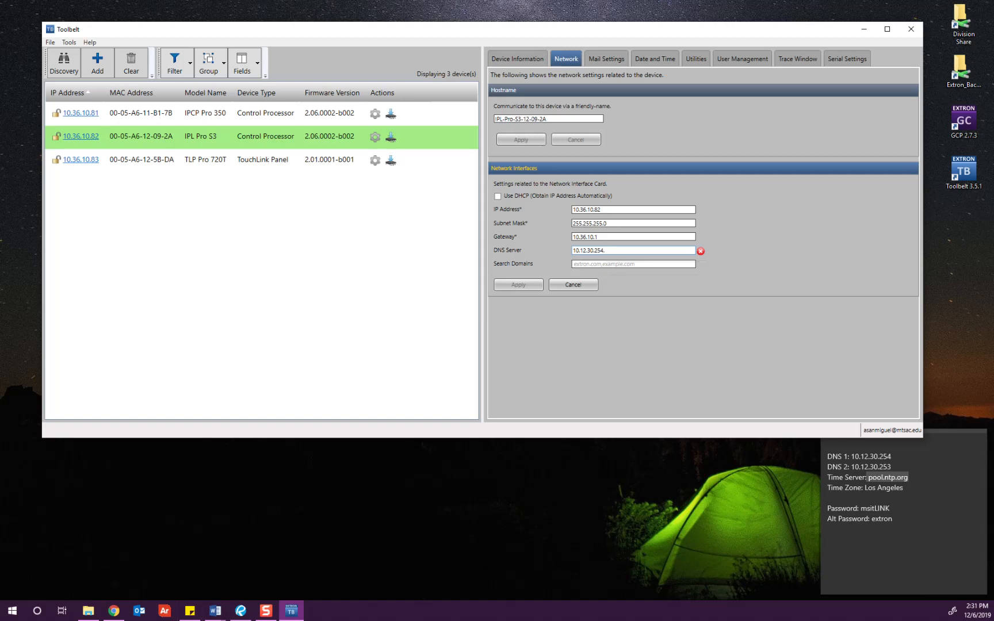
key("BackSpace")
left_click(519, 285)
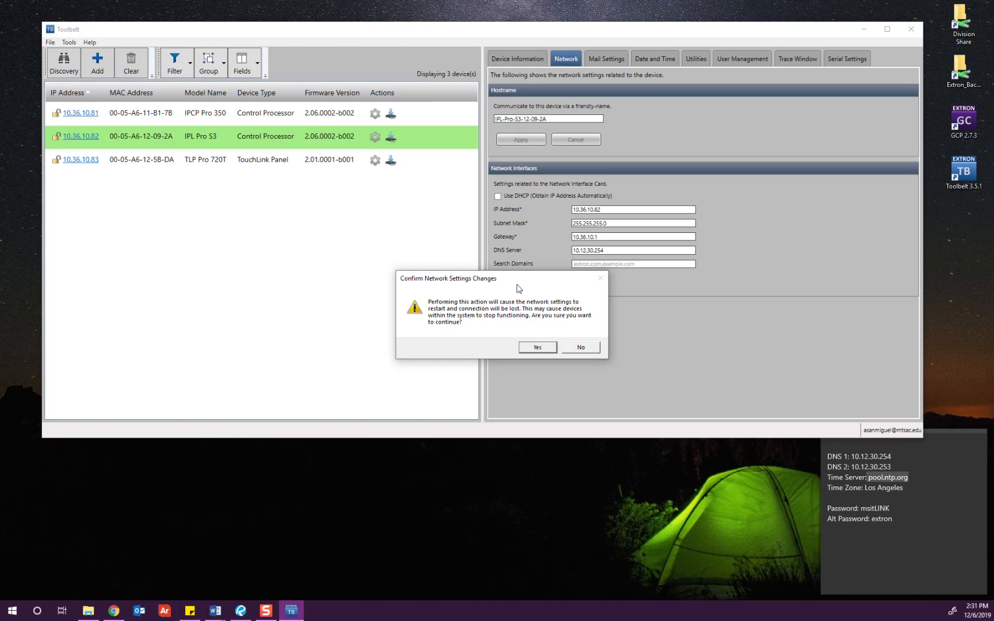
Confirm the IPL Pro S3 network restart, then view its Date and Time settings
left_click(537, 348)
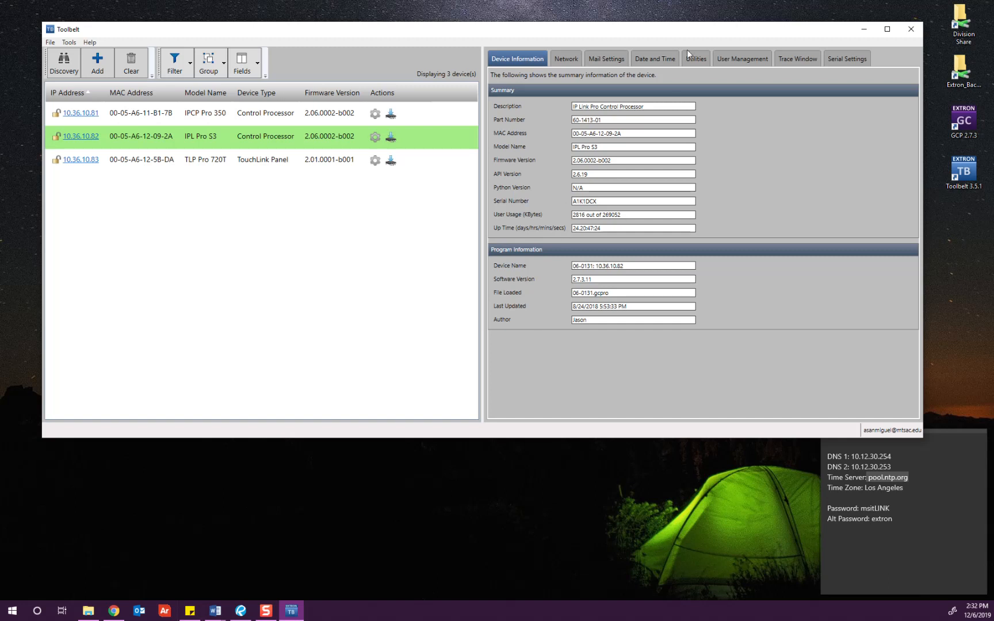
left_click(666, 61)
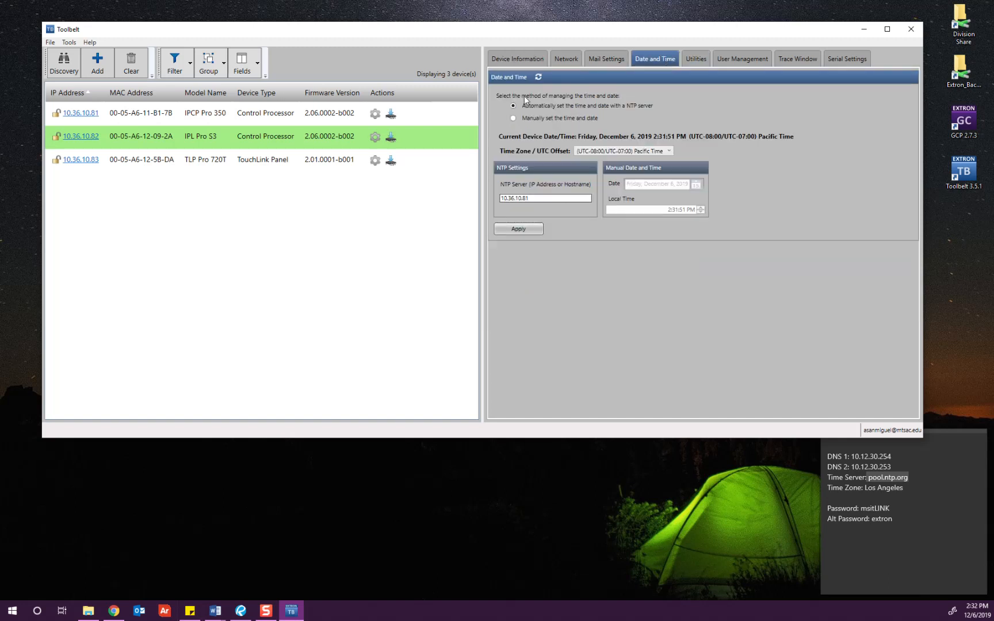
Replace NTP server 10.36.10.81 with pool.ntp.org, apply it, and refresh the device time
left_click(533, 197)
left_click_drag(533, 197, 493, 202)
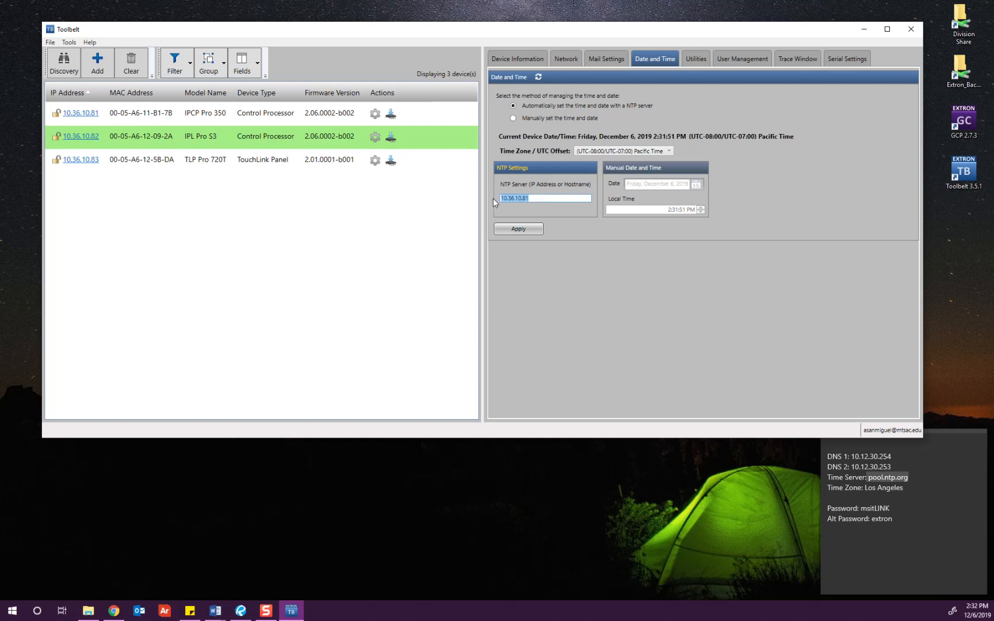
type("pool.ntp.org")
key("Tab")
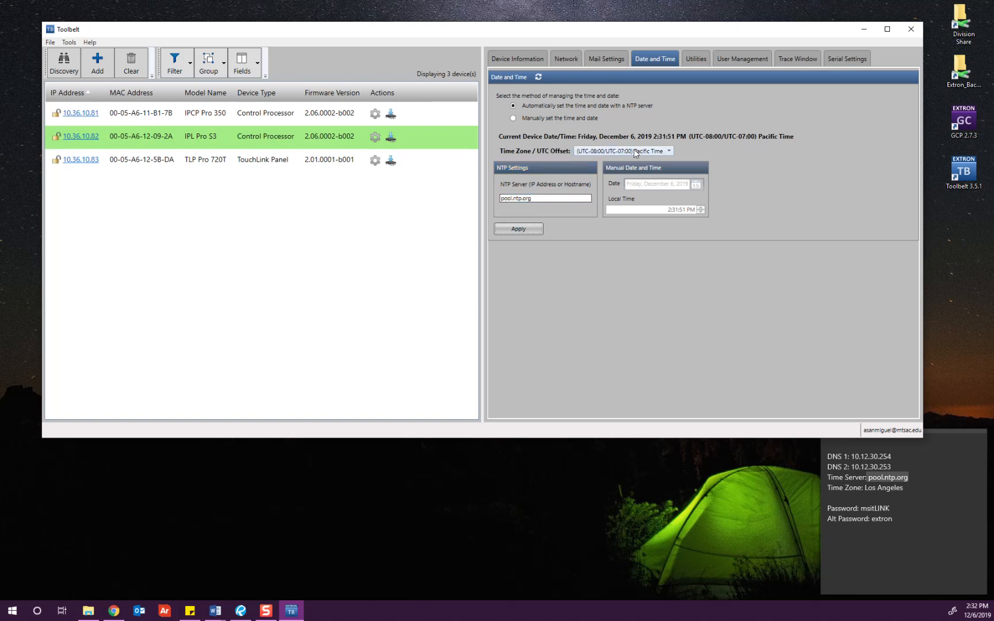
left_click(508, 230)
left_click(537, 79)
Open the TLP Pro 720T - Lectern touch panel's device management page
left_click(375, 162)
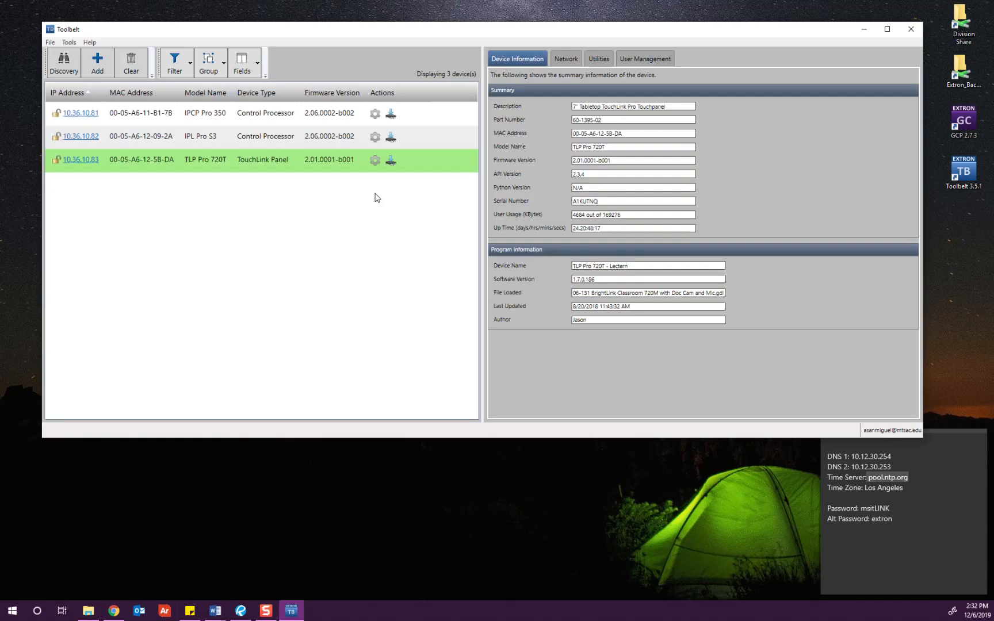
Check that the TLP Pro 720T's DNS server reads 10.12.30.254 in its network settings
left_click(567, 60)
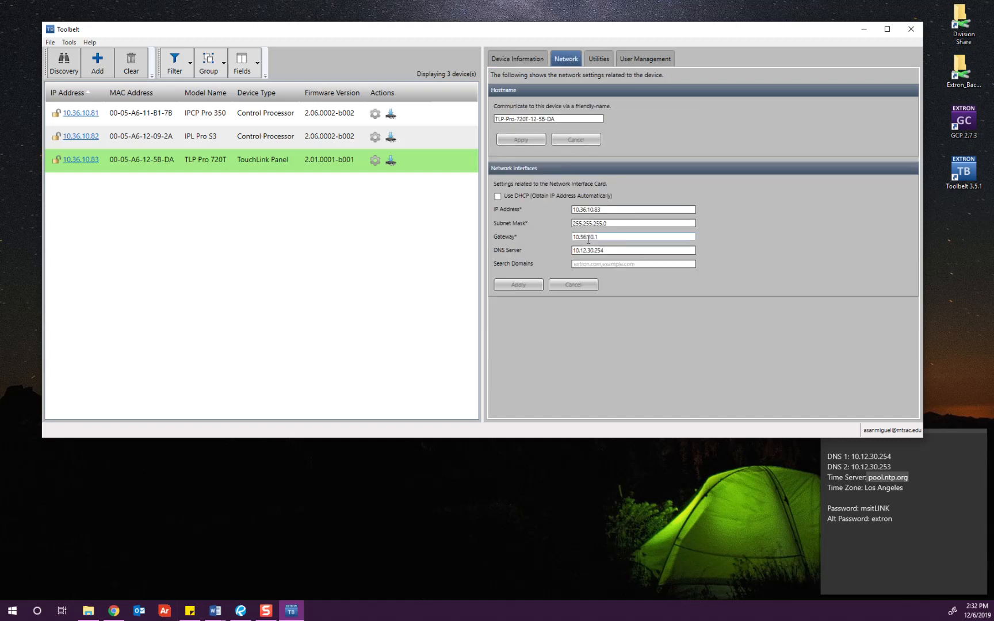
left_click_drag(611, 252, 567, 259)
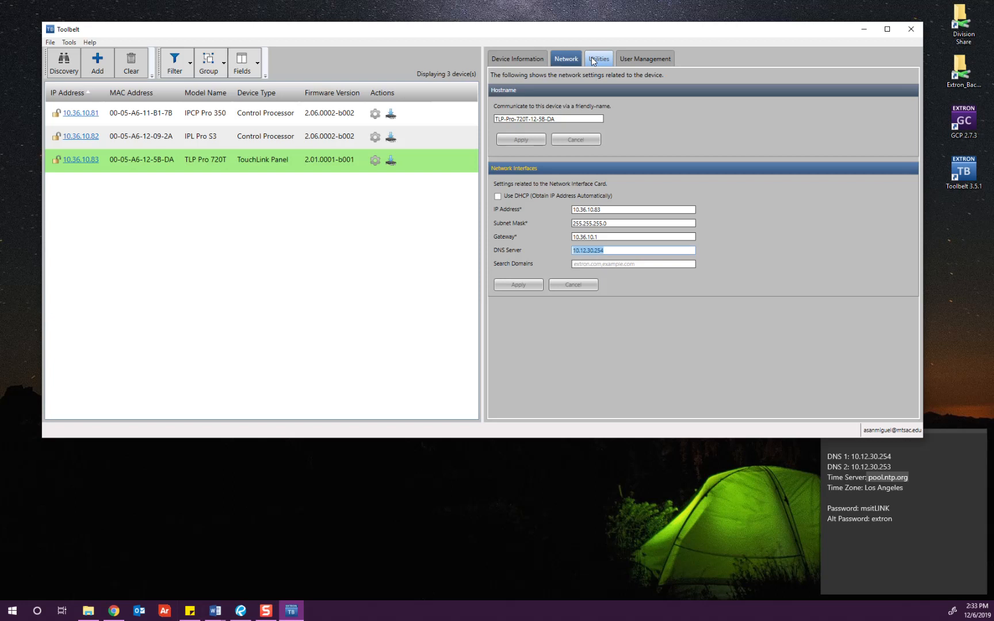
left_click(592, 59)
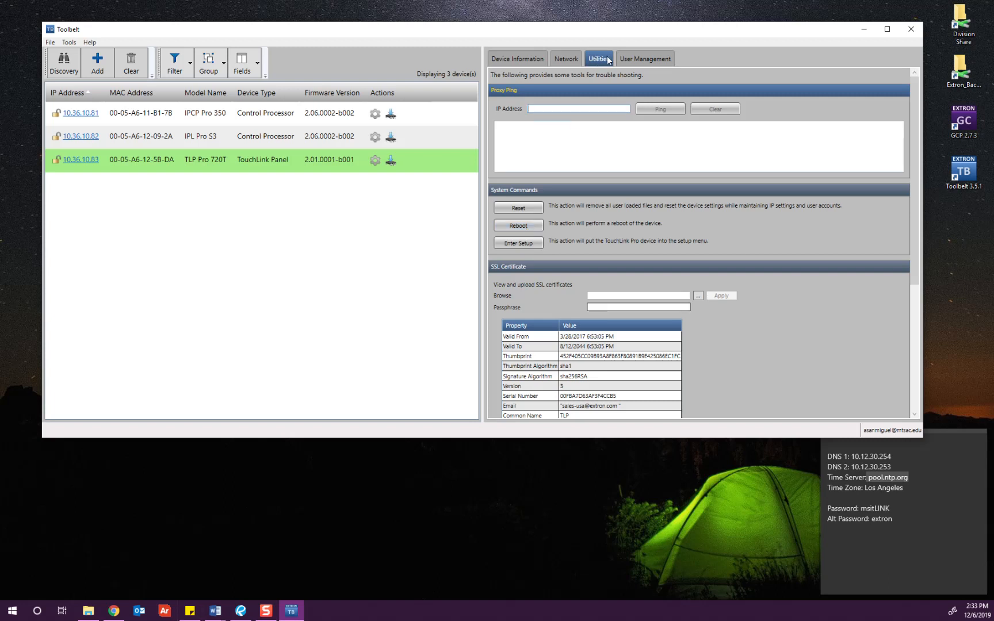
left_click(518, 57)
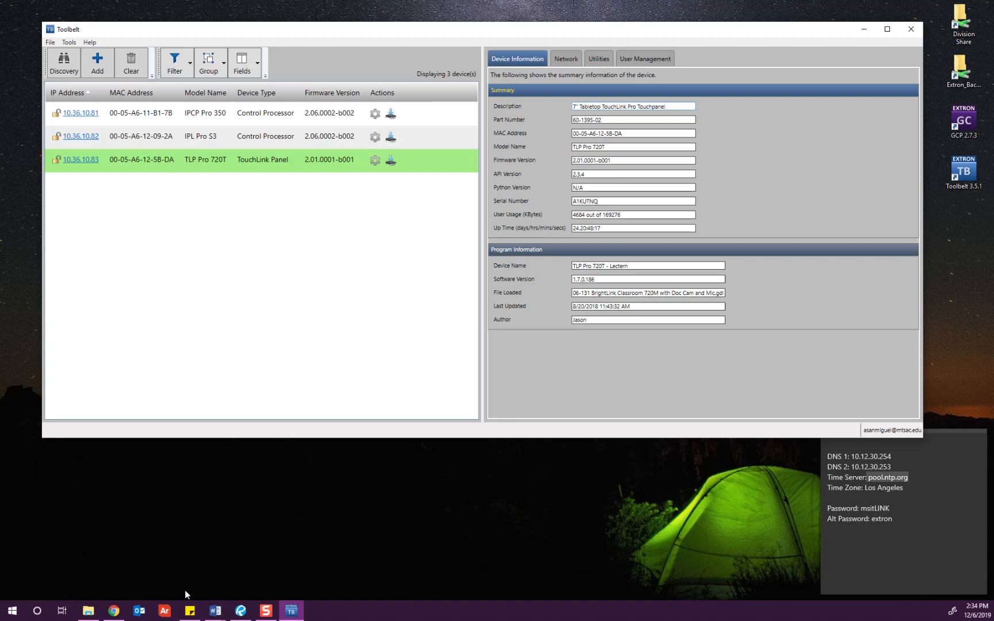
Launch Global Configurator Pro, dismiss the What's New page, and restore its window to a smaller size
mouse_move(118, 611)
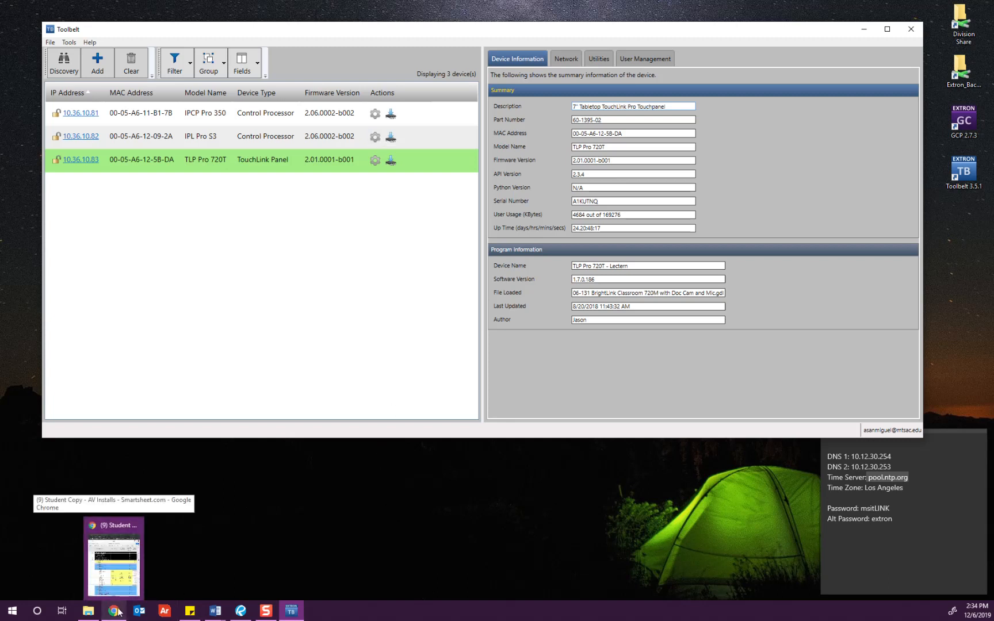
left_click(974, 127)
double_click(974, 126)
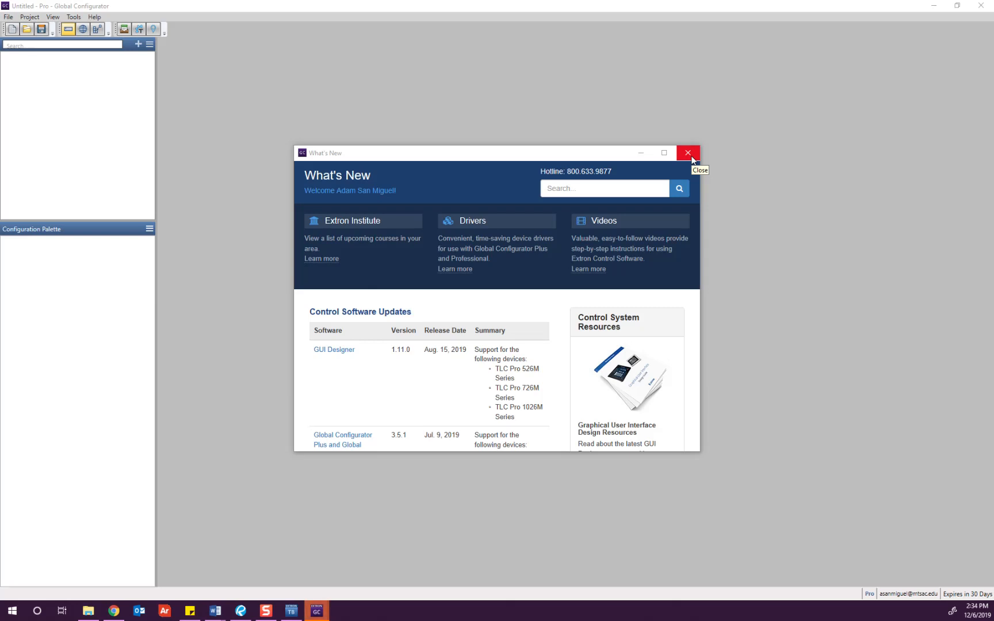
left_click(688, 153)
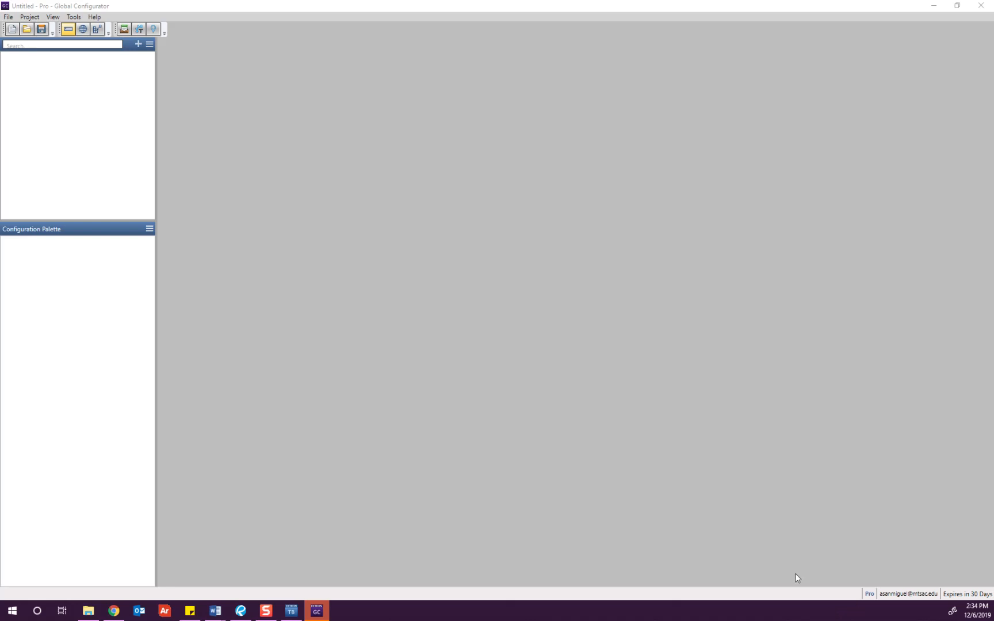
left_click_drag(191, 4, 551, 139)
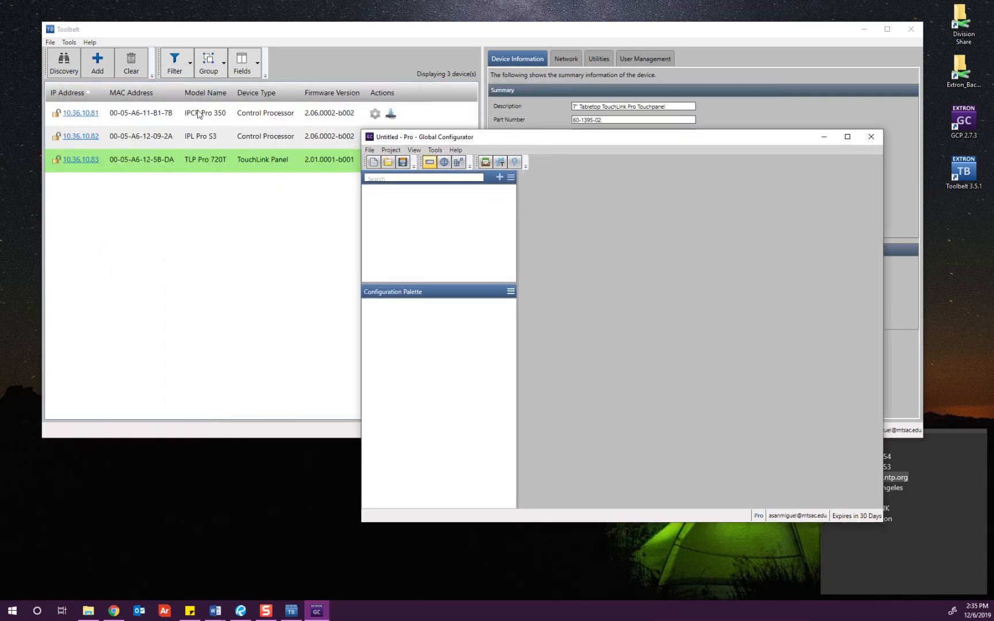
Copy Room 06-0131 Controller's IP address 10.36.10.81 from the AV Installs sheet
left_click(113, 611)
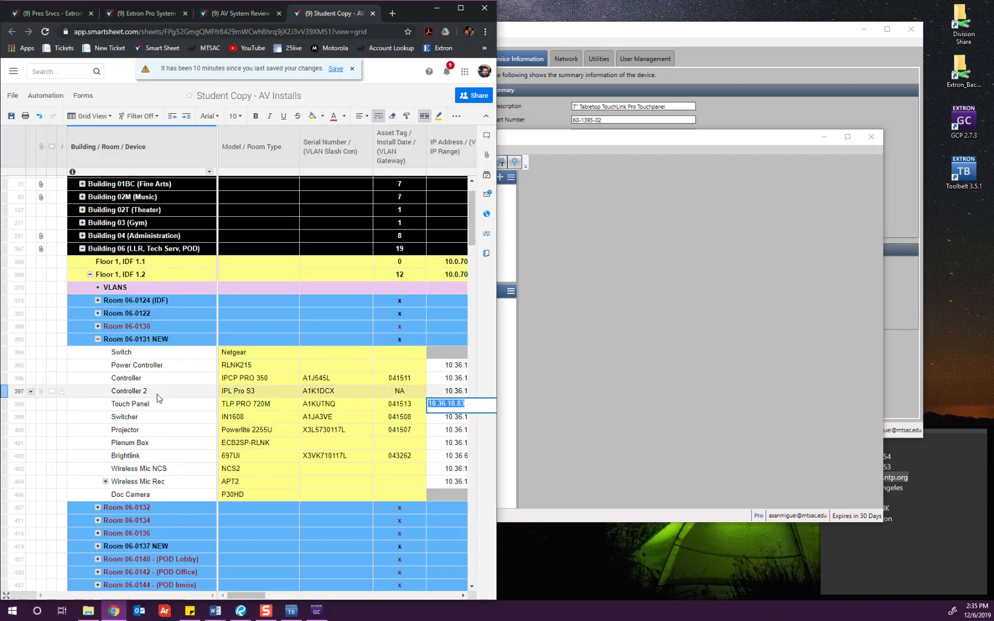
left_click(147, 380)
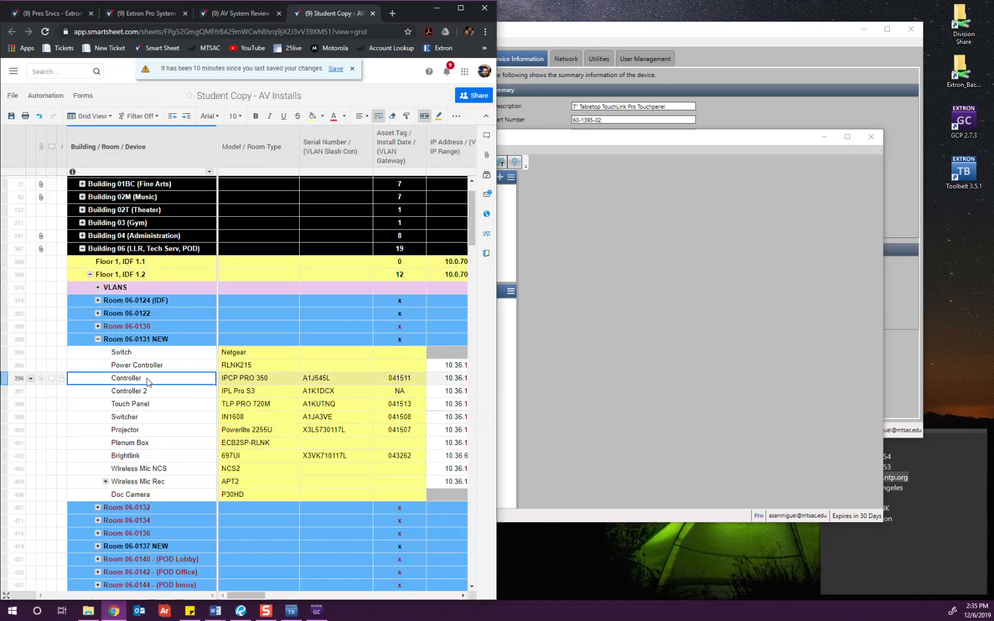
double_click(447, 378)
key("ctrl+c")
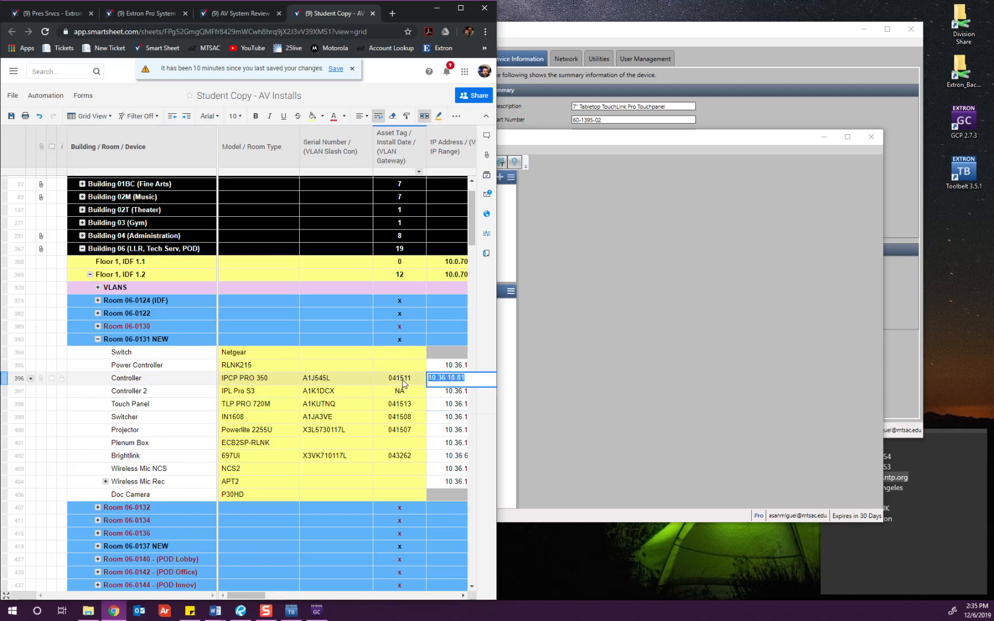
left_click(642, 338)
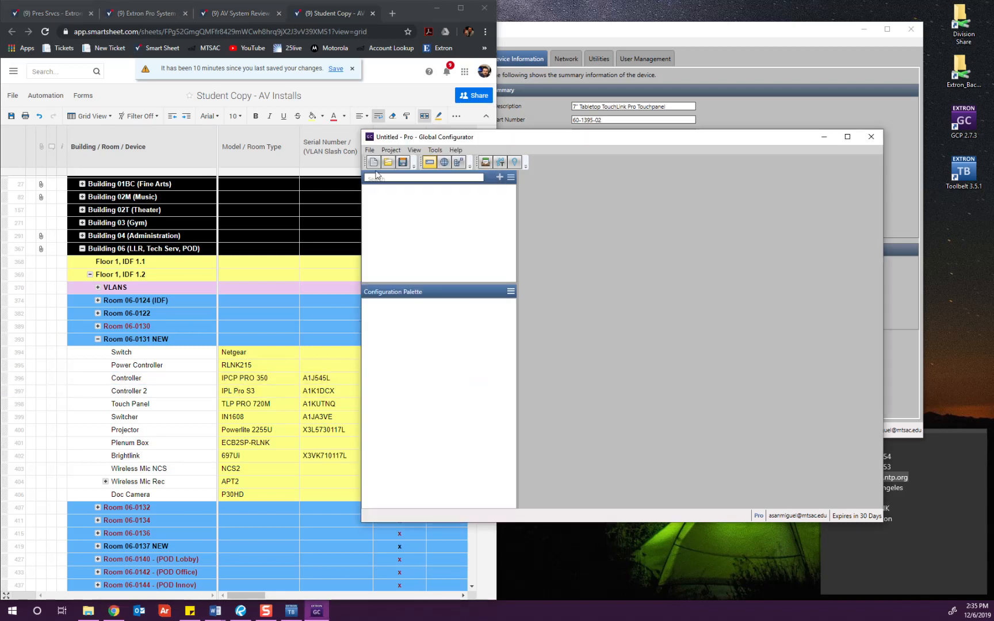
left_click(370, 150)
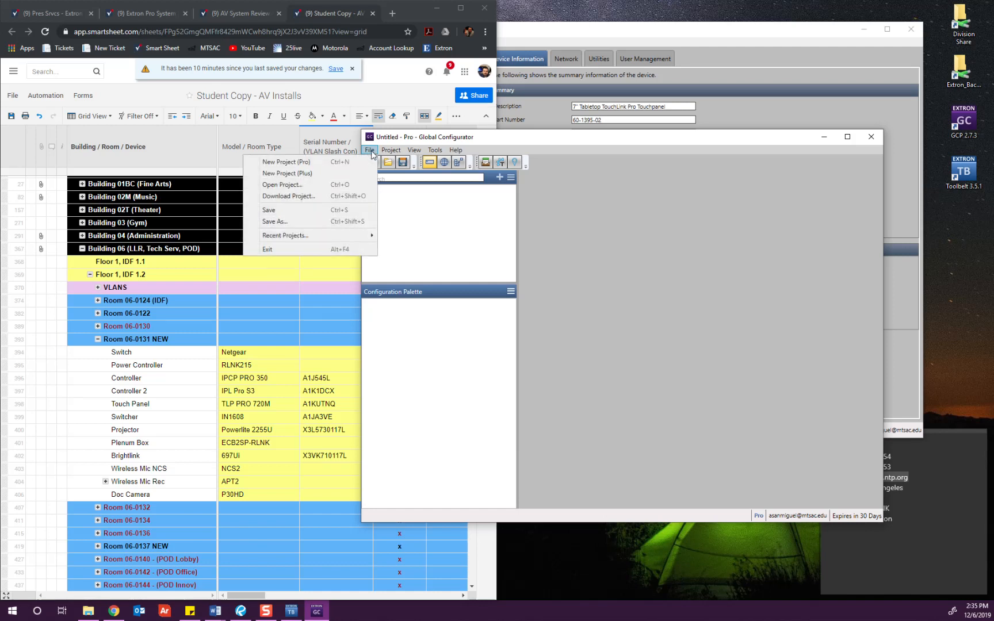
Start downloading the project from controller 10.36.10.81, entering the admin login's password
left_click(347, 196)
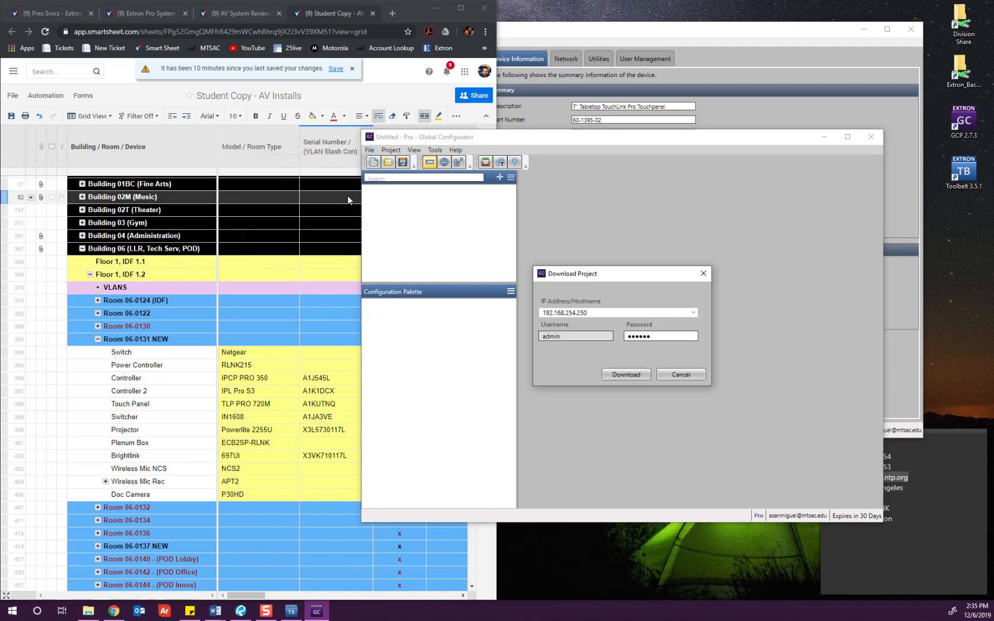
left_click(609, 311)
key("ctrl+v")
left_click(654, 336)
type("•••••••")
left_click(632, 375)
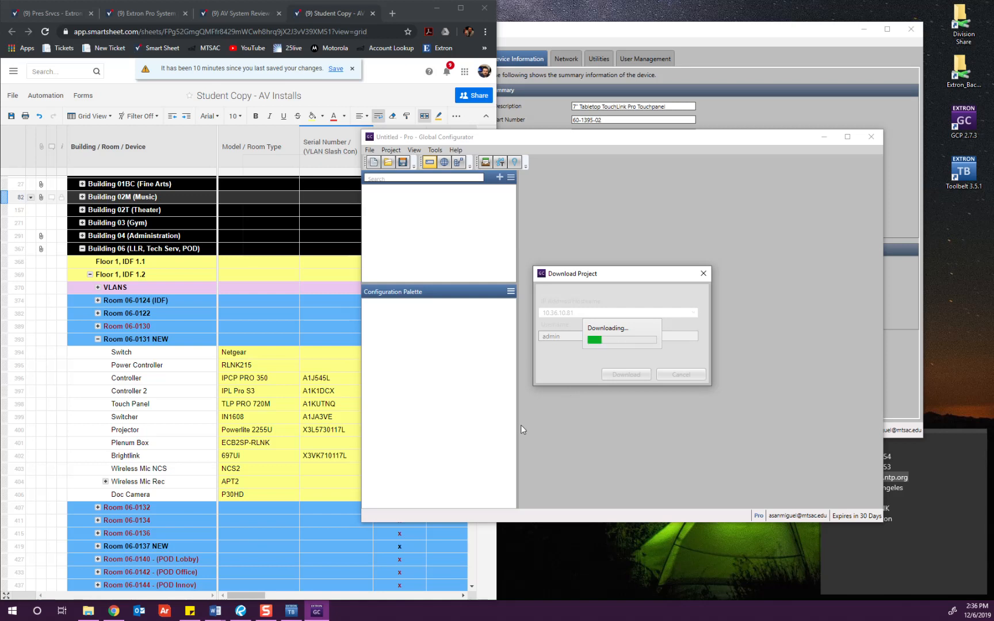
left_click(88, 611)
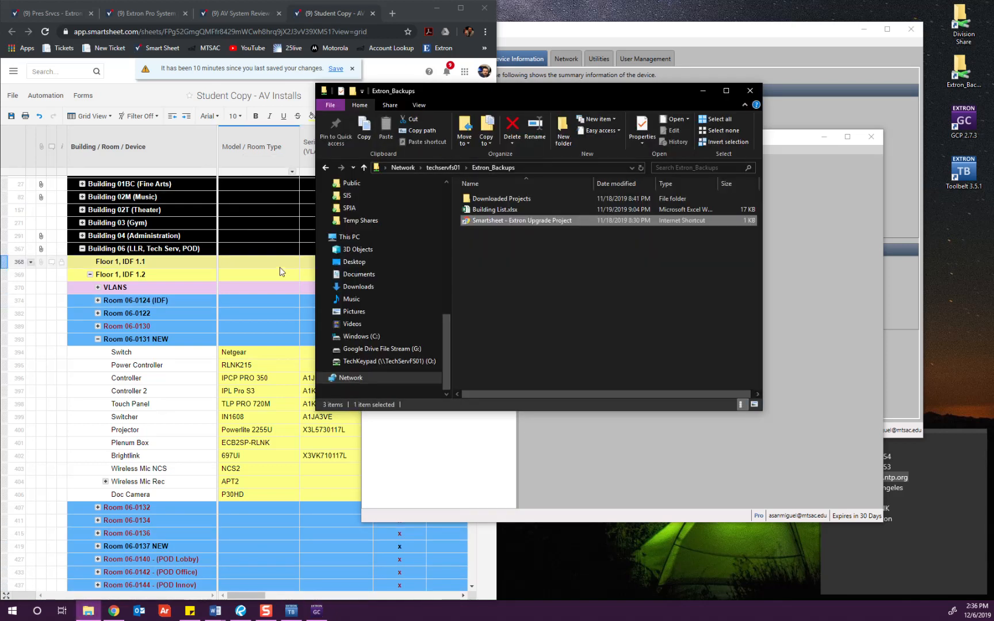
Open Downloaded Projects > 006 - Library on Extron_Backups, keeping the download progress visible
double_click(497, 199)
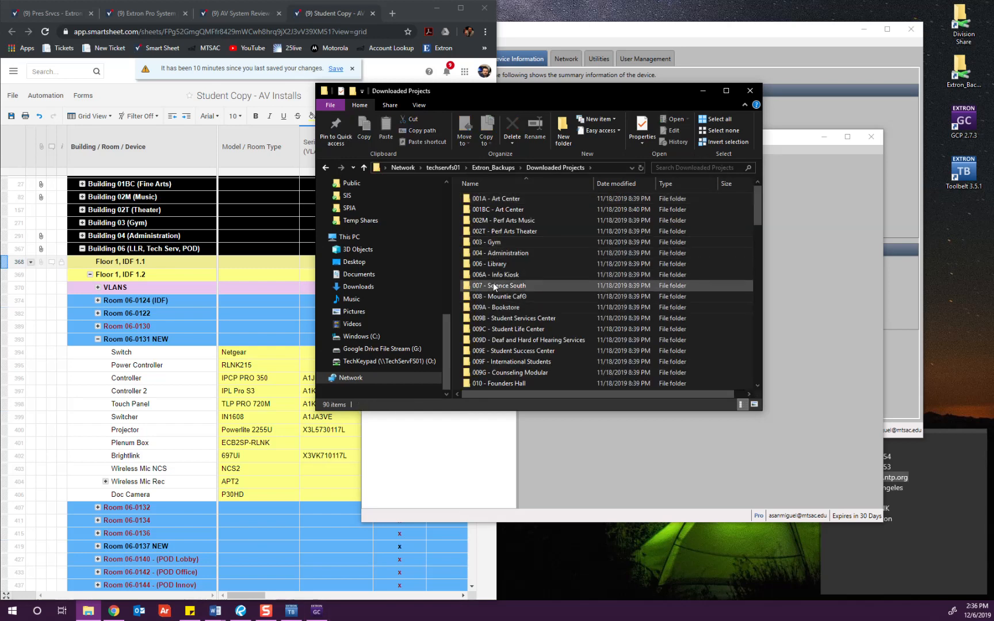
left_click(494, 262)
double_click(494, 261)
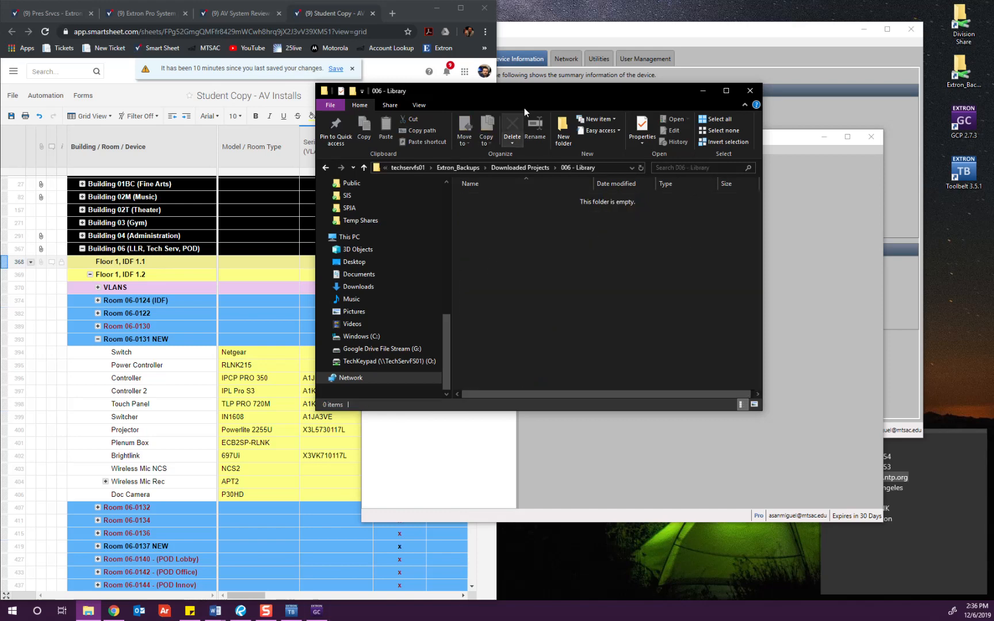
left_click_drag(533, 90, 252, 102)
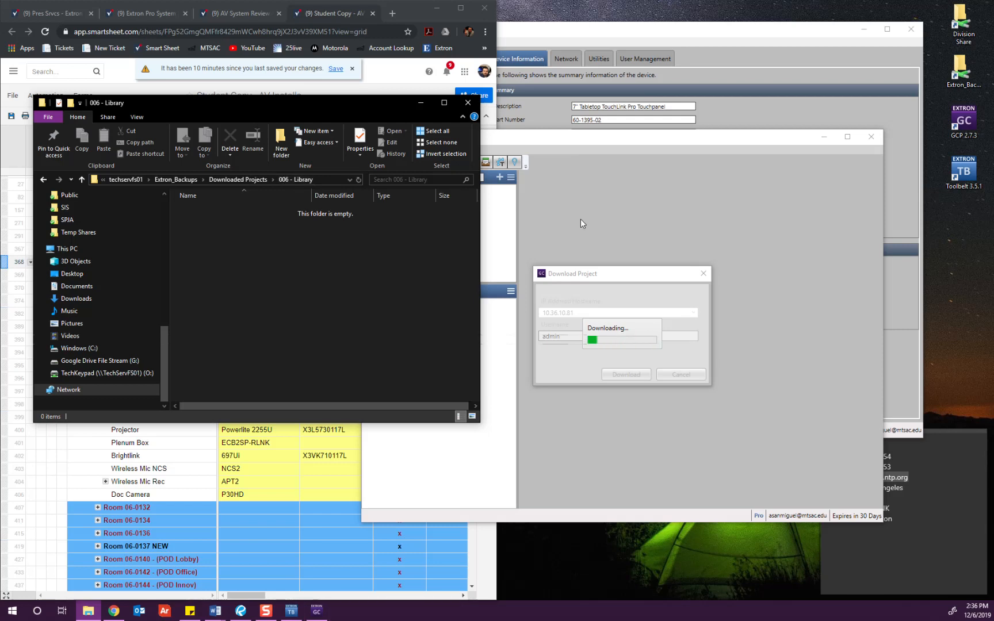
left_click(587, 274)
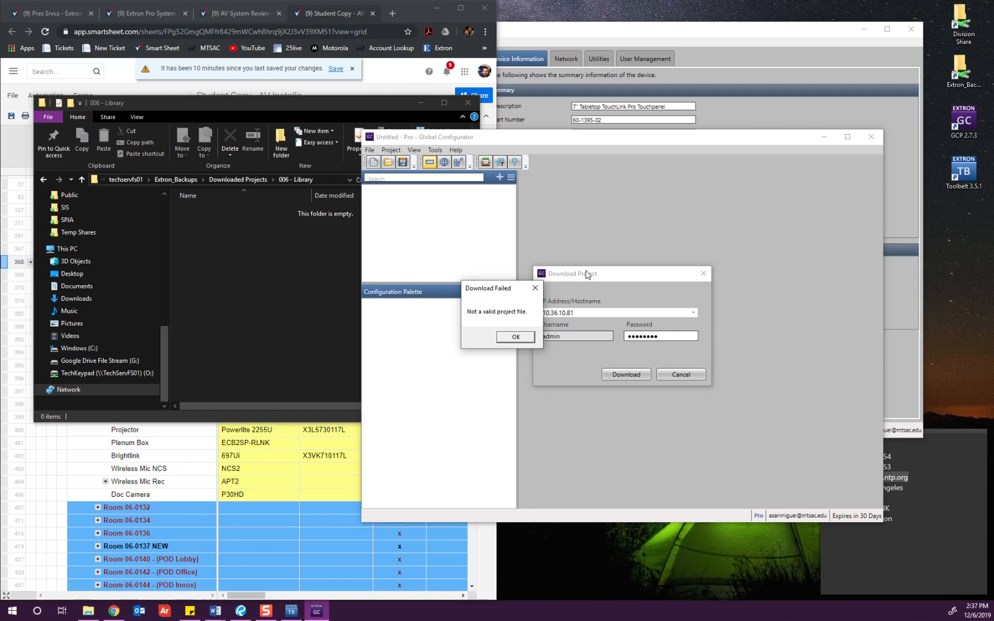
Acknowledge the 'Not a valid project file' failure and cancel the Download Project dialog
left_click(521, 337)
left_click(682, 374)
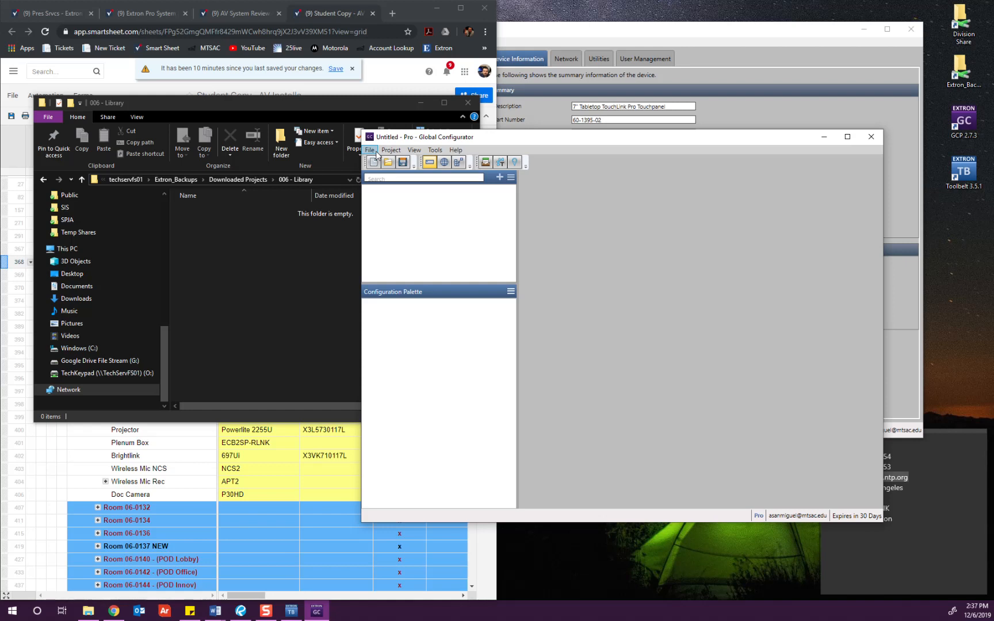
left_click(370, 150)
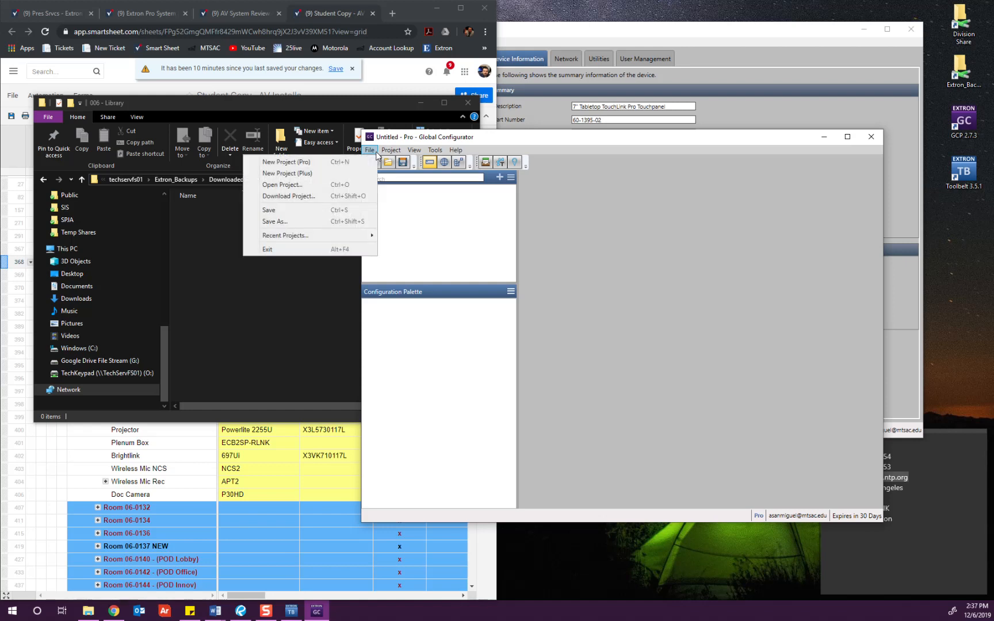
Retry the project download from 10.36.10.81 with the controller password re-entered
left_click(367, 196)
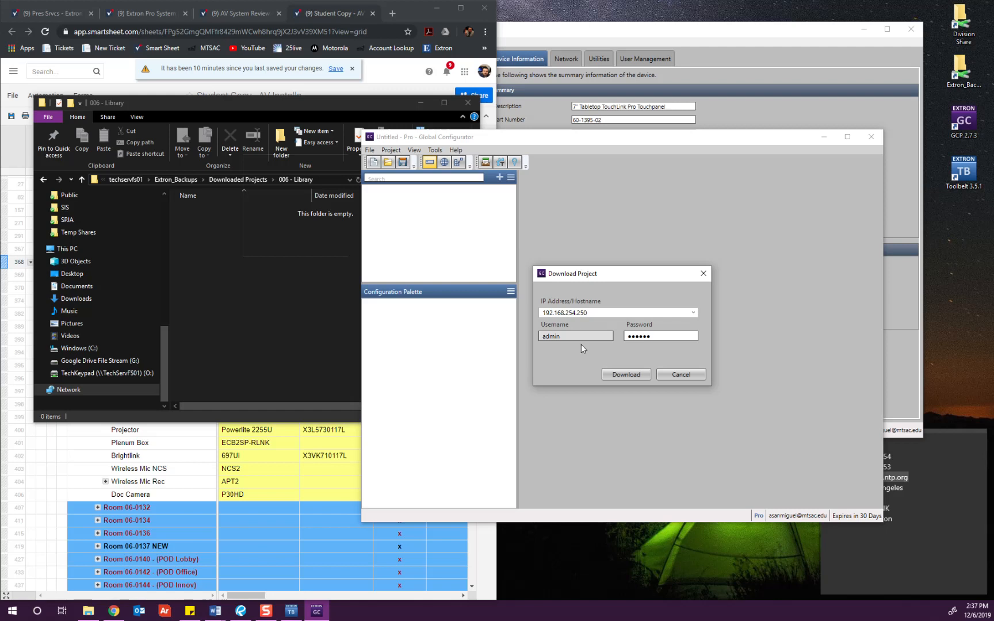
left_click(656, 314)
type("10.36.10.81")
left_click(716, 35)
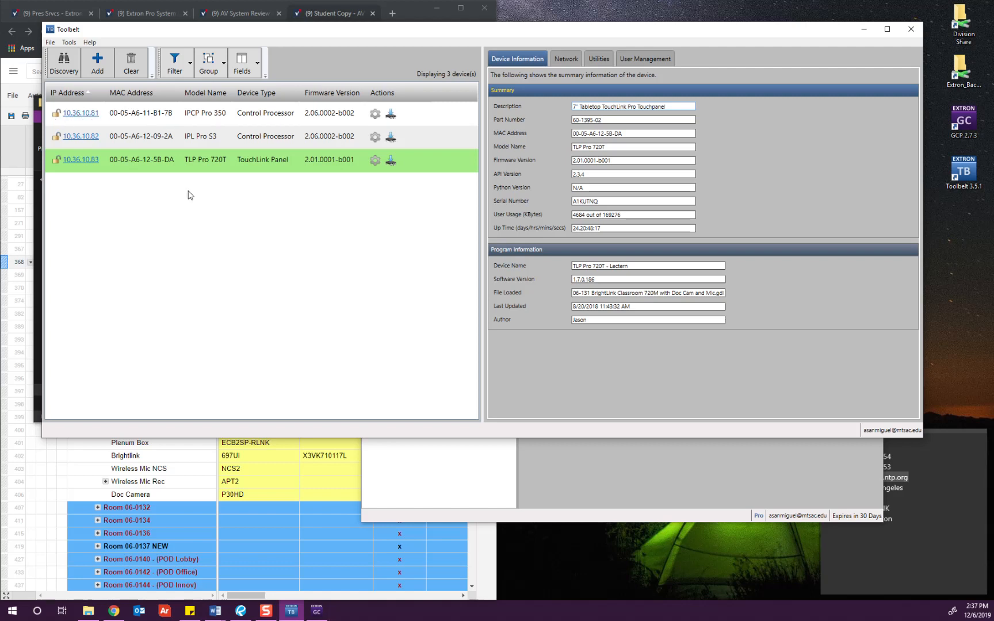
left_click(575, 484)
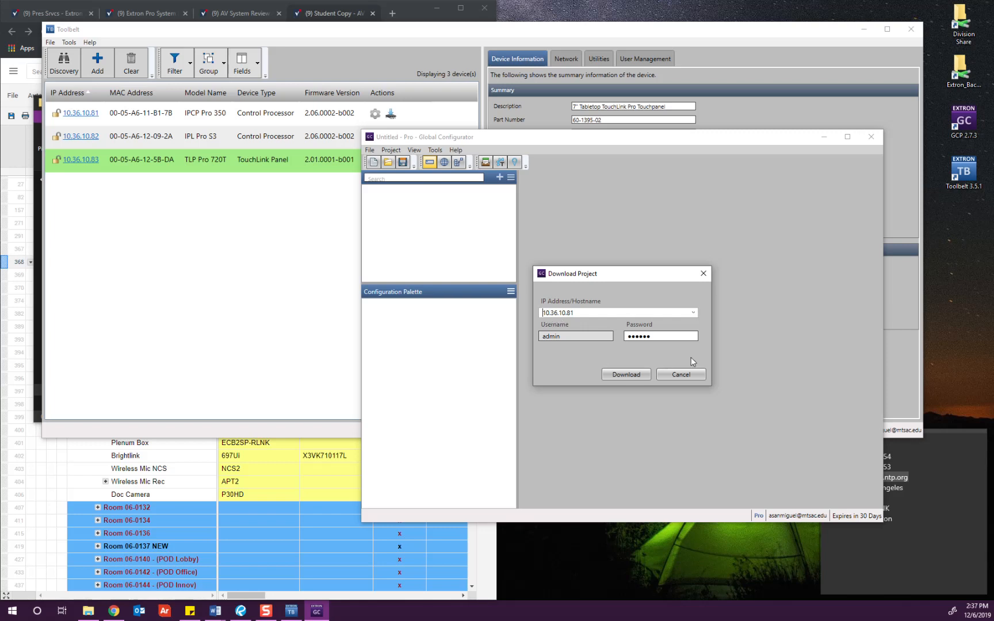
left_click_drag(651, 337, 612, 335)
type("••••••")
left_click(634, 375)
In Toolbelt, check the touch panel's loaded program file and bring up the IPCP Pro 350's device information
left_click(736, 87)
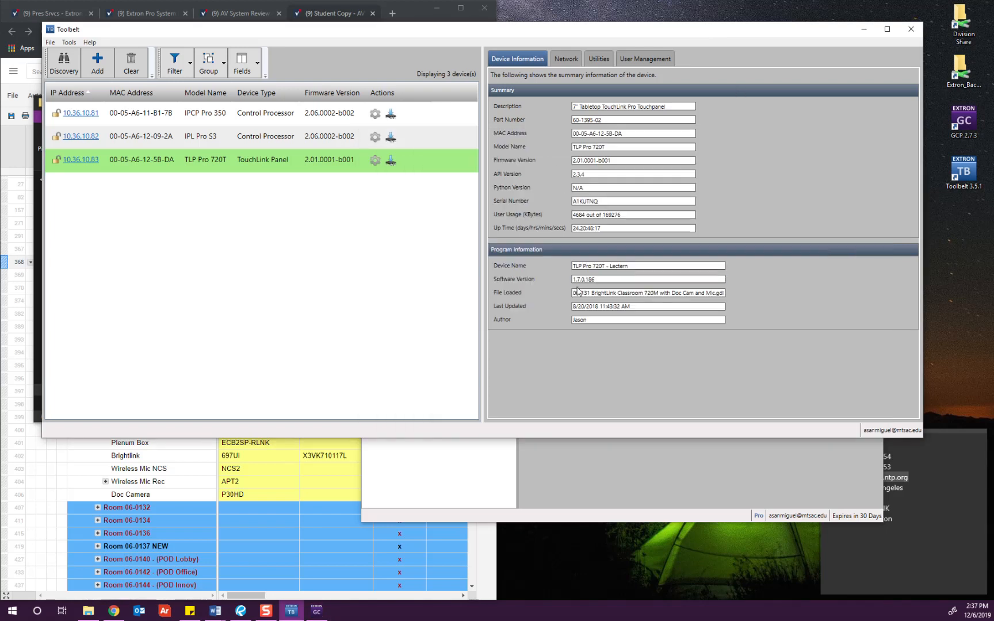
left_click_drag(573, 293, 745, 295)
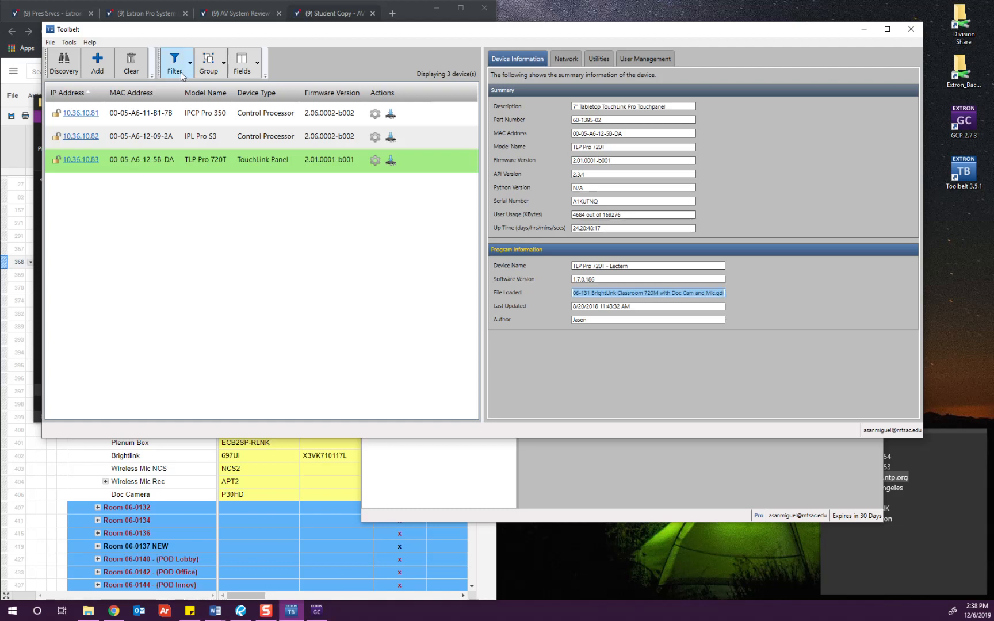
left_click(376, 114)
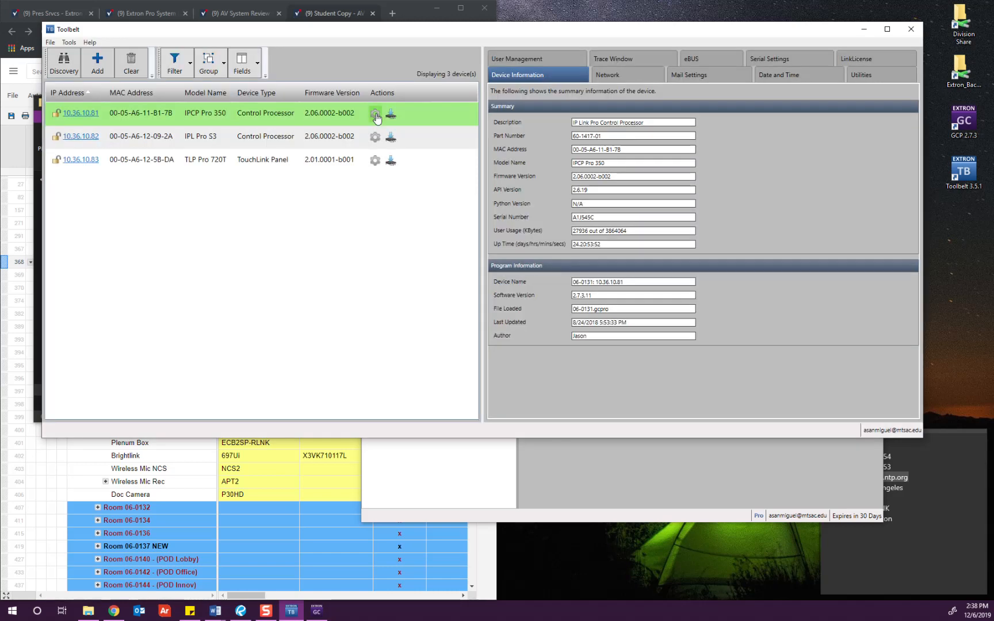
Highlight the controller's loaded file 06-0131.gcpro and its Last Updated date 8/24/2018 5:53:33 PM
left_click_drag(573, 309, 612, 311)
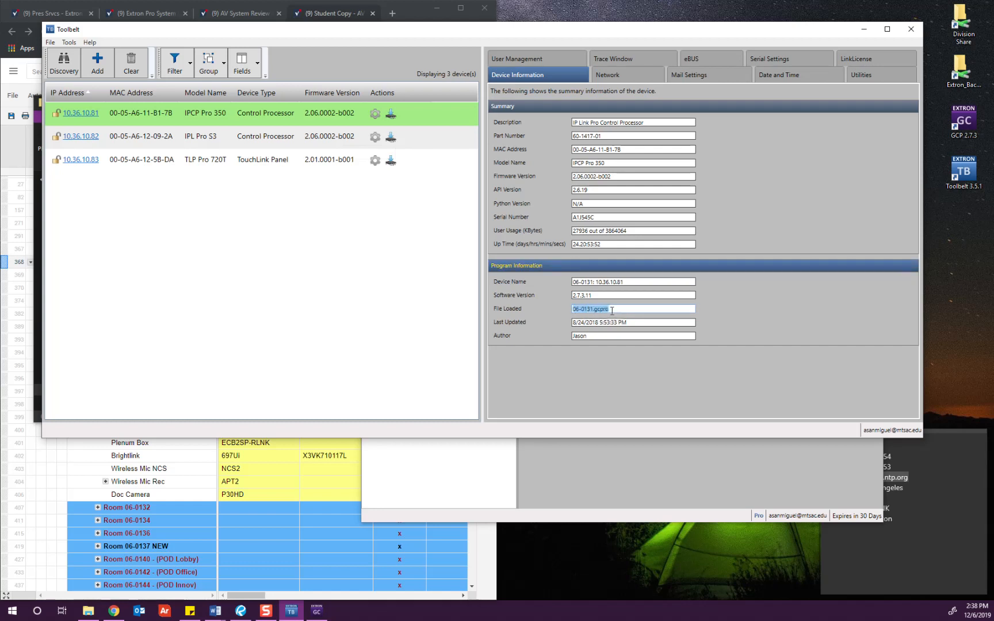
left_click(583, 311)
left_click_drag(573, 309, 617, 309)
left_click_drag(574, 322, 630, 323)
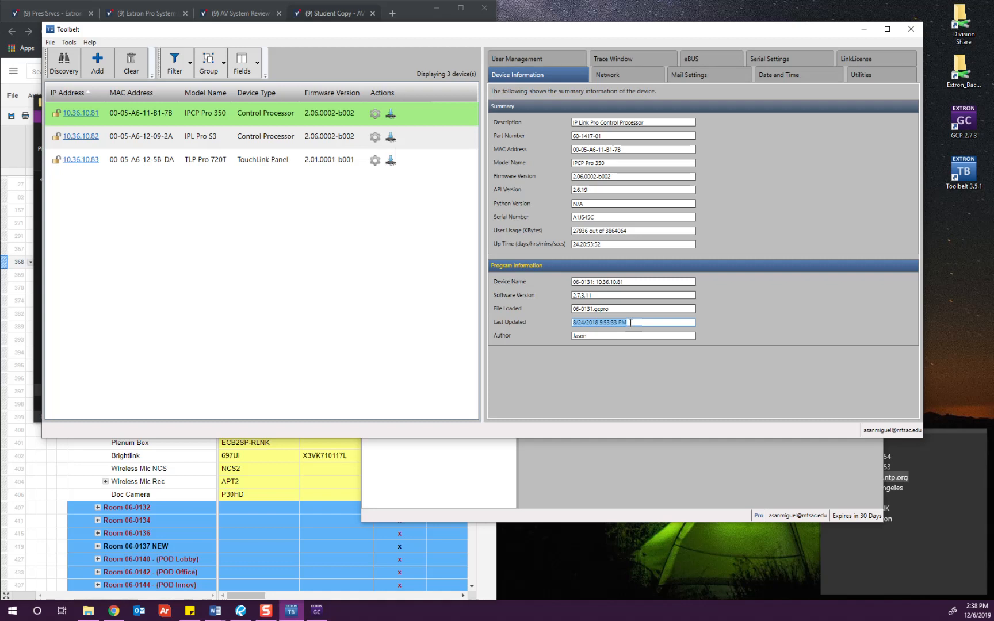
left_click(596, 336)
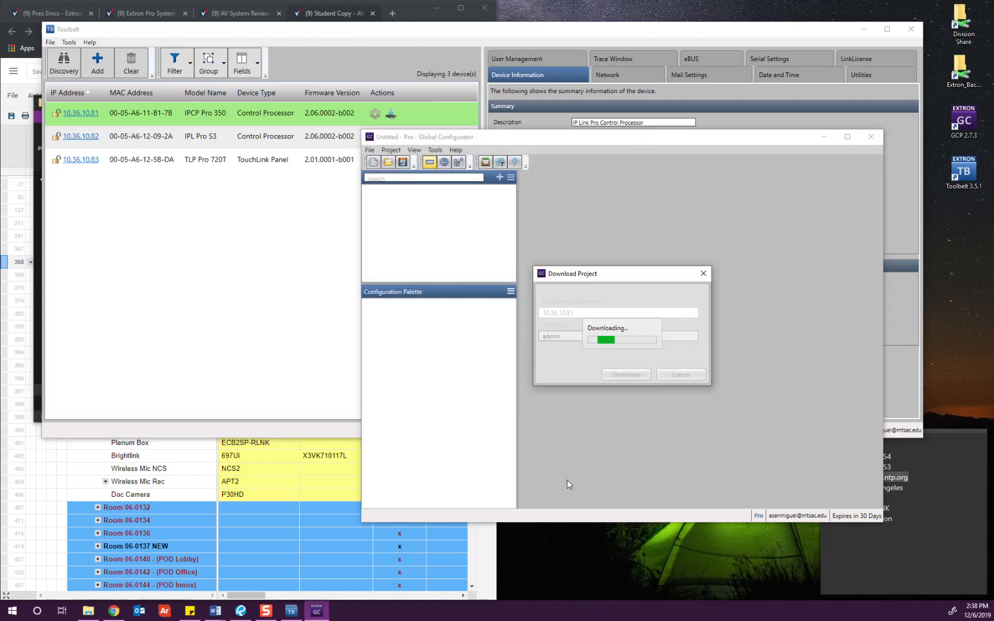
left_click(627, 36)
left_click(598, 296)
left_click_drag(597, 296, 570, 296)
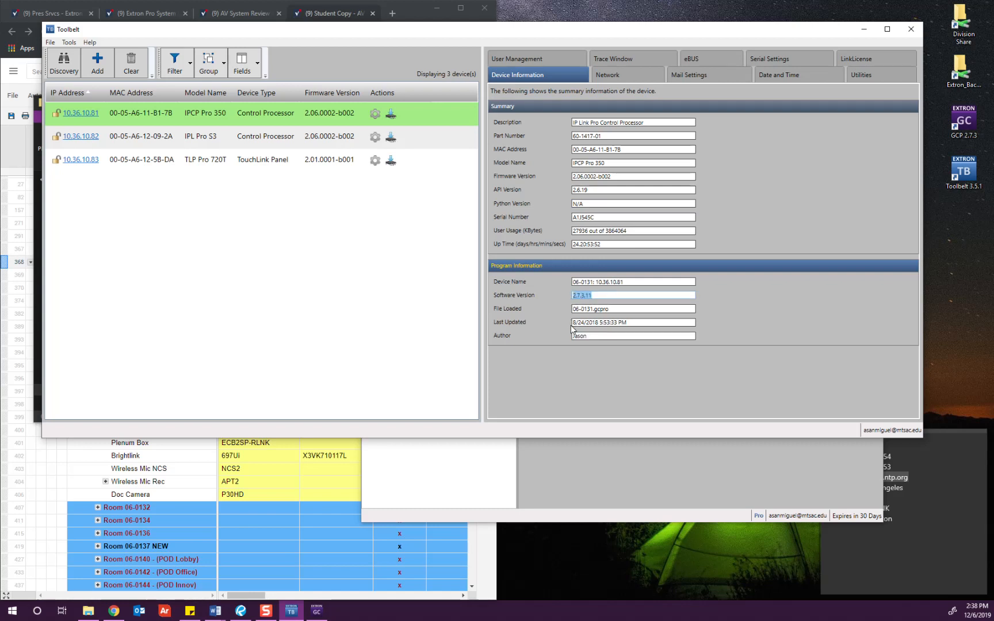
Start the project download from 10.36.10.81 and let it run
left_click(595, 452)
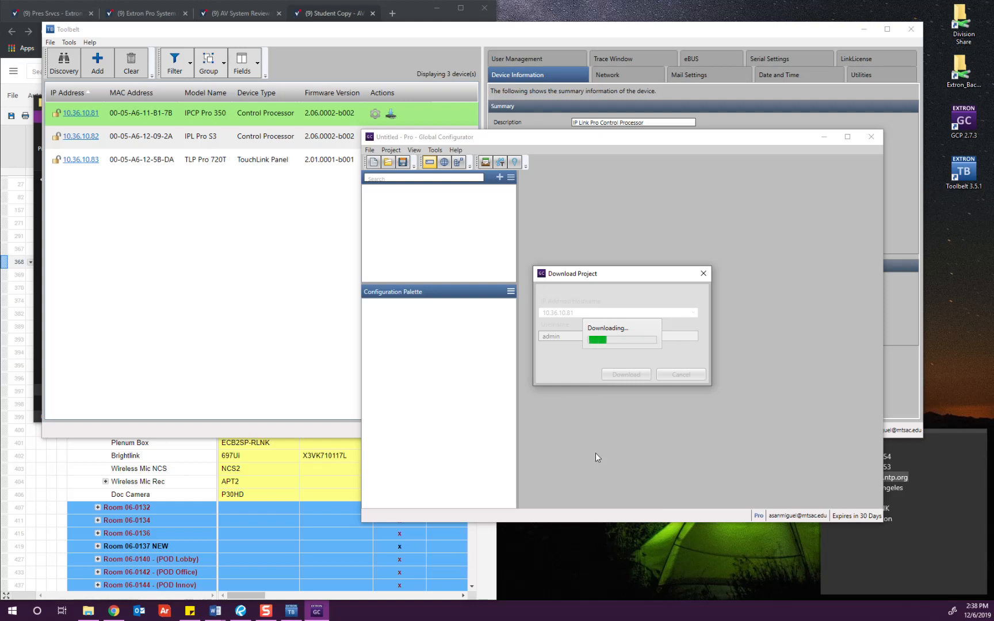
right_click(964, 121)
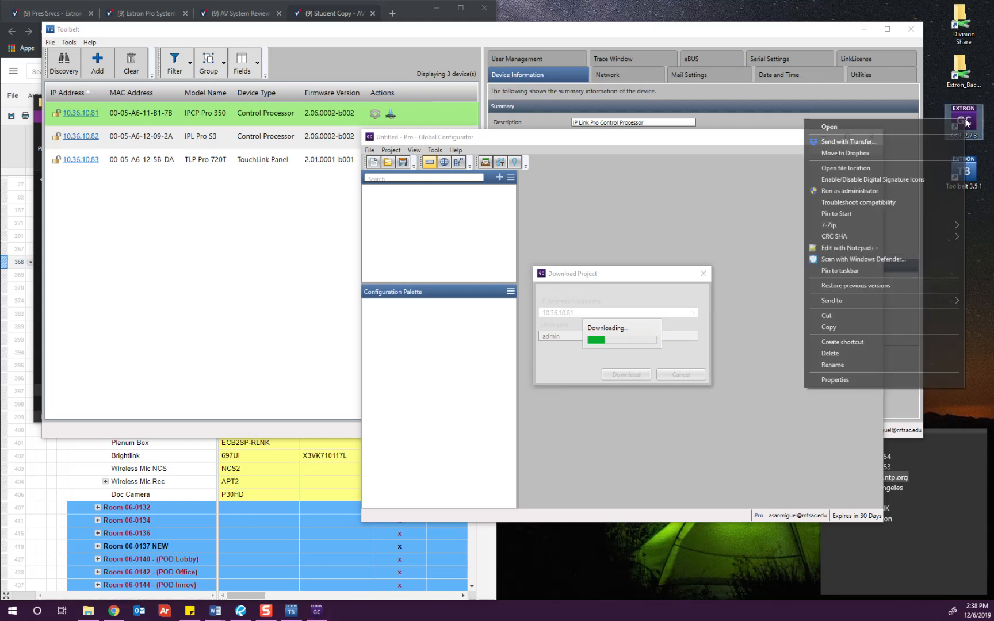
left_click(878, 379)
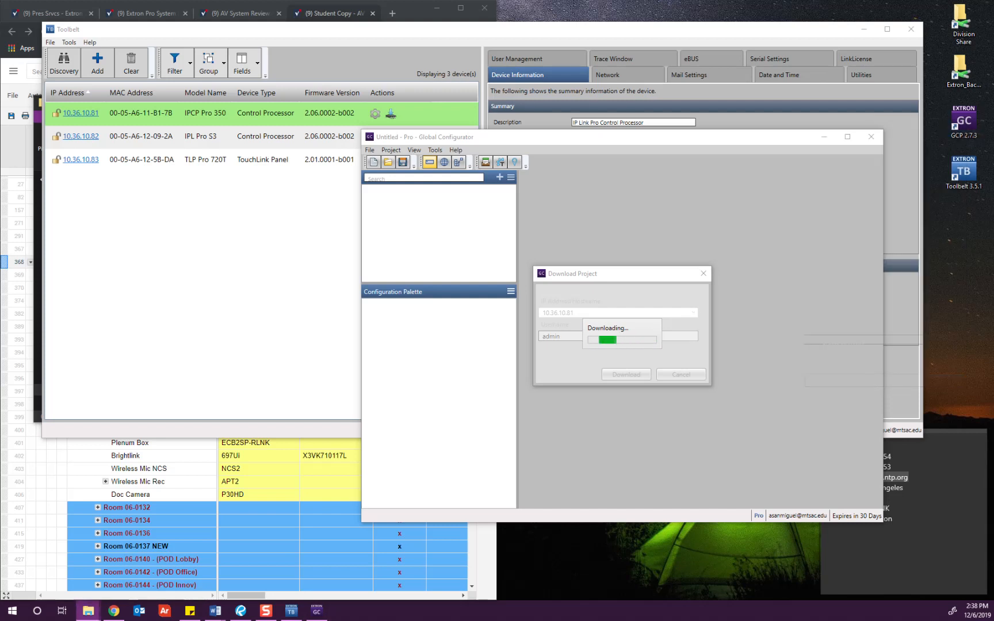
key("Escape")
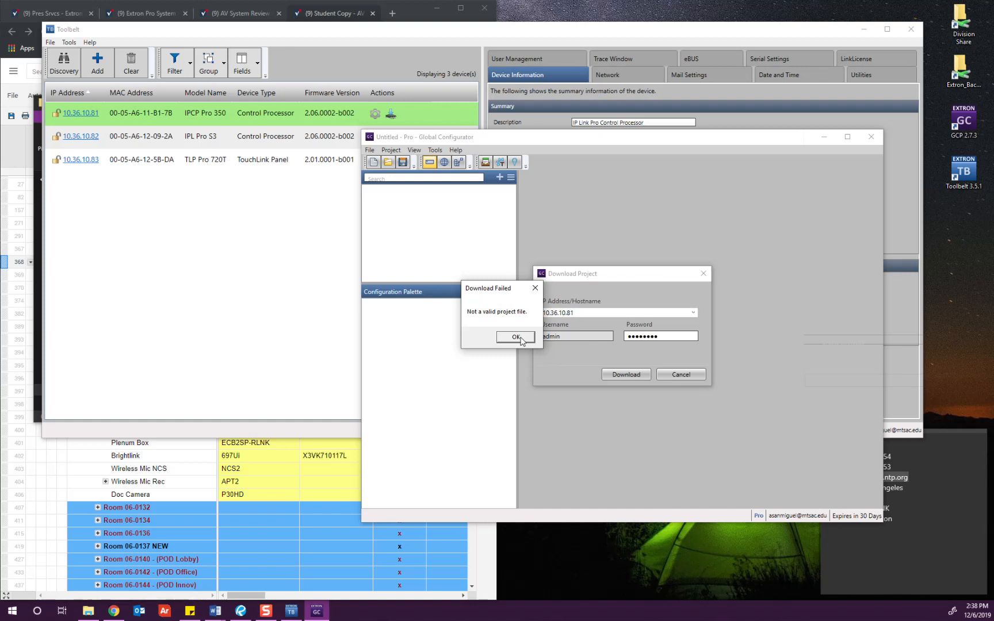
Abandon the failed download, close Global Configurator and Toolbelt, and return to the Extron Pro System List sheet
left_click(516, 338)
left_click(682, 375)
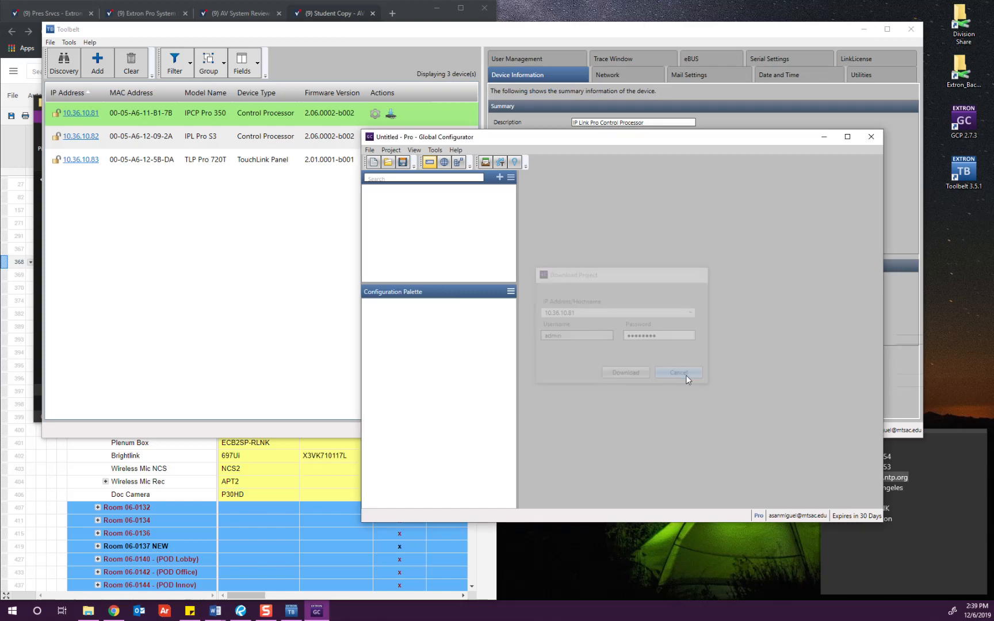
left_click(881, 139)
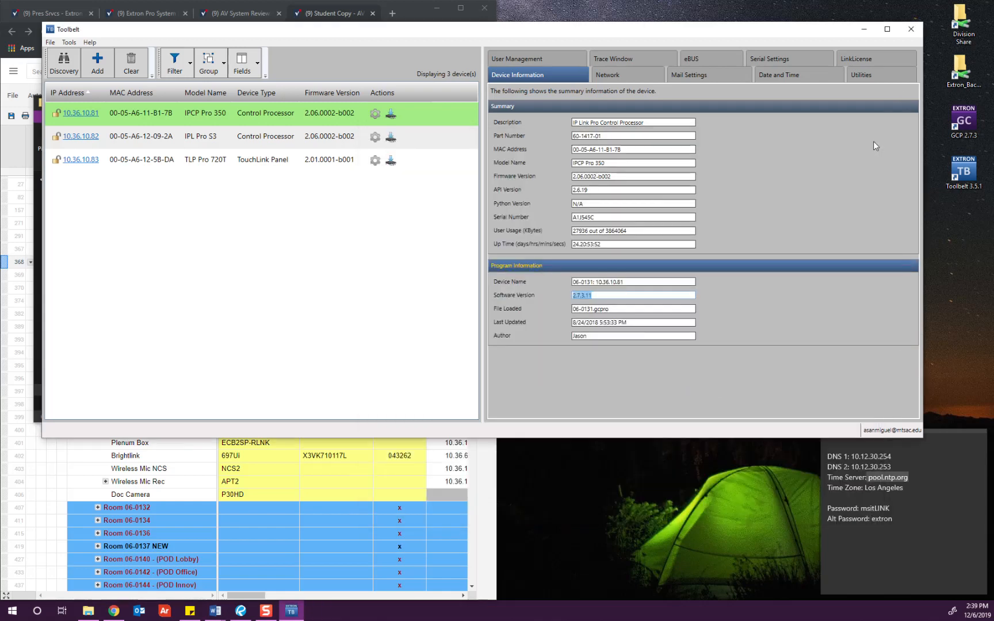
left_click(914, 27)
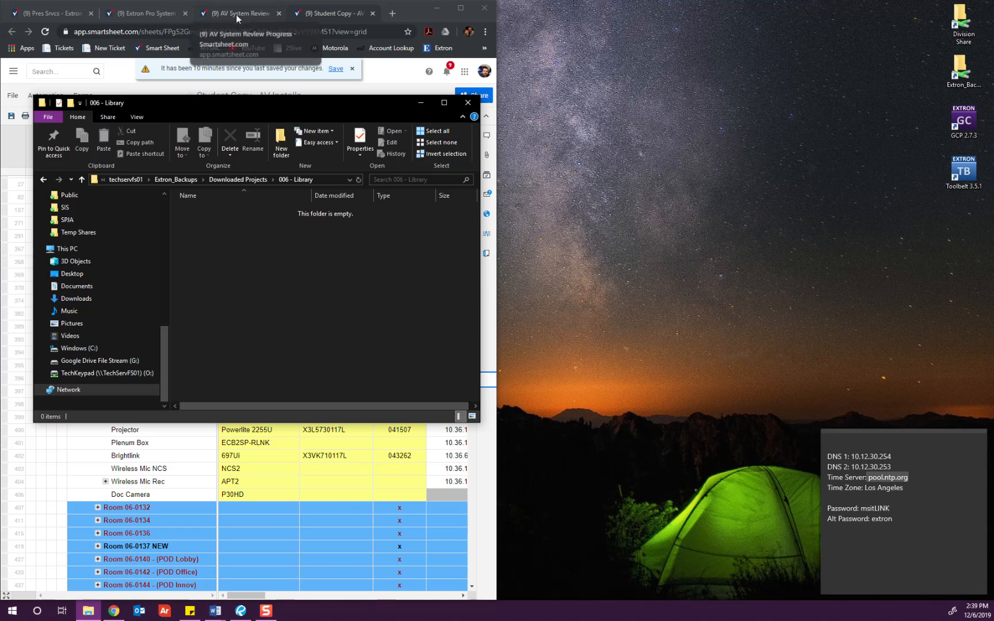
left_click(236, 15)
left_click(161, 15)
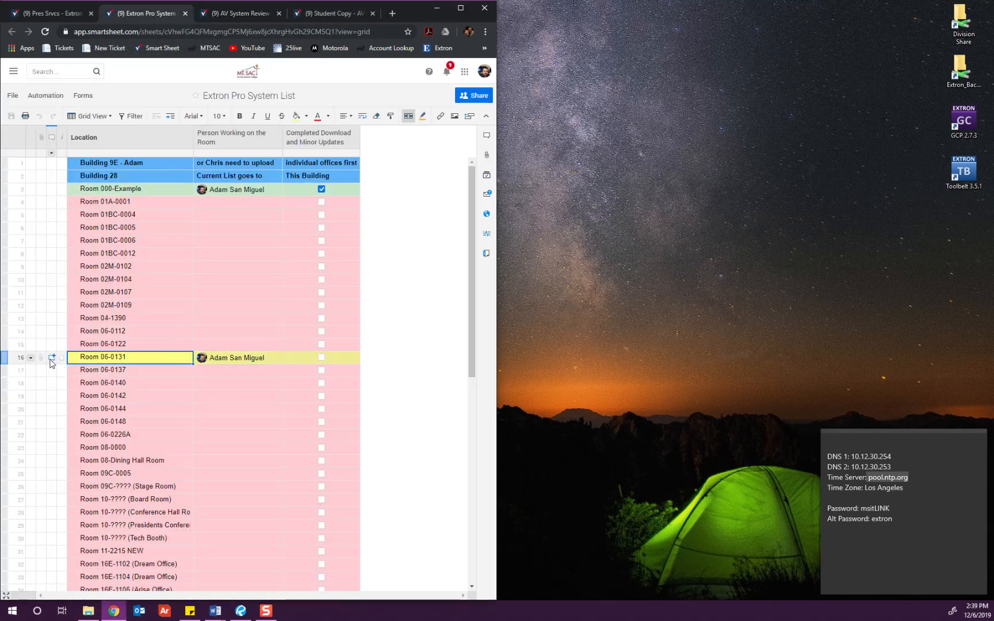
Draft a Room 06-0131 comment: 'Updated DNS and Time Server', 'Ran into download error', and the reassigned colleague's username
left_click(53, 358)
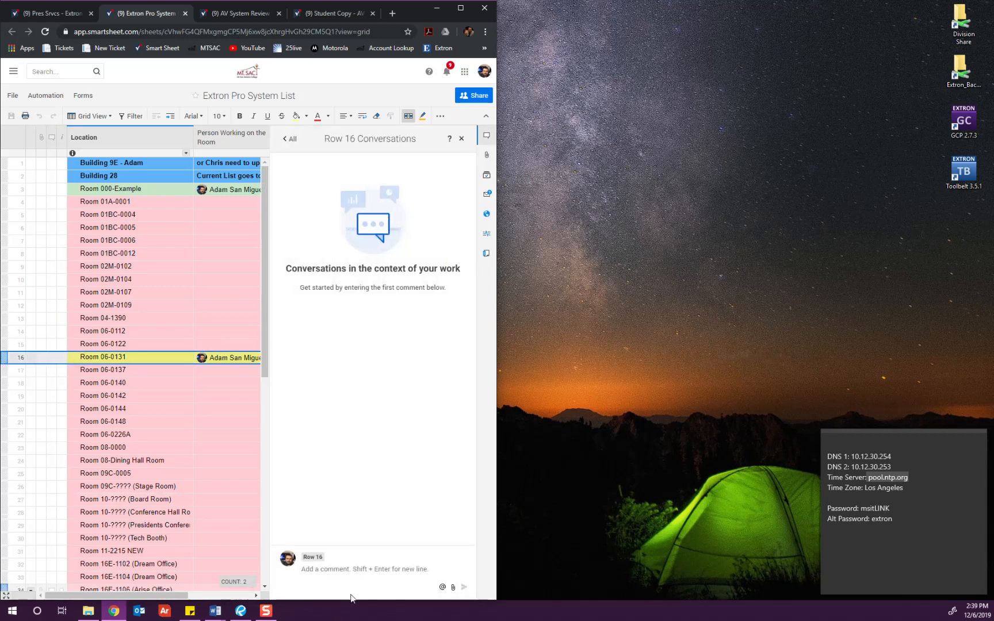
type("Updated DNS and Time")
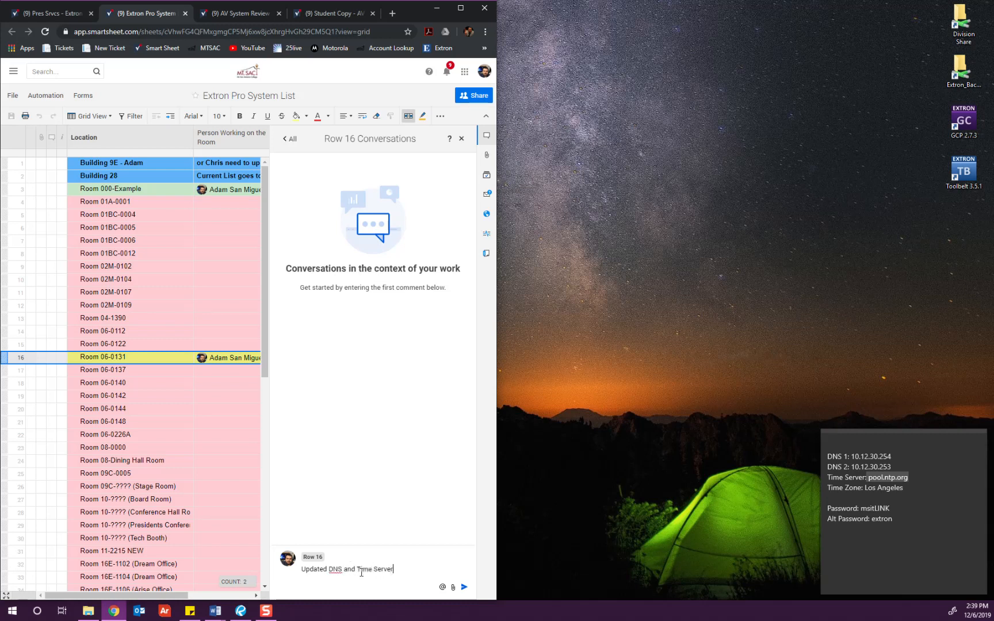
type(" Server")
key("shift+Return")
type("Ra")
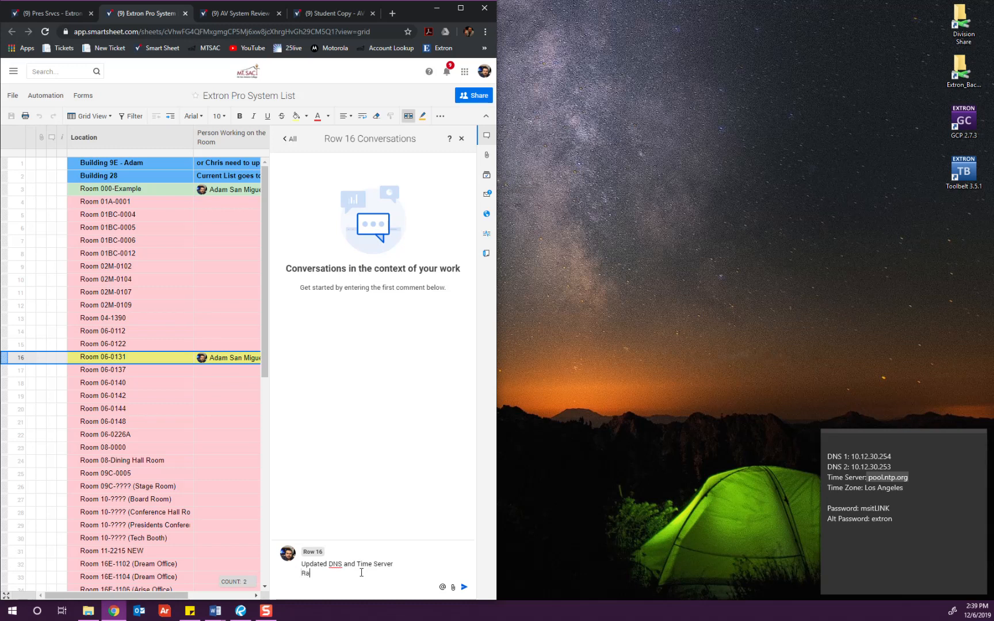
type("n into download error")
key("shift+Return")
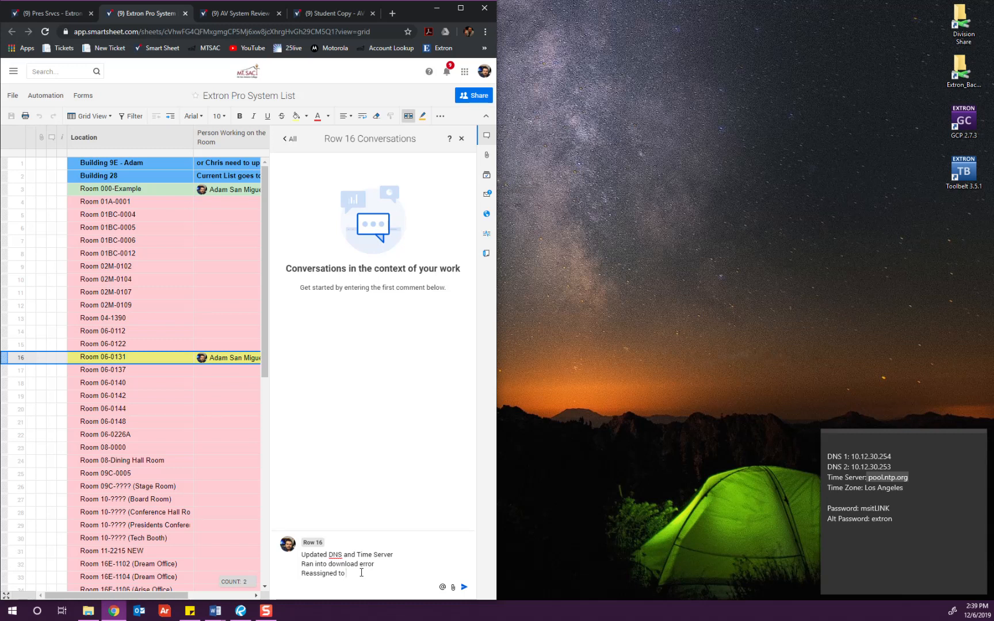
left_click(231, 359)
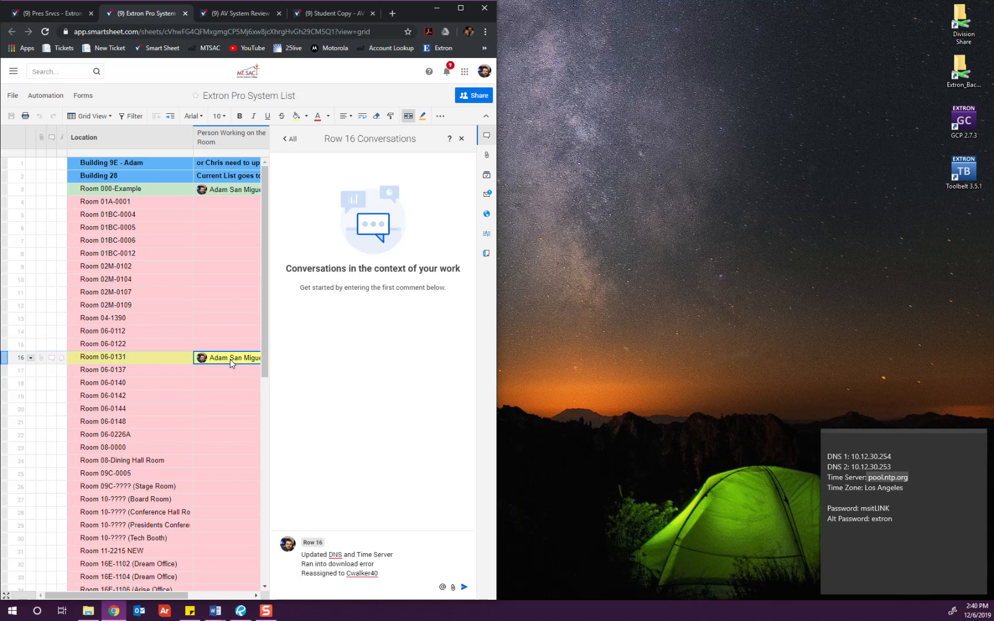
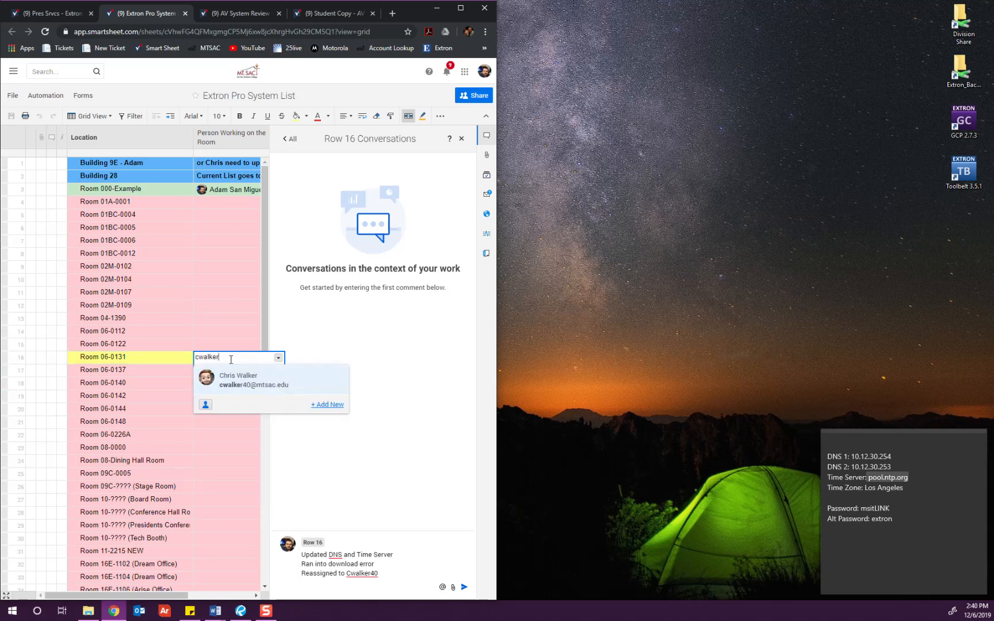
Reassign Room 06-0131 to the colleague and post the work-notes comment
key("Return")
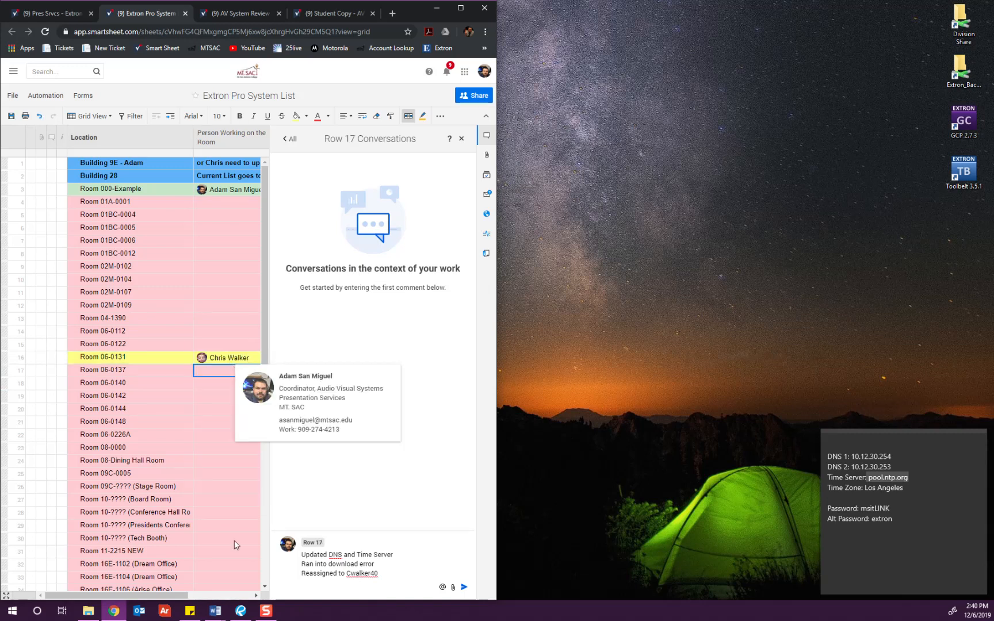
key("Return")
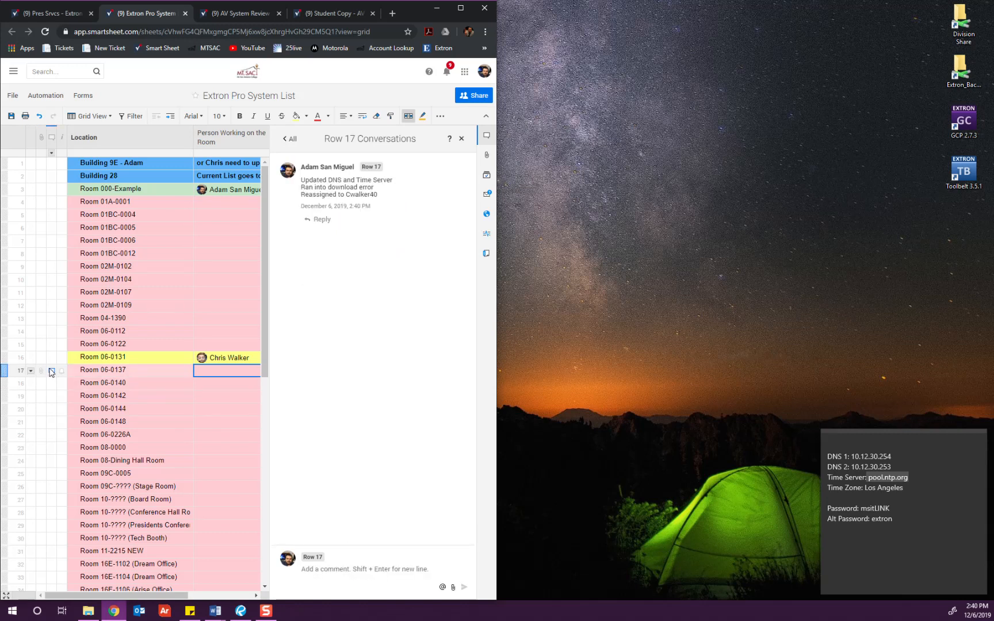
Move the misposted comment from Room 06-0137's row onto Room 06-0131's row
left_click_drag(379, 198, 302, 183)
key("ctrl+c")
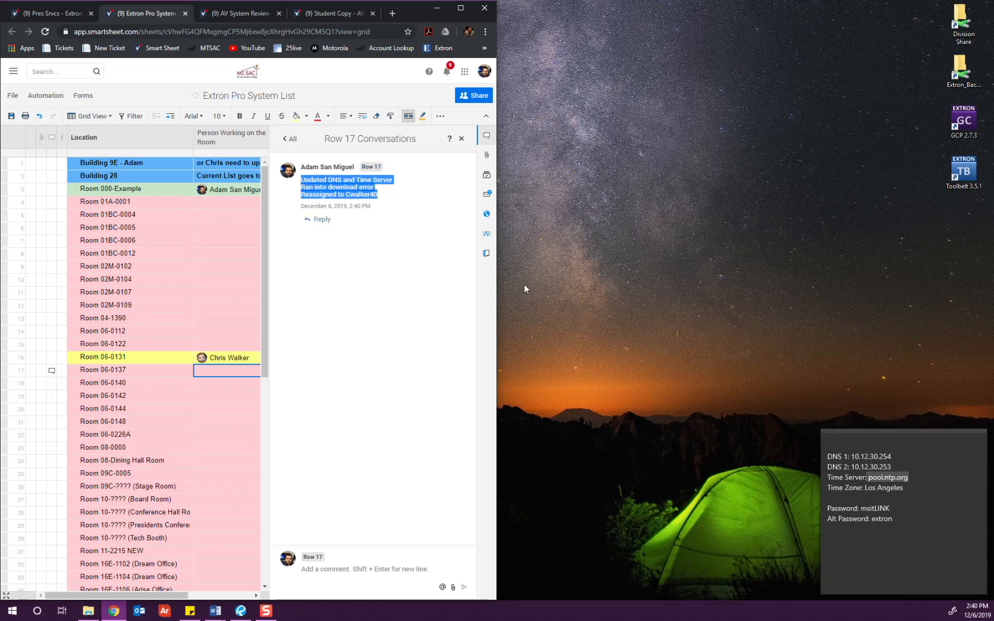
left_click(459, 167)
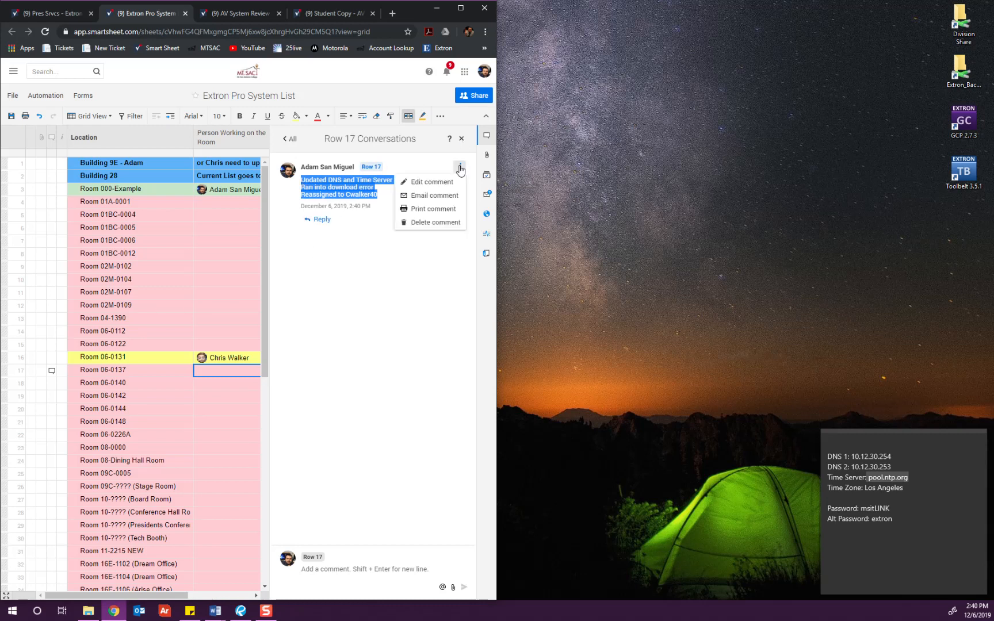
left_click(435, 222)
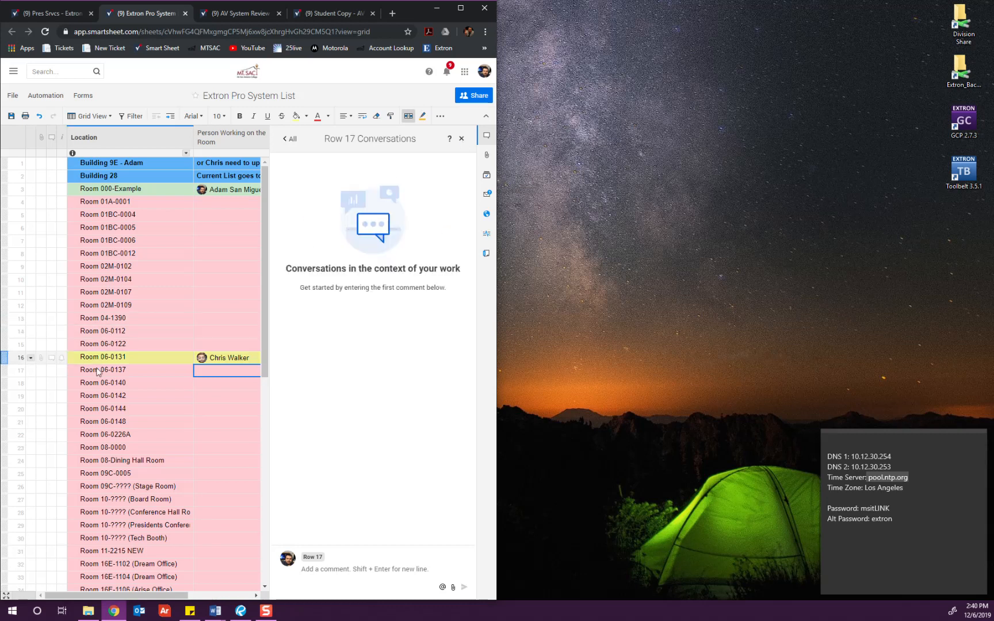
left_click(20, 357)
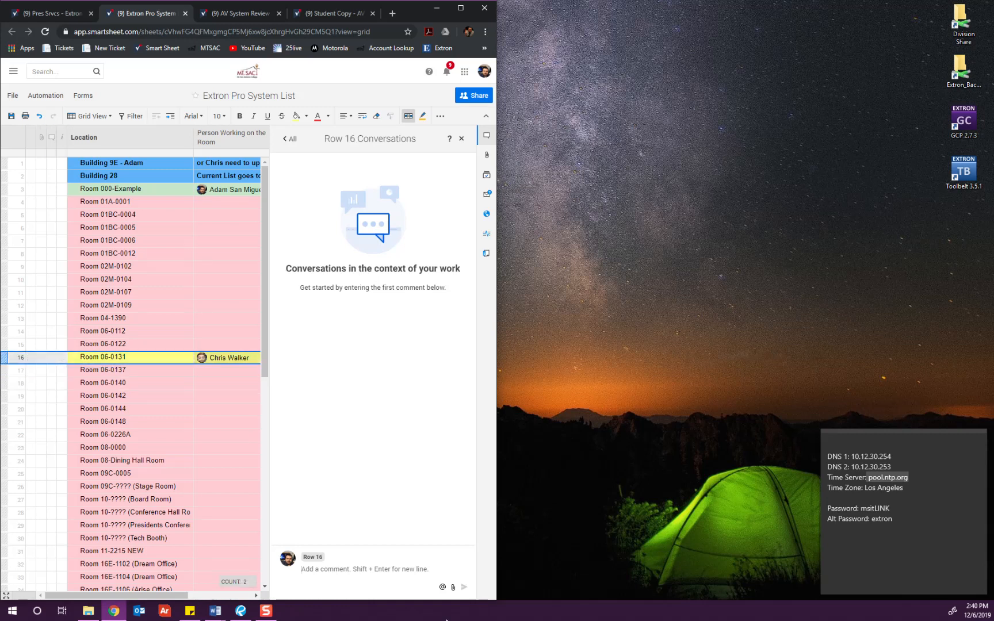
left_click(397, 569)
key("ctrl+v")
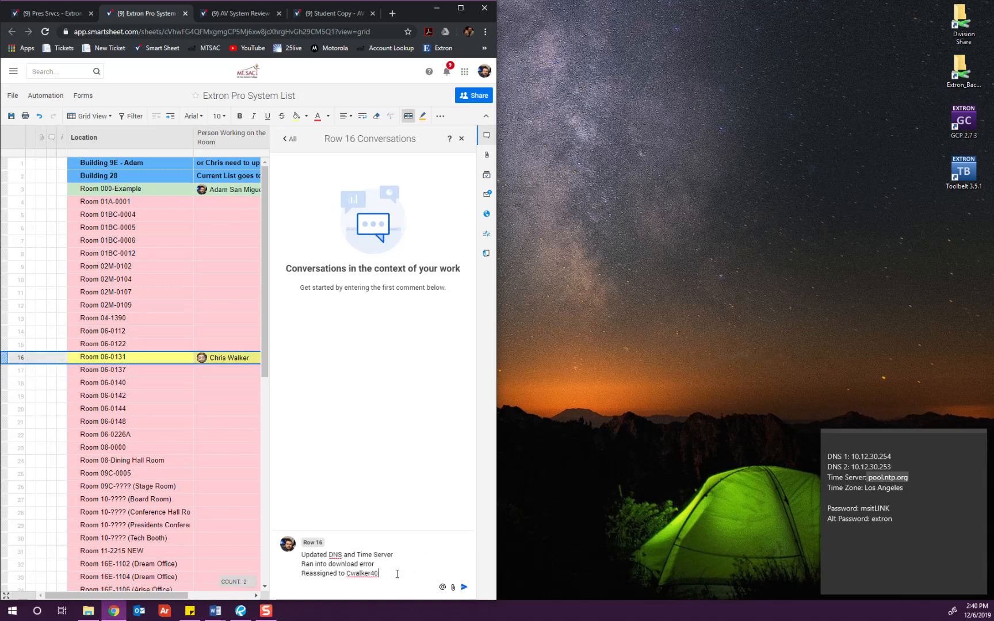
key("Return")
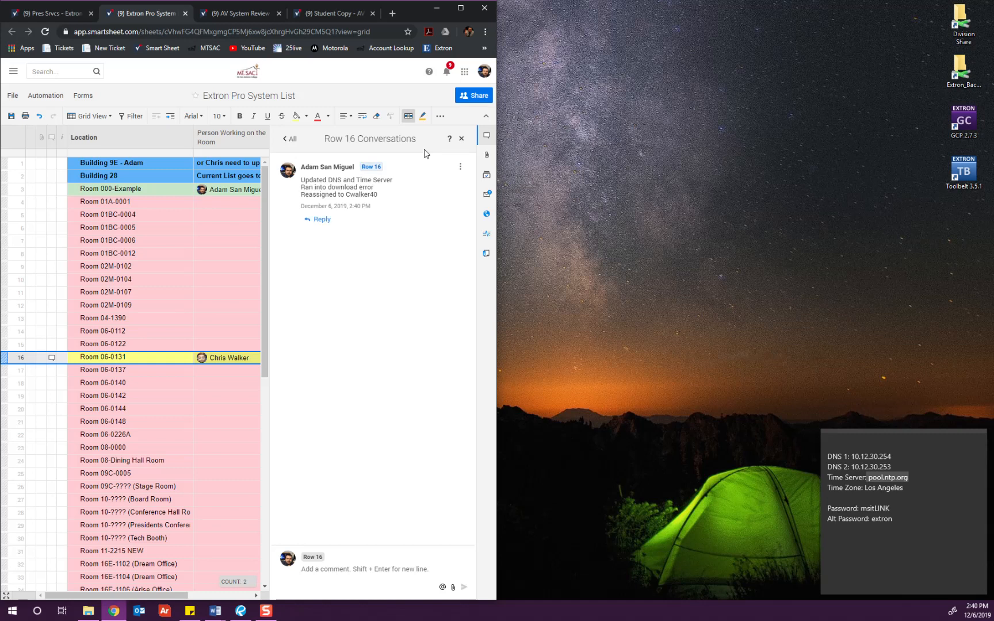
left_click(461, 138)
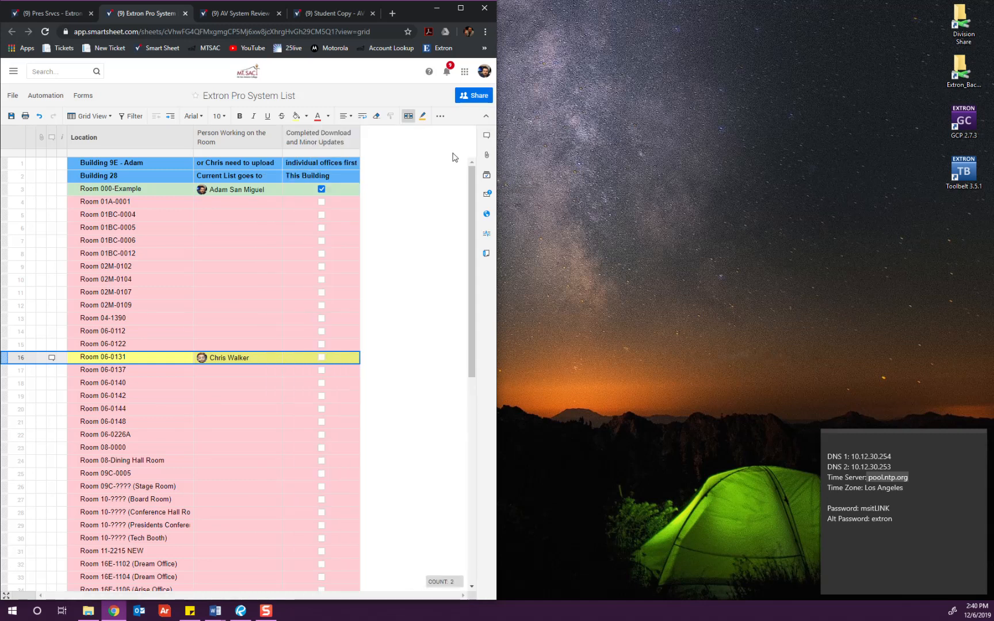
Assign a technician to Room 06-0137, then switch to the AV System Review Progress sheet
left_click(429, 361)
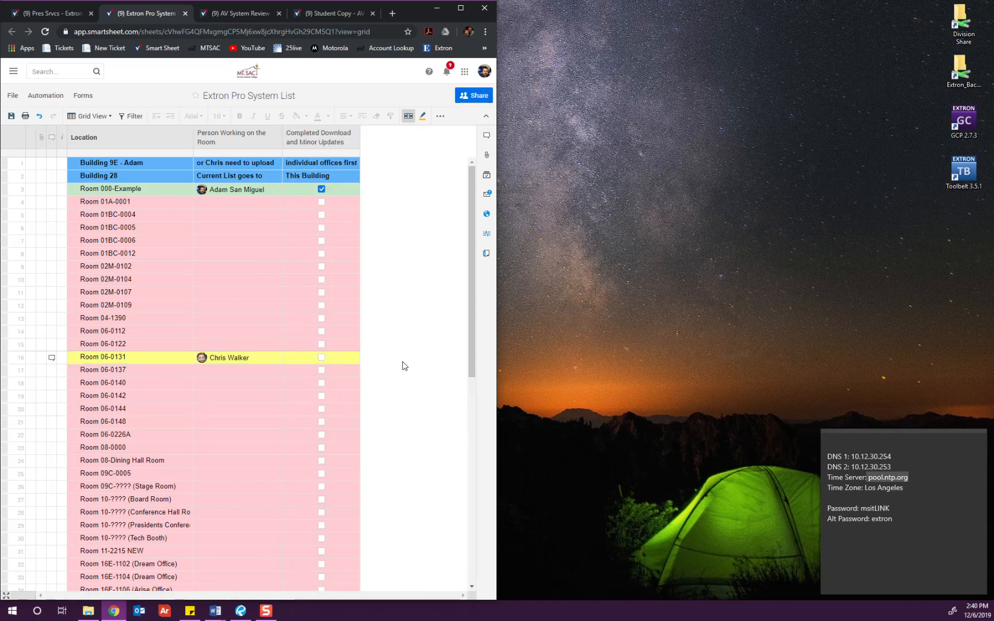
left_click(133, 375)
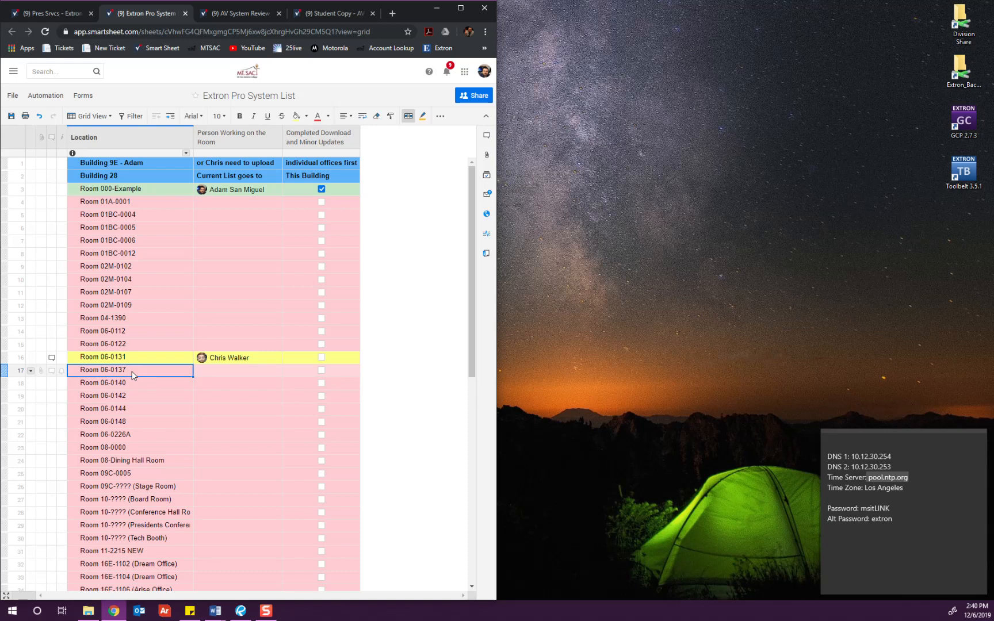
left_click(210, 375)
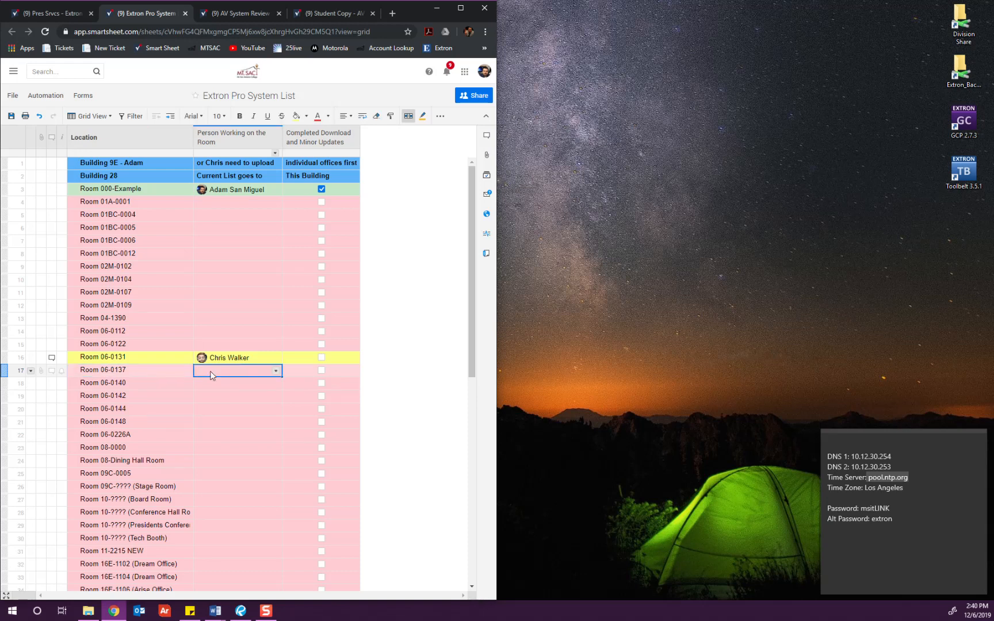
type("asan")
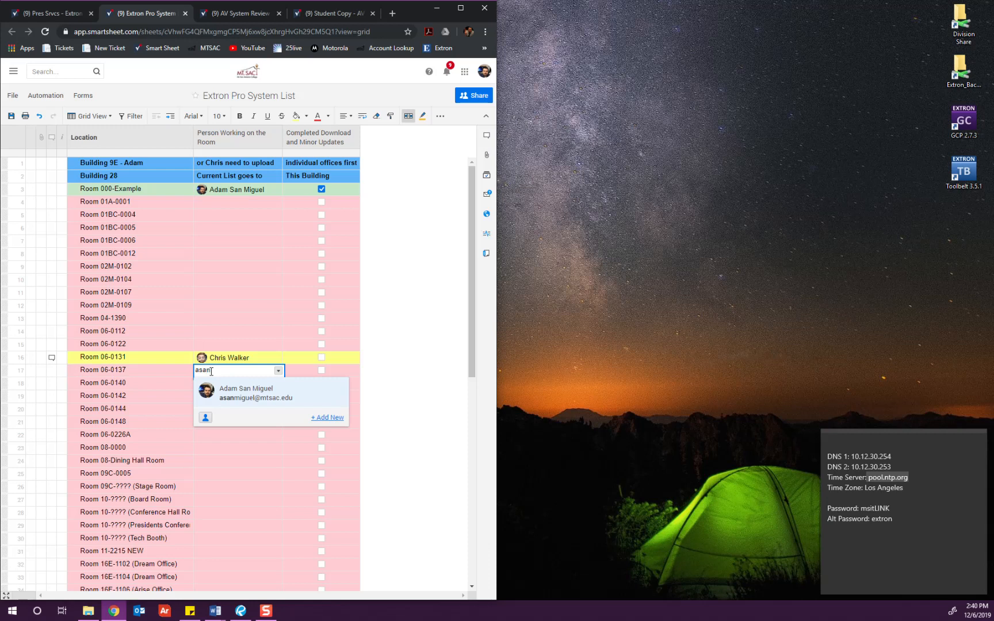
key("Return")
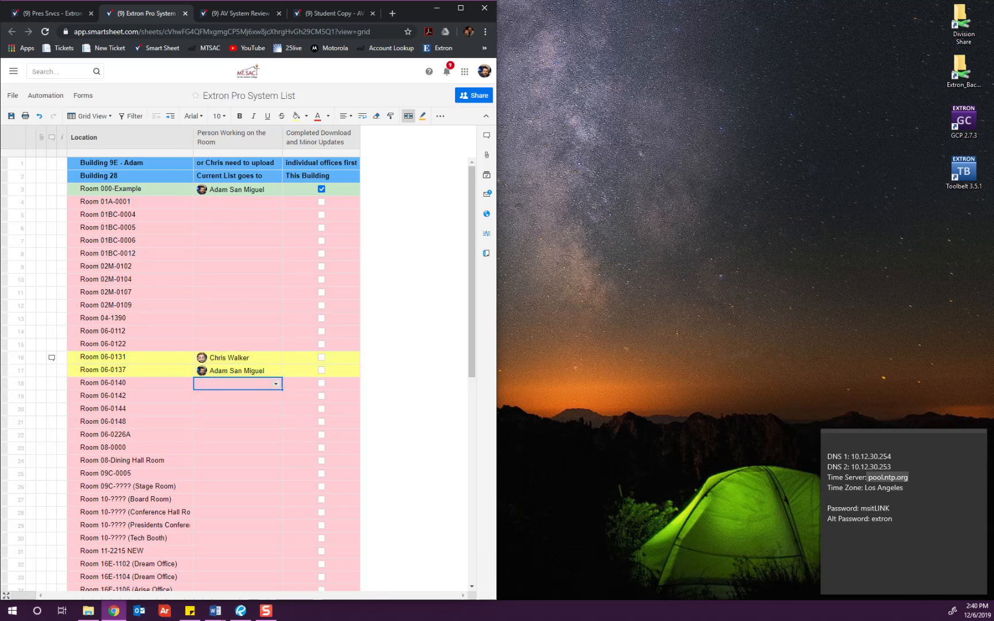
left_click(234, 15)
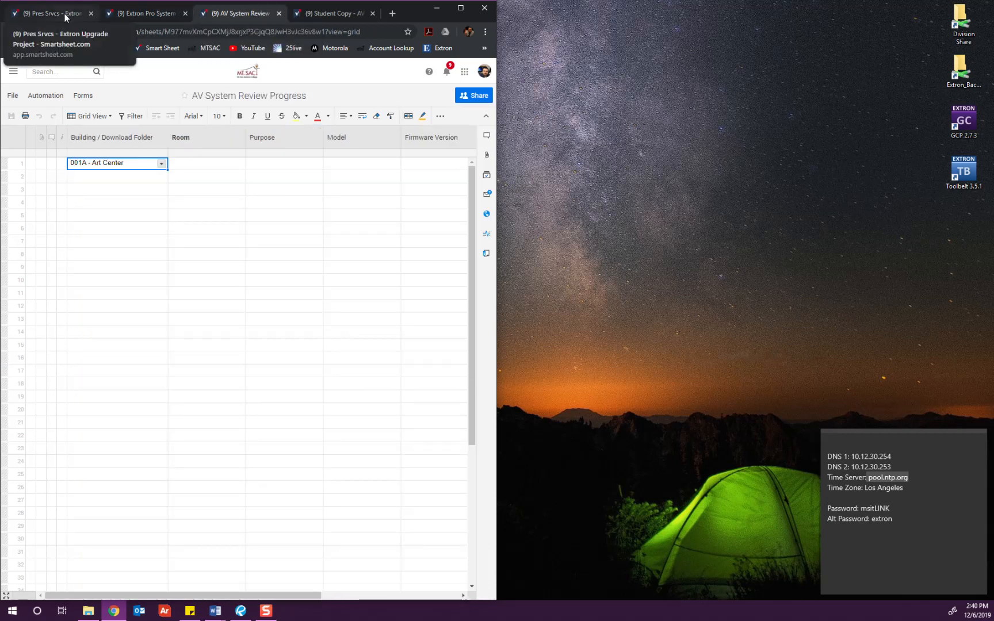
On the Student Copy - AV Installs sheet, collapse Room 06-0131 NEW and expand Room 06-0137 NEW
left_click(336, 14)
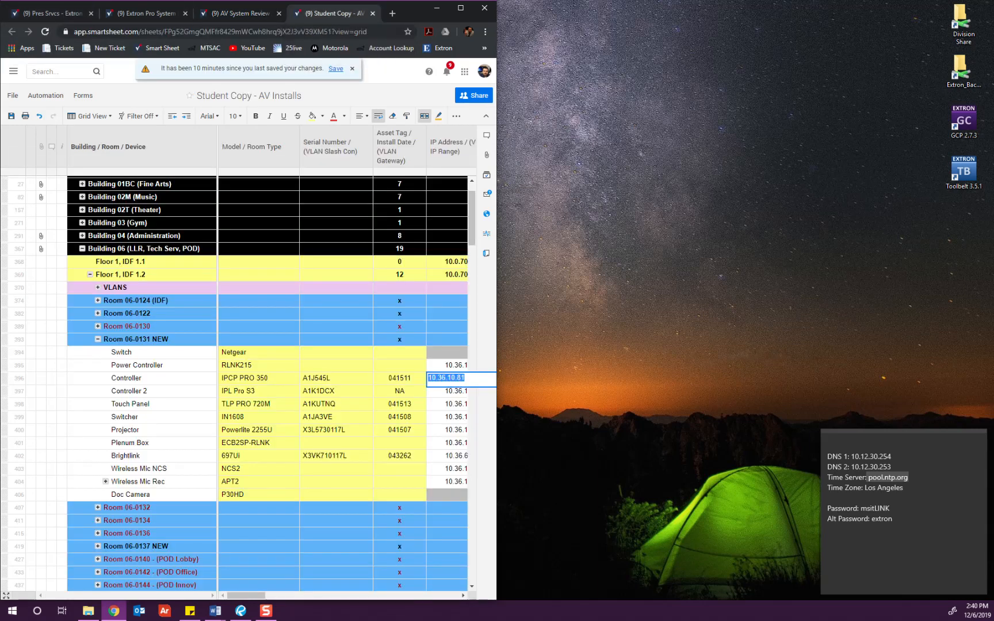
left_click(97, 339)
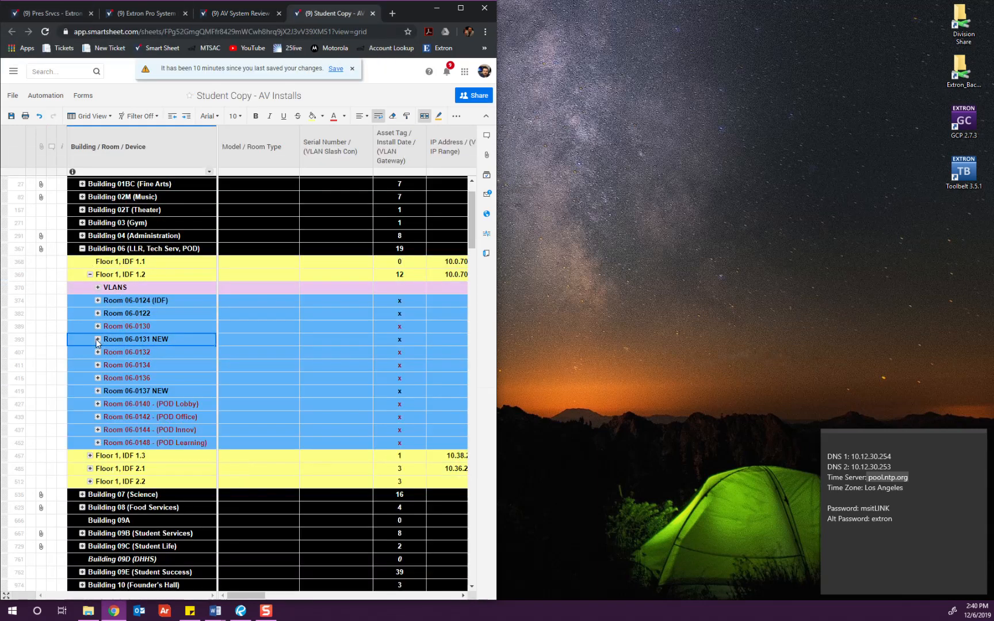
left_click(98, 391)
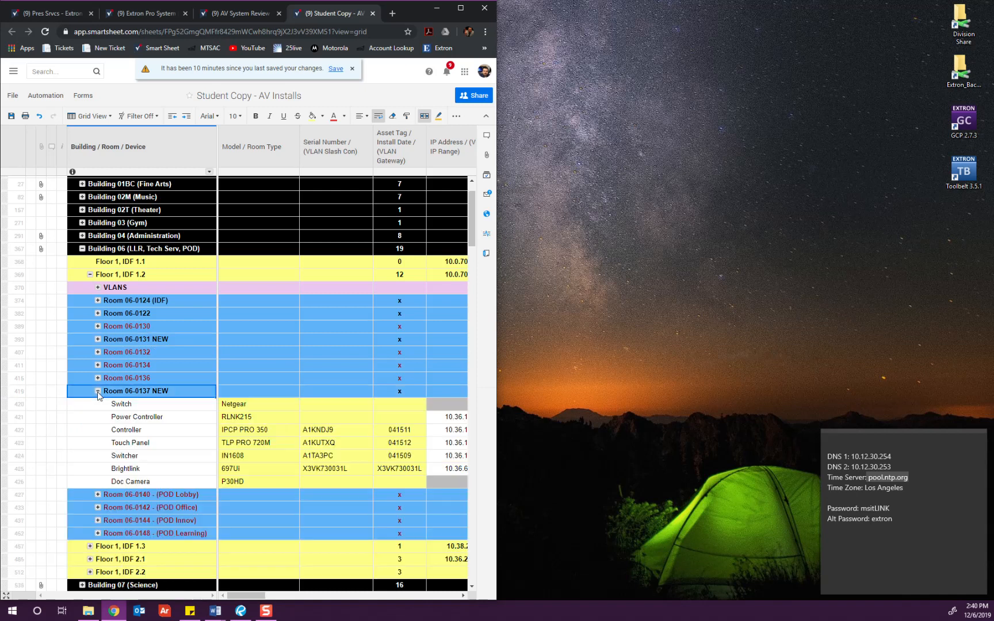
left_click(185, 433)
left_click_drag(185, 433, 459, 441)
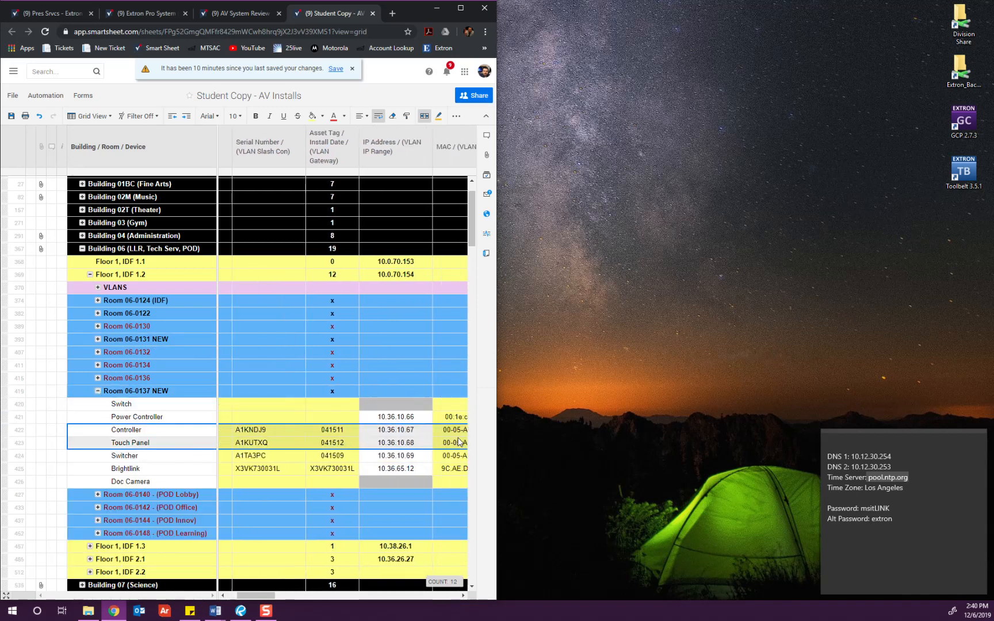
left_click(395, 442)
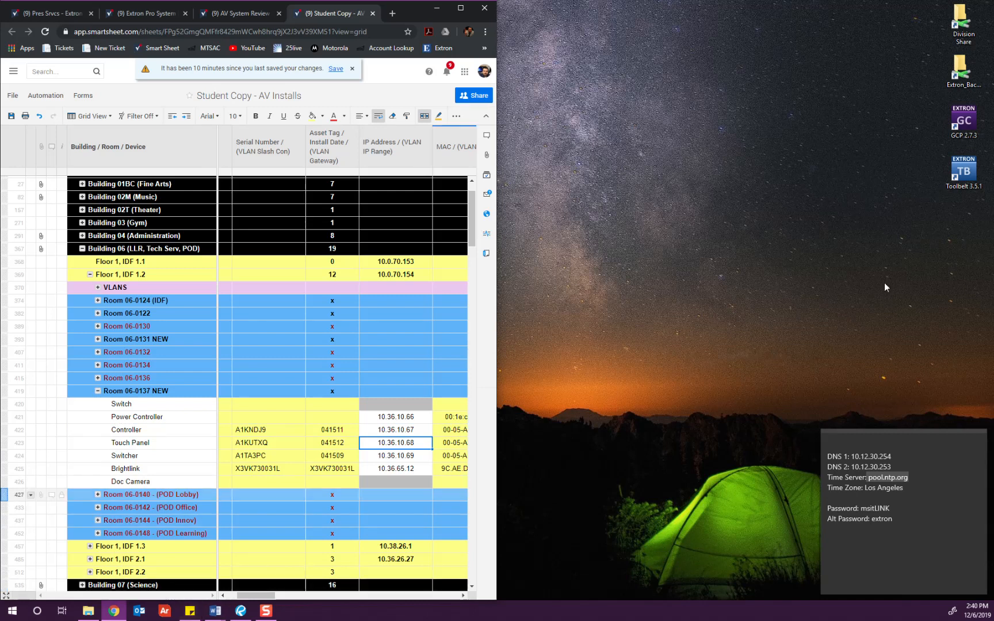
Launch Toolbelt and copy the controller IP 10.36.10.67 from the sheet
double_click(957, 179)
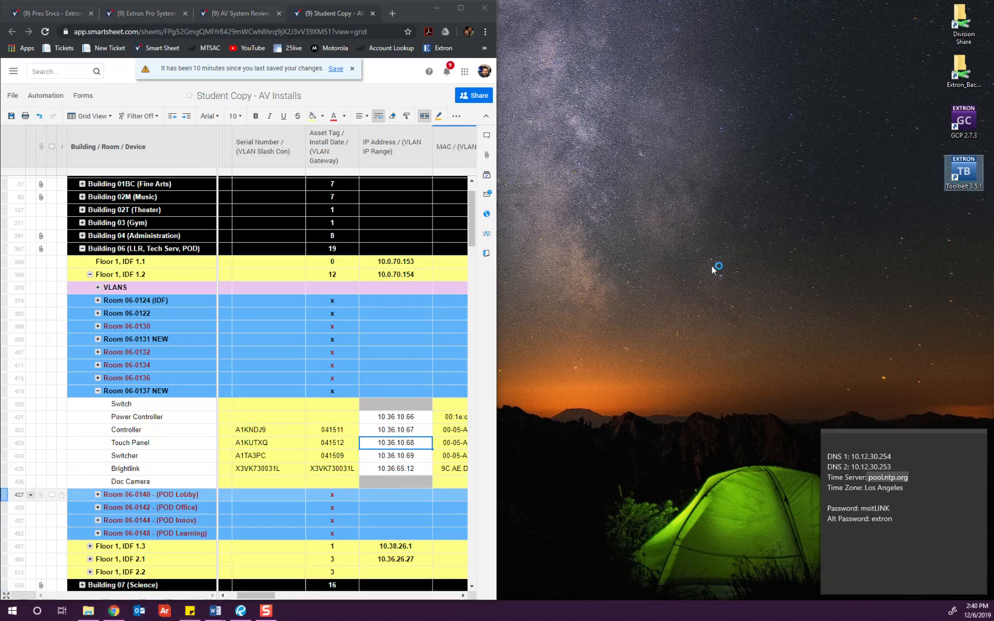
double_click(415, 430)
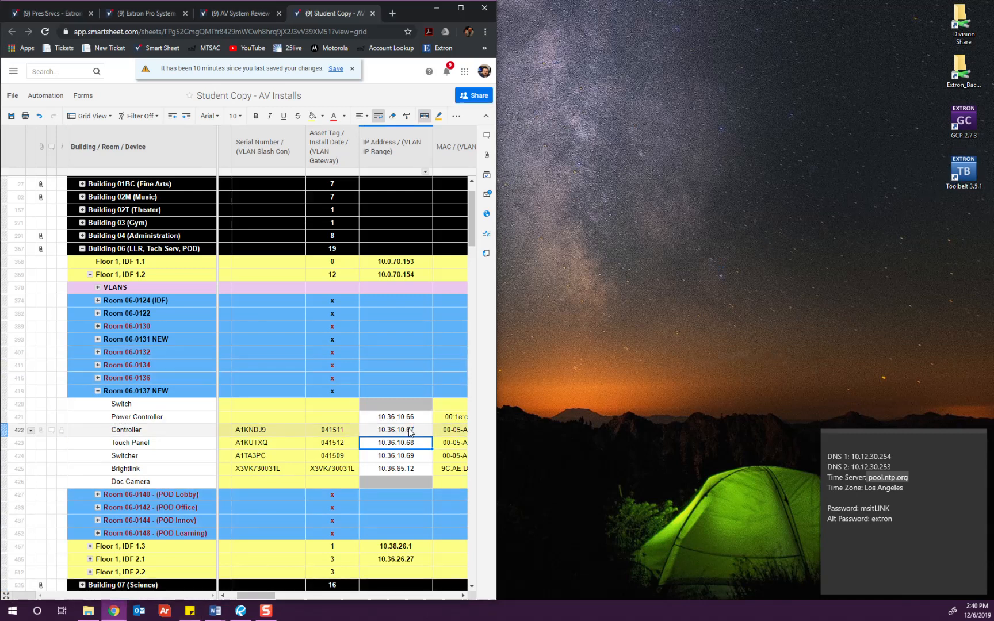
left_click_drag(414, 430, 347, 429)
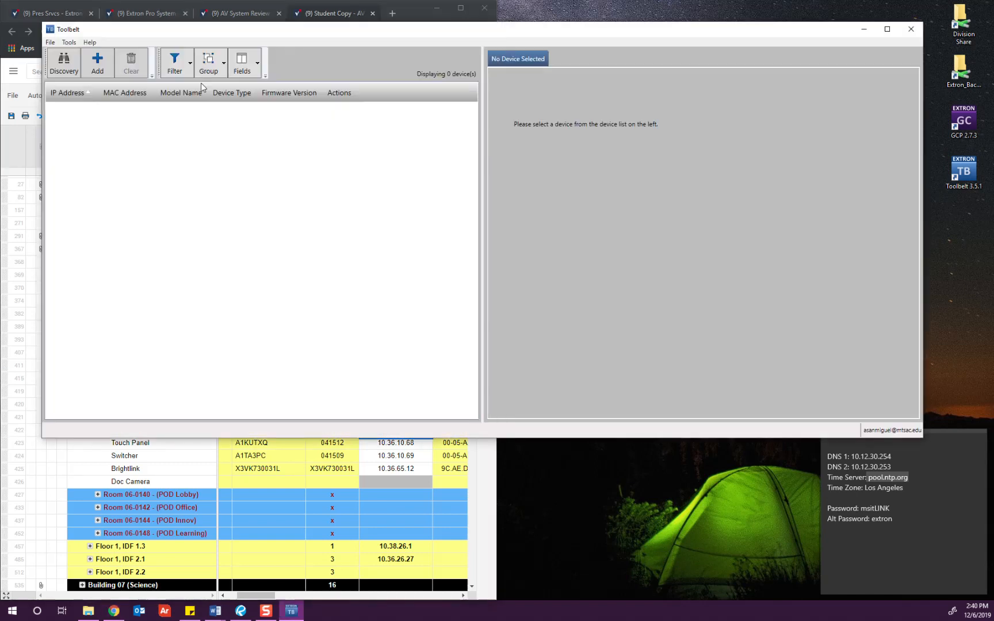
Add the controller at 10.36.10.67 to Toolbelt with the device password
left_click(99, 64)
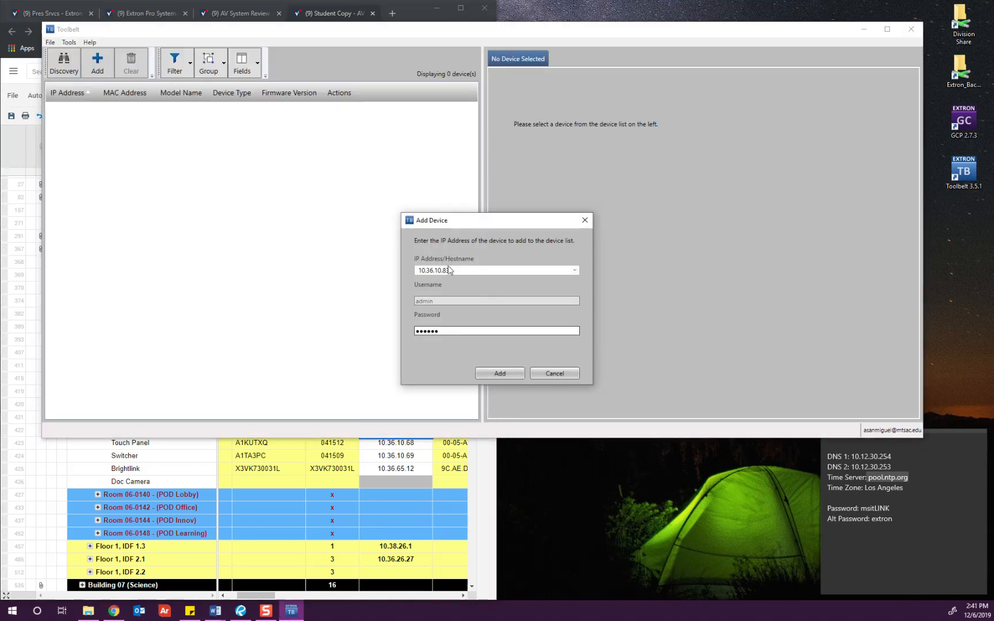
left_click_drag(450, 271, 371, 268)
key("Tab")
key("BackSpace")
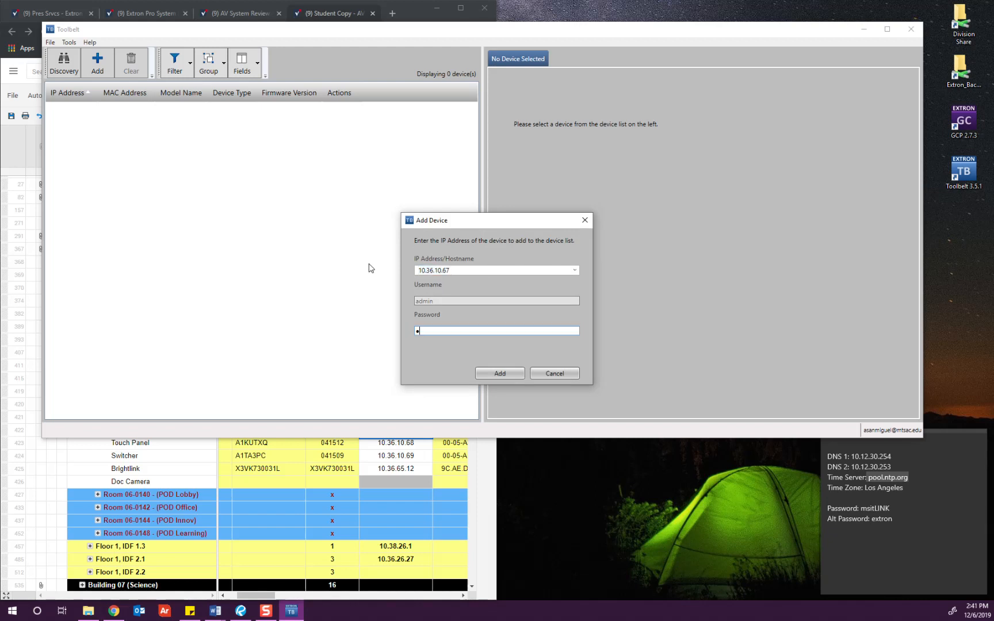
key("Return")
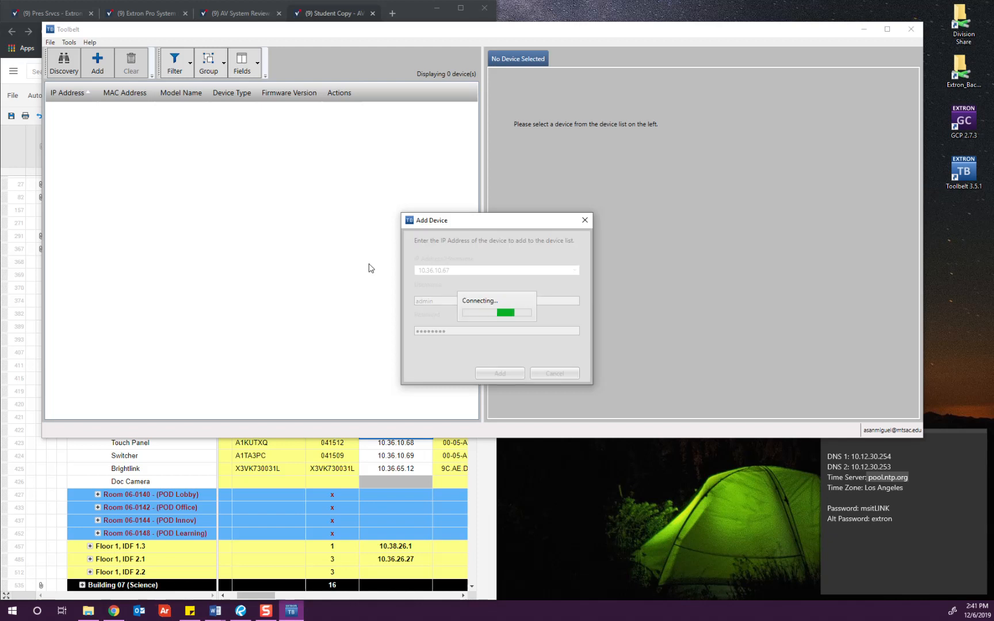
Add the touch panel at 10.36.10.68 to Toolbelt, then move Toolbelt aside to reveal the sheet
left_click(97, 72)
key("End")
key("BackSpace")
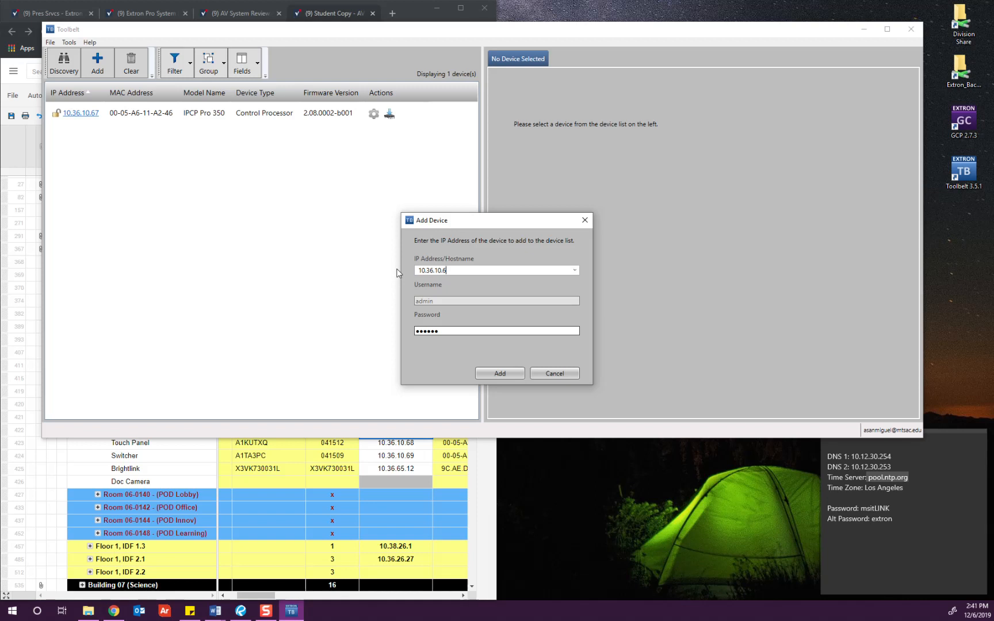
key("Tab")
key("BackSpace")
key("BackSpace")
key("BackSpace")
key("Return")
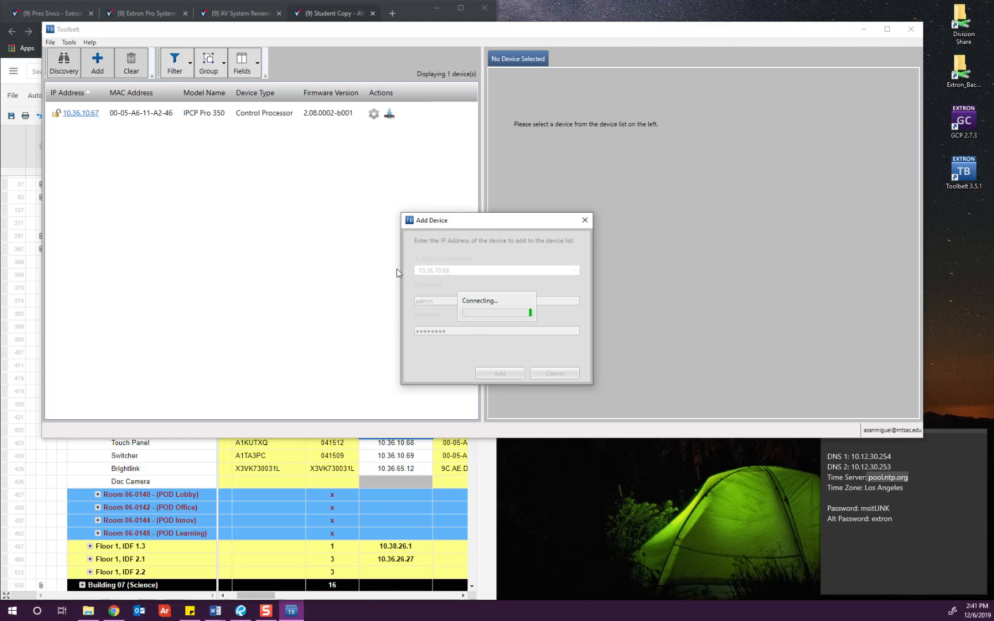
left_click_drag(268, 31, 762, 69)
left_click(239, 434)
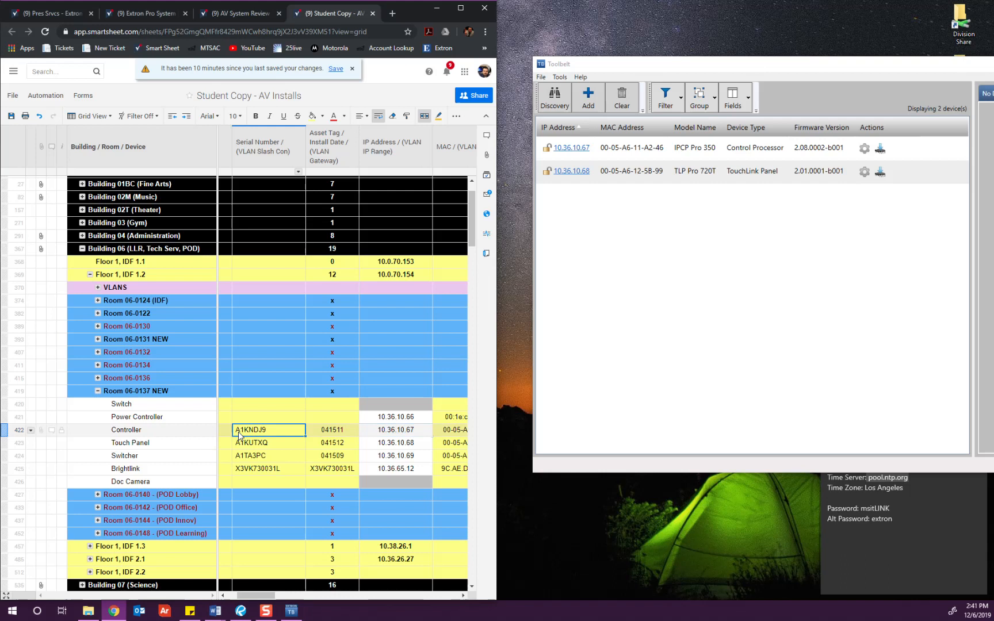
Correct the touch panel's model in the sheet to TLP PRO 720T
key("Left")
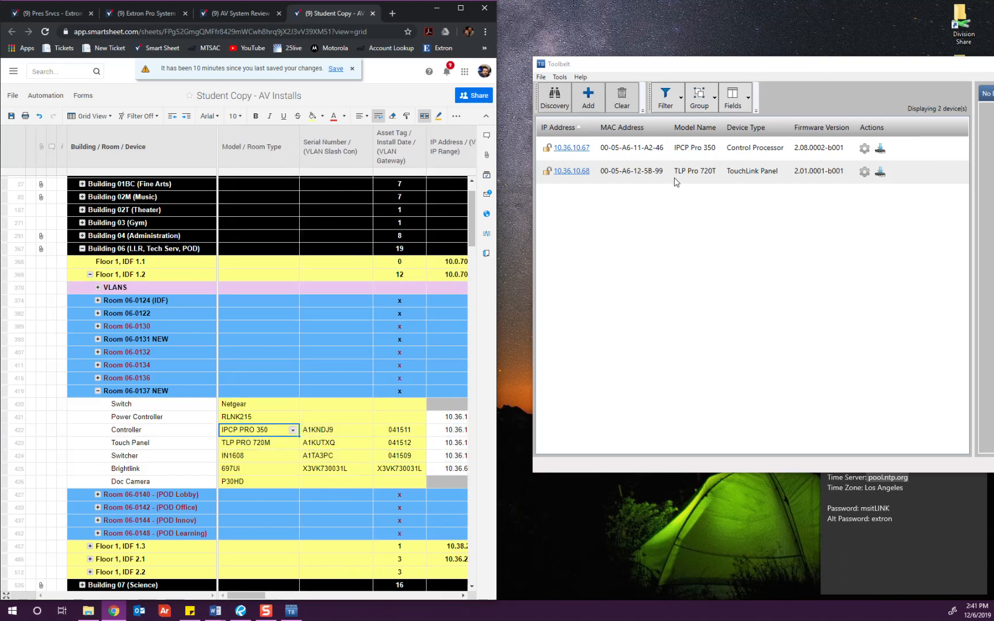
left_click(267, 443)
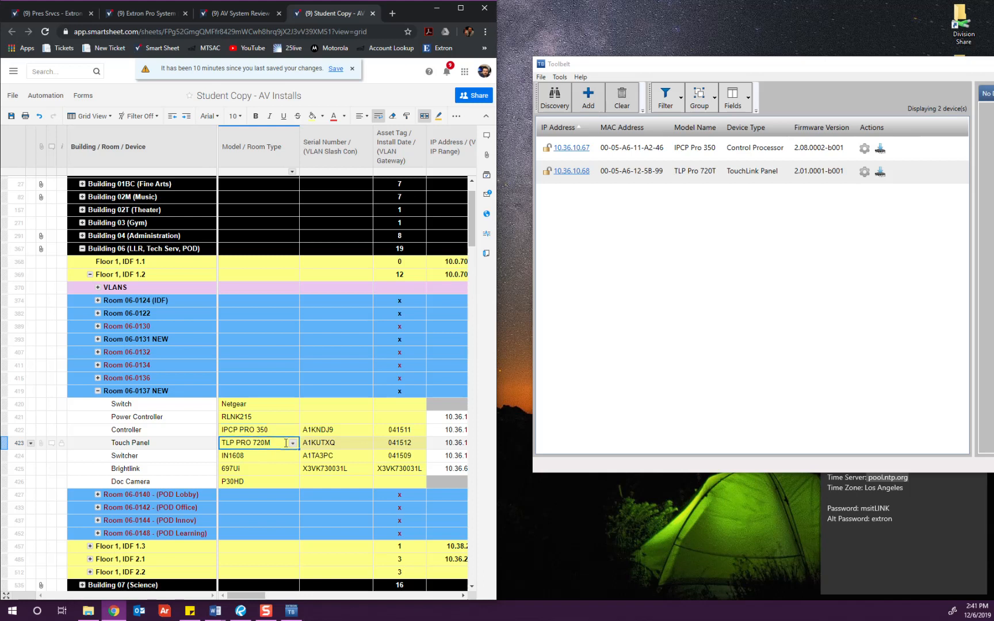
left_click(285, 443)
key("BackSpace")
type("T")
key("Return")
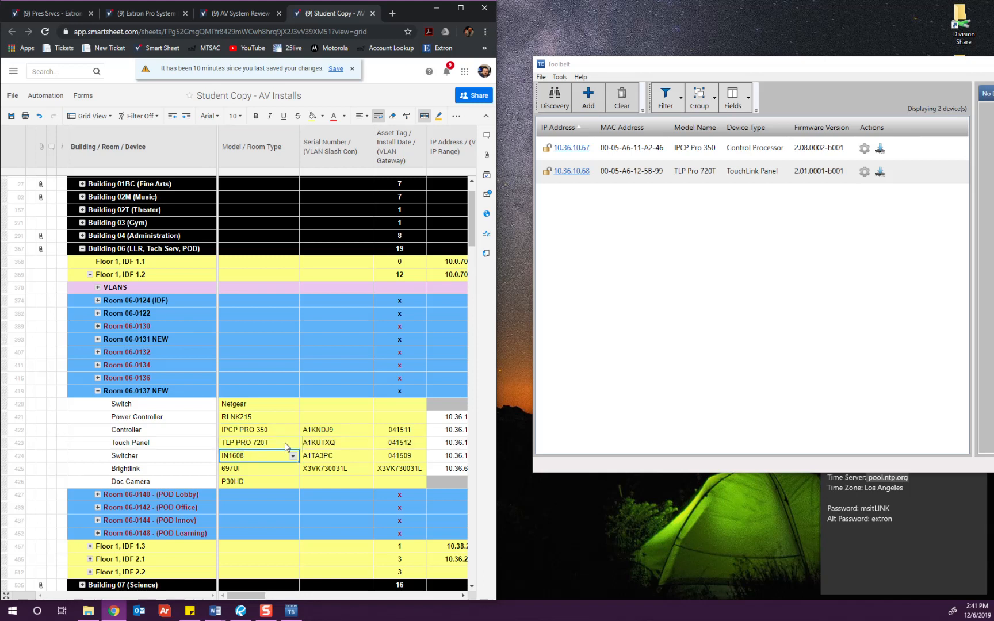
In Toolbelt, review the IPCP Pro 350's DNS and date/time settings, then open the touch panel
left_click_drag(912, 69, 425, 49)
left_click(379, 128)
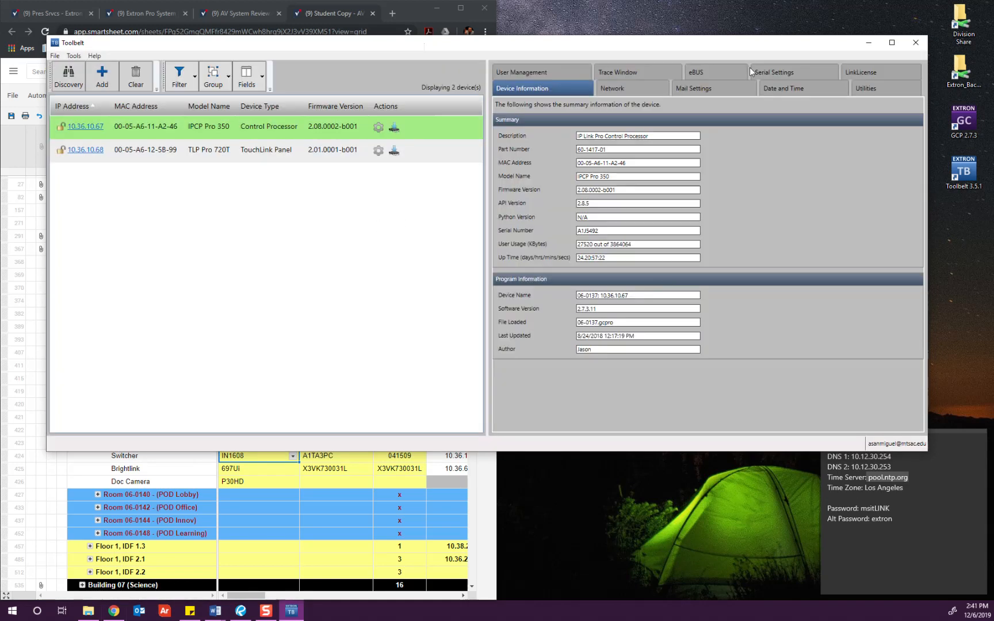
left_click(615, 93)
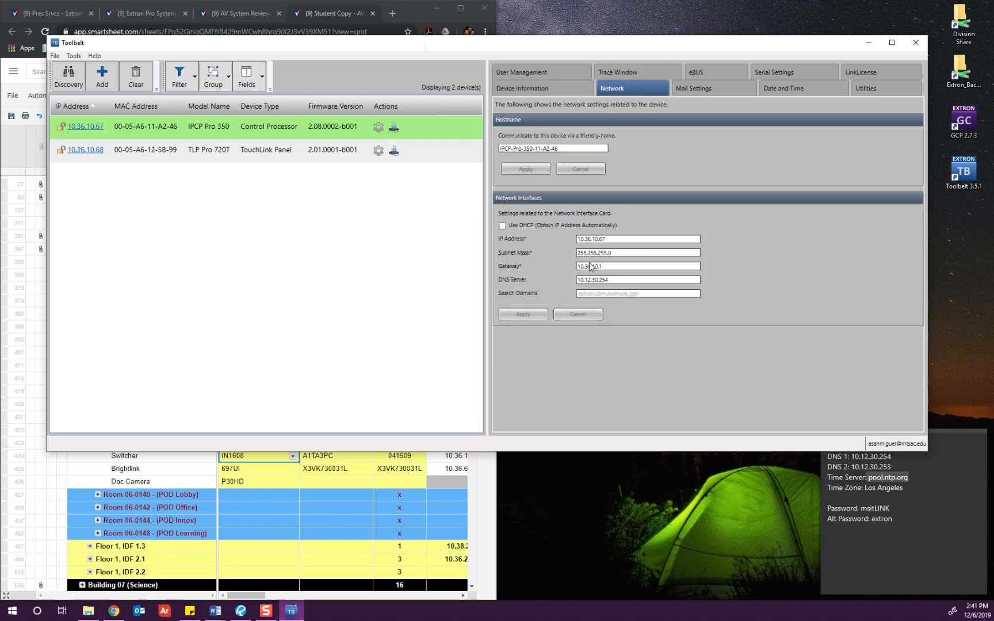
left_click_drag(609, 281, 564, 280)
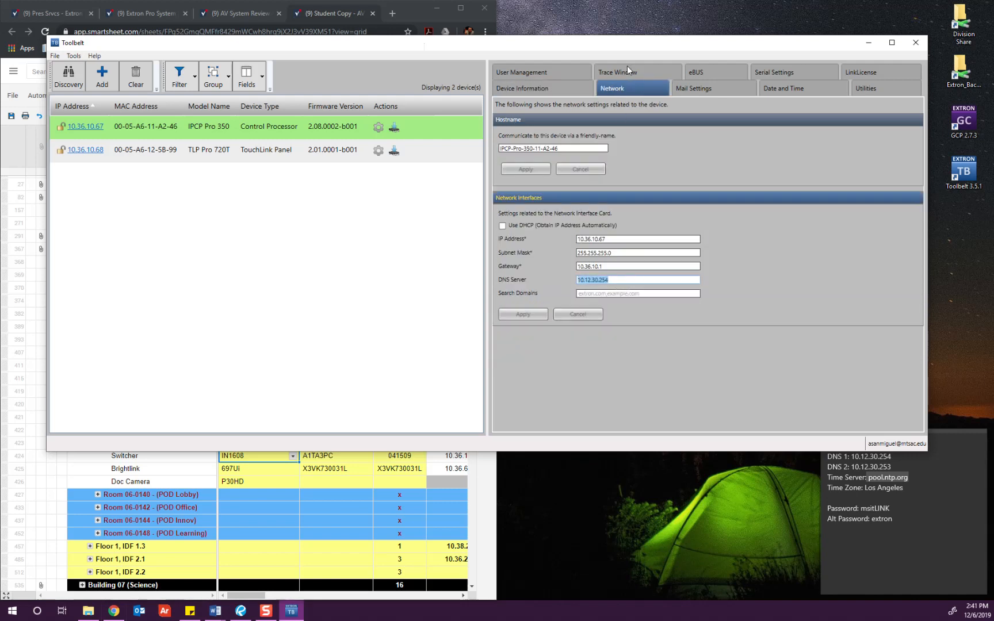
left_click(803, 88)
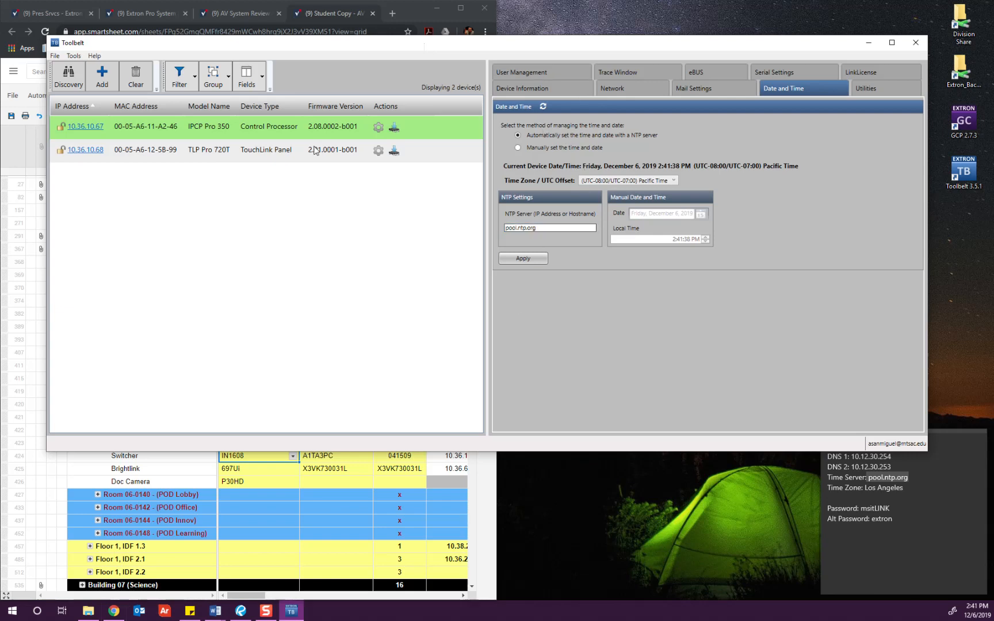
left_click(374, 153)
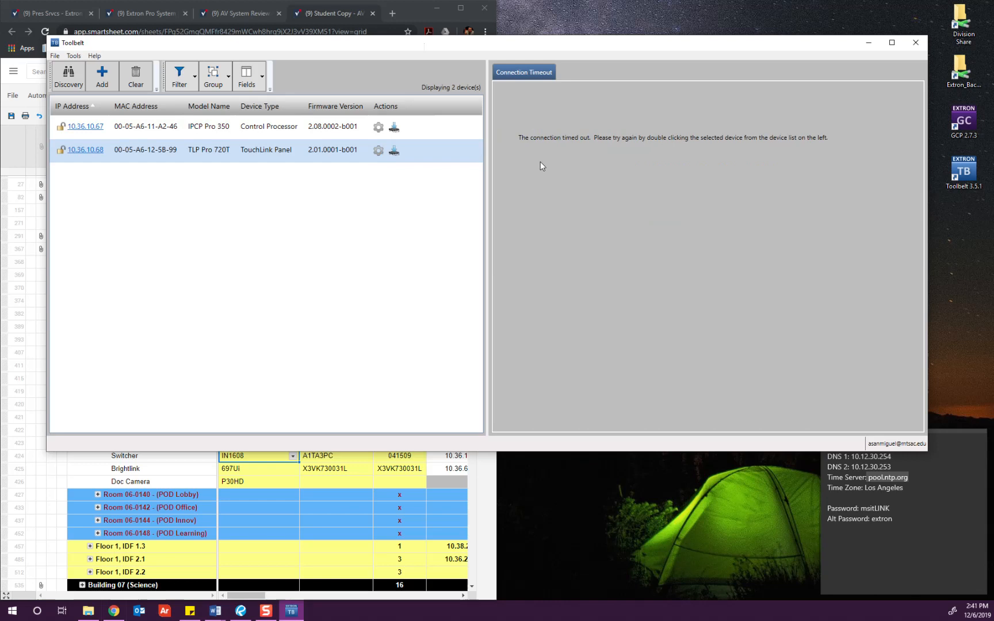
Change the TLP Pro 720T touch panel's DNS server from 127.0.0.1 to 10.12.30.254, then close Toolbelt
left_click(377, 153)
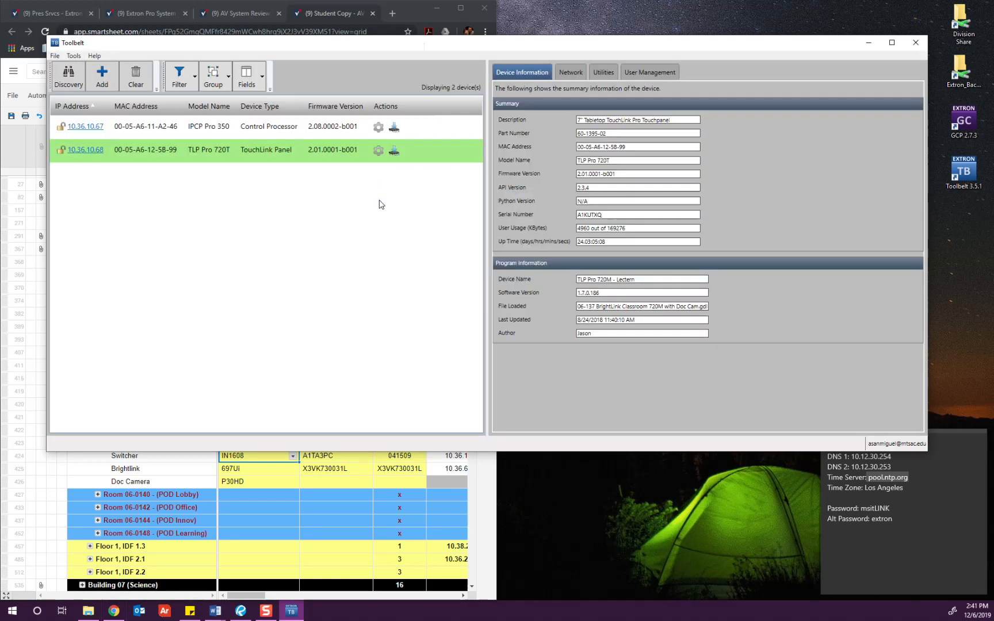
left_click(571, 72)
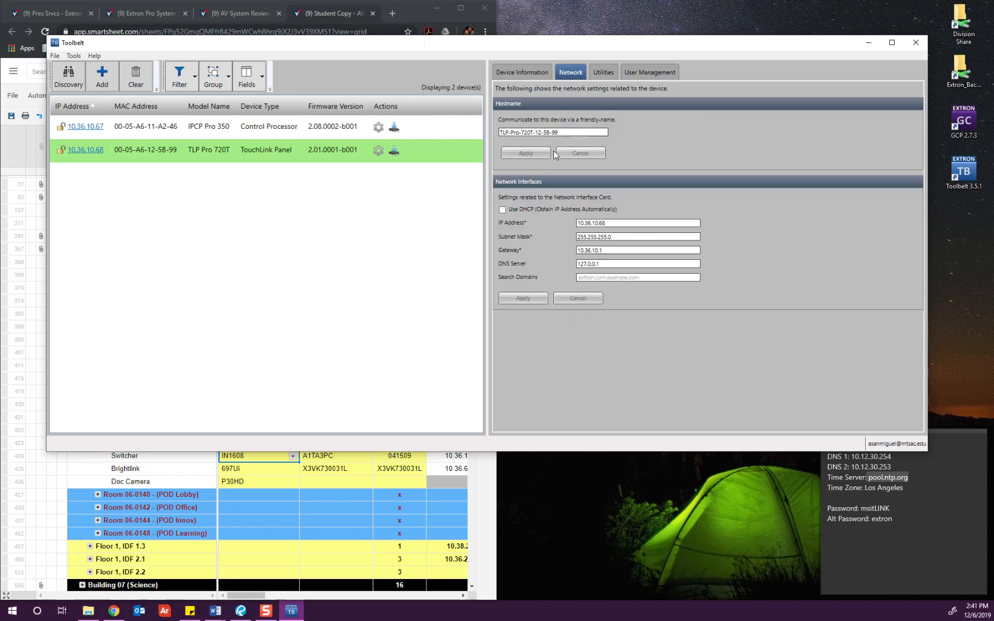
left_click_drag(613, 264, 565, 264)
type("10")
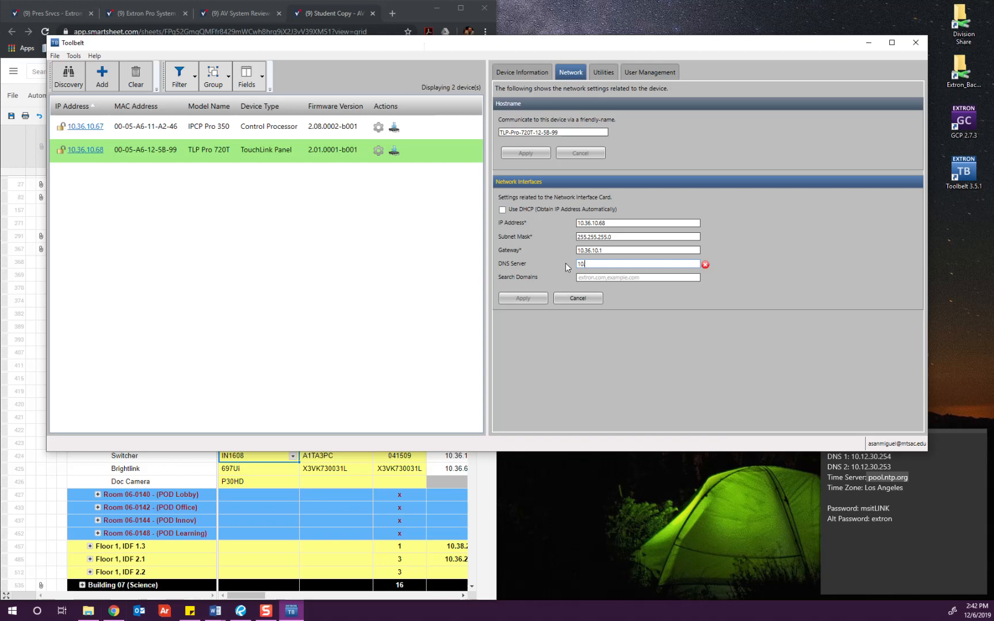
type(".12.30.254")
left_click(534, 300)
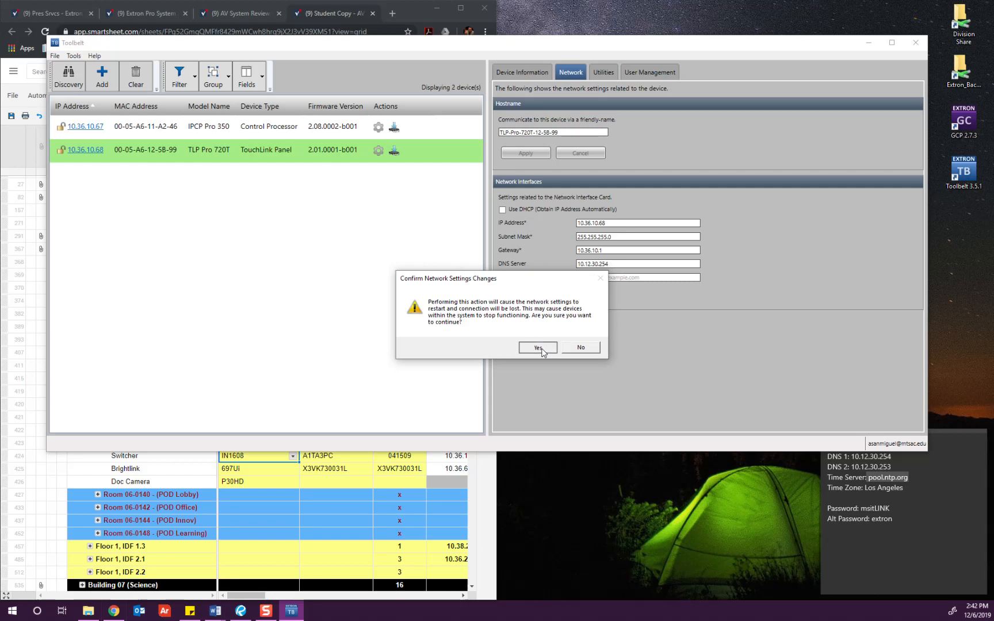
left_click(543, 351)
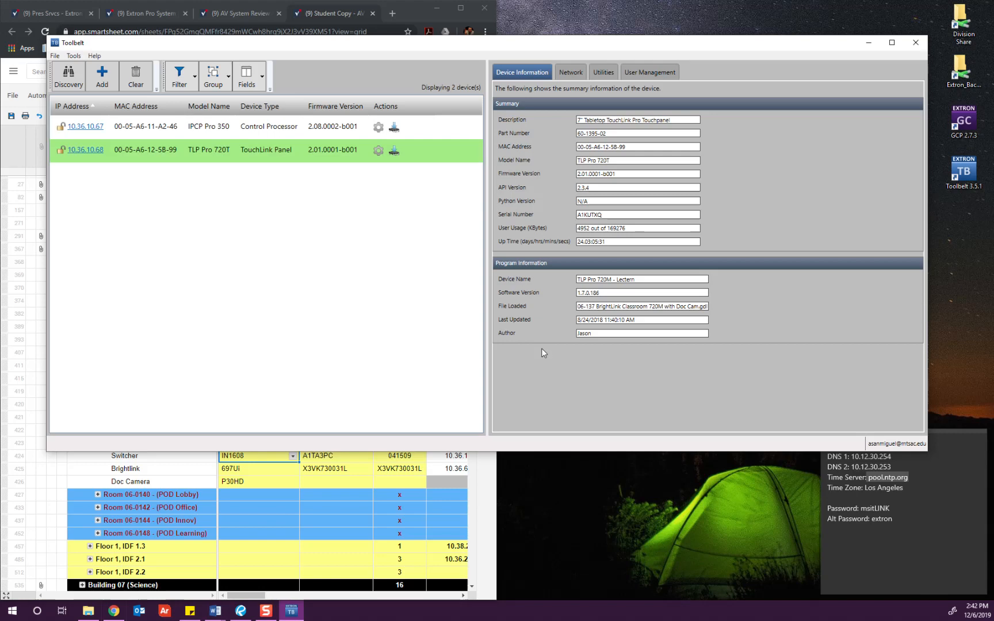
left_click(915, 42)
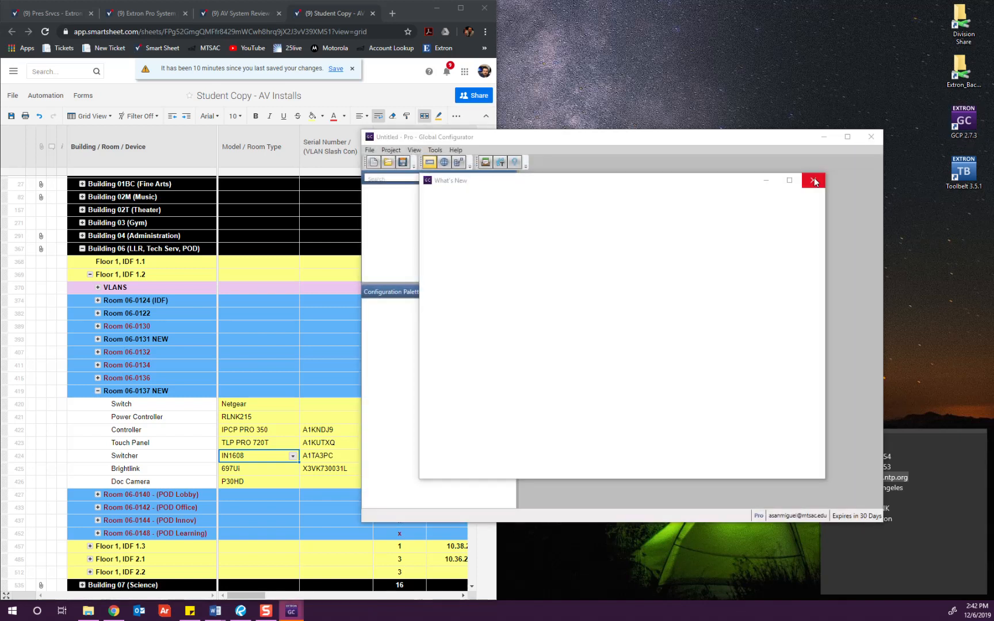
Start a project download from controller 10.36.10.67 using the controller password
left_click(813, 180)
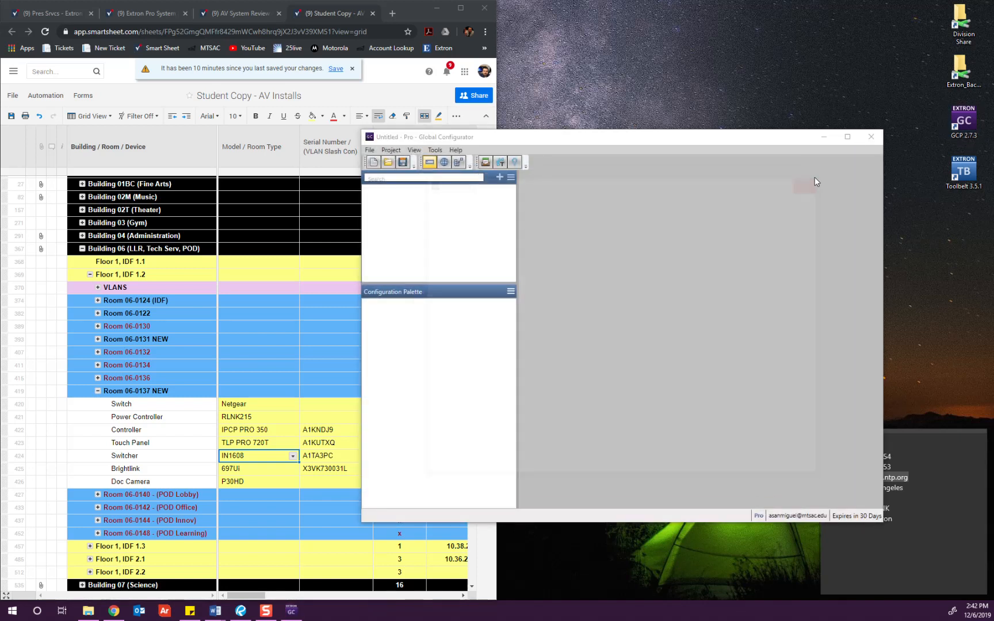
left_click(369, 150)
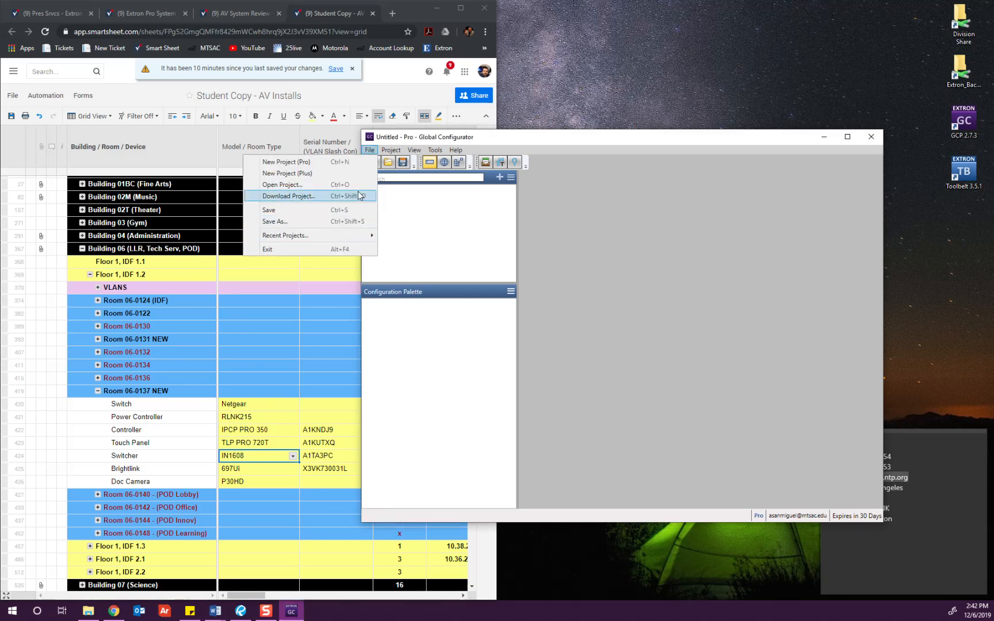
left_click(357, 196)
left_click(605, 314)
key("ctrl+v")
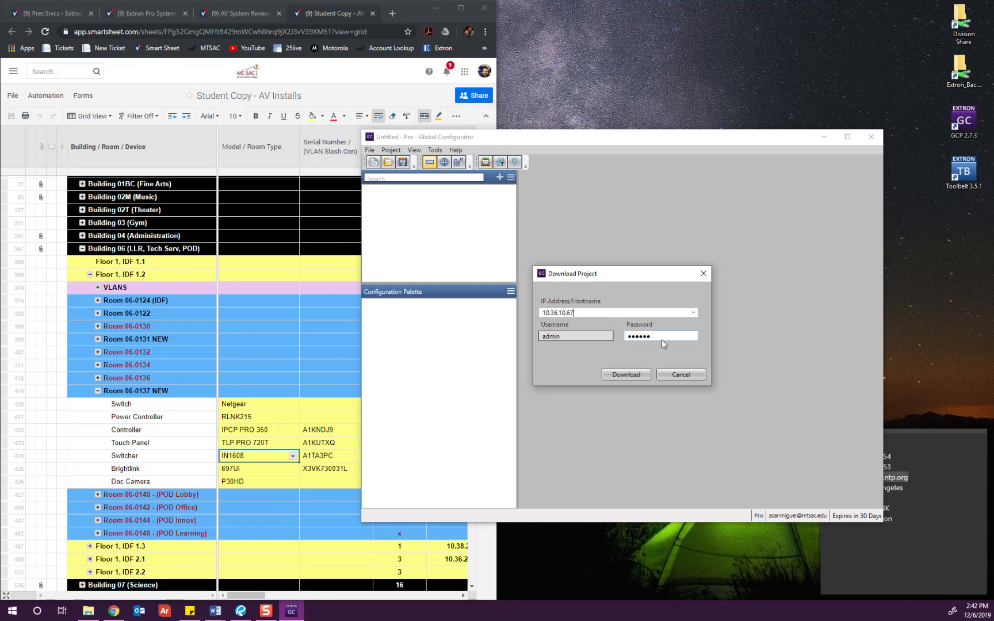
left_click_drag(657, 336, 620, 344)
type("•••")
key("Return")
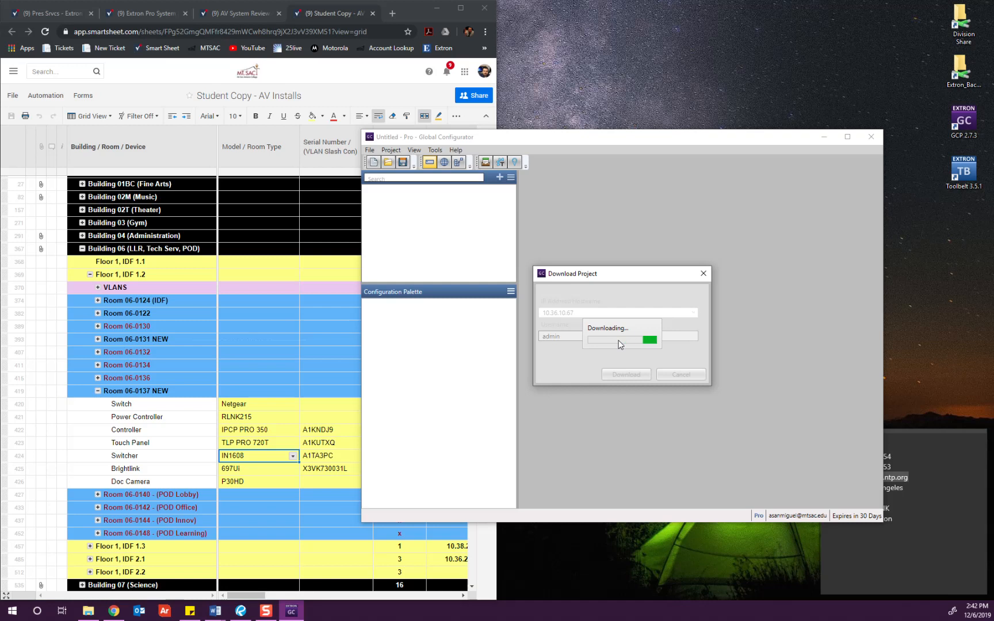
Open the 006 - Library backup folder, then dismiss the download-failed error and cancel
left_click(86, 613)
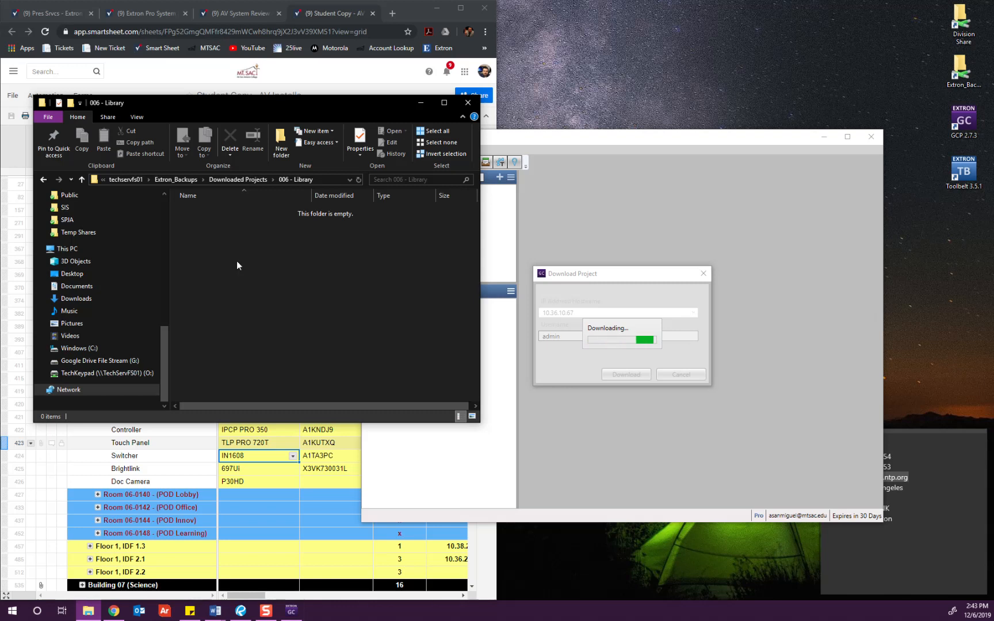
left_click(552, 274)
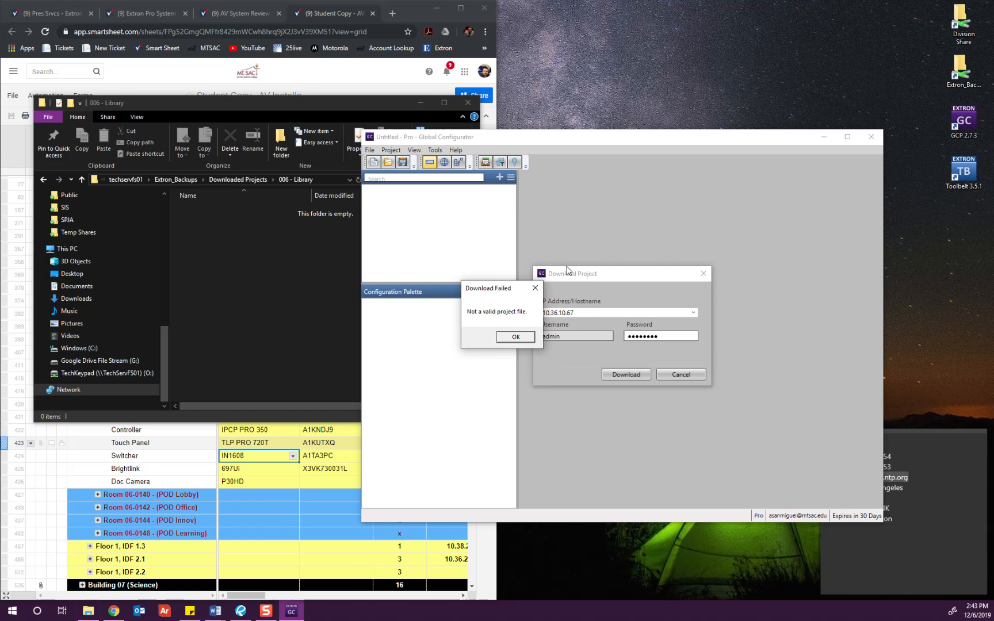
left_click(515, 337)
left_click(681, 374)
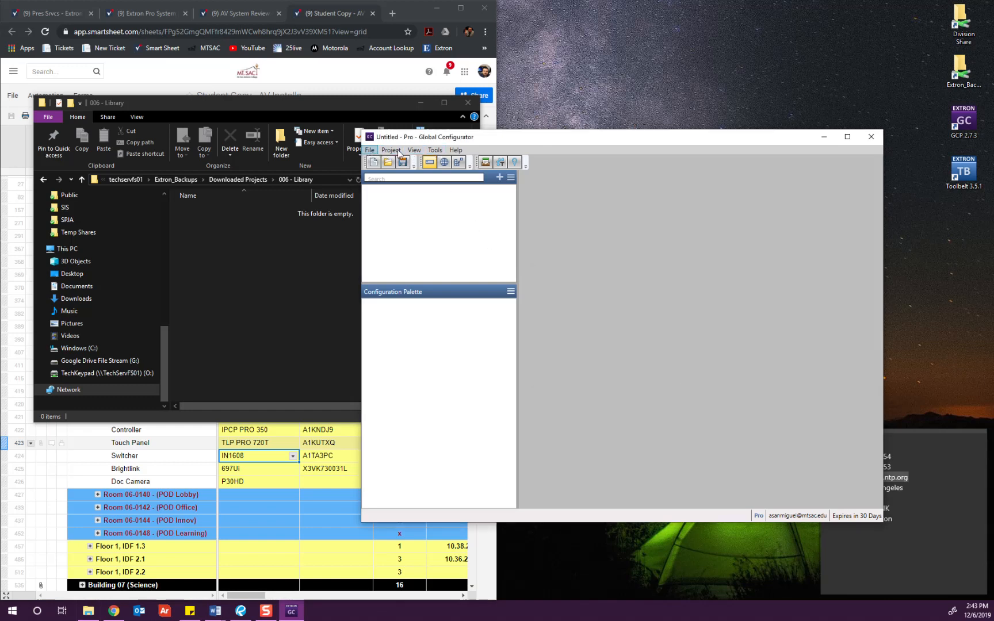
left_click(457, 150)
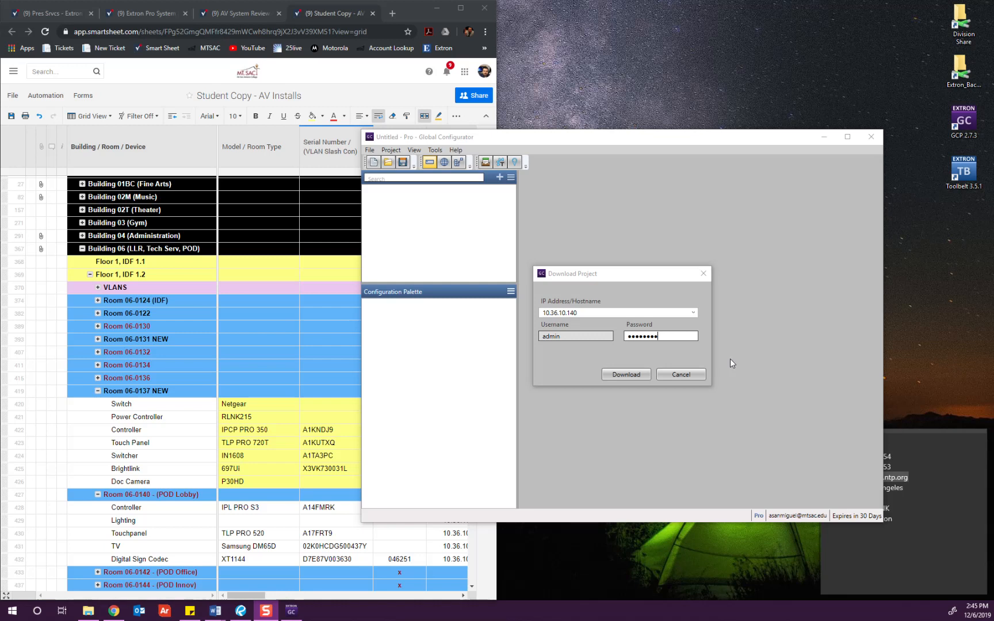
Assign the technician to Room 06-0140 in the Extron Pro System List and save
left_click(162, 16)
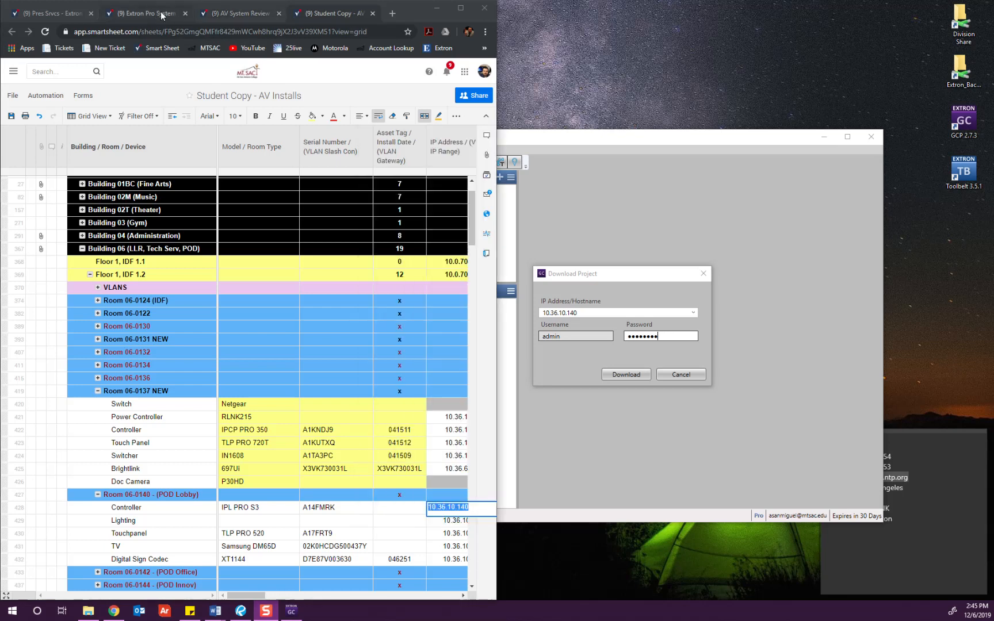
left_click(163, 15)
left_click(229, 385)
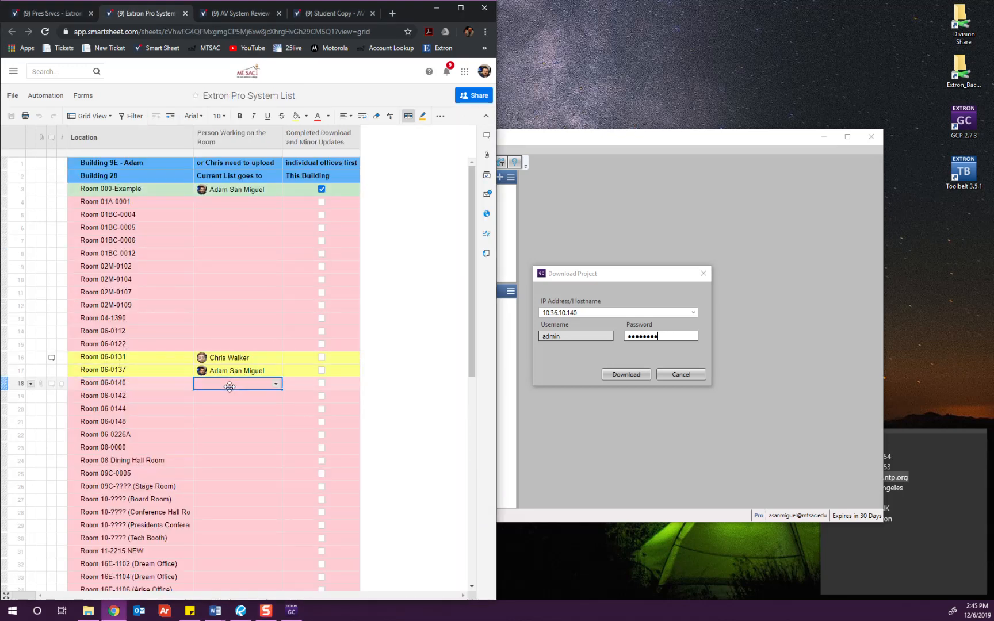
type("a")
key("Return")
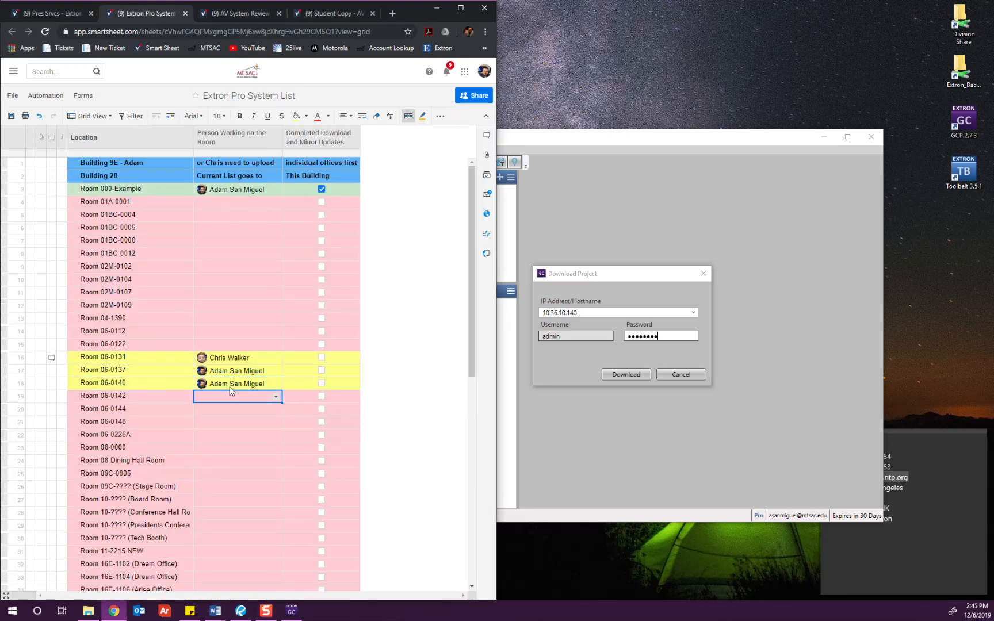
left_click(11, 116)
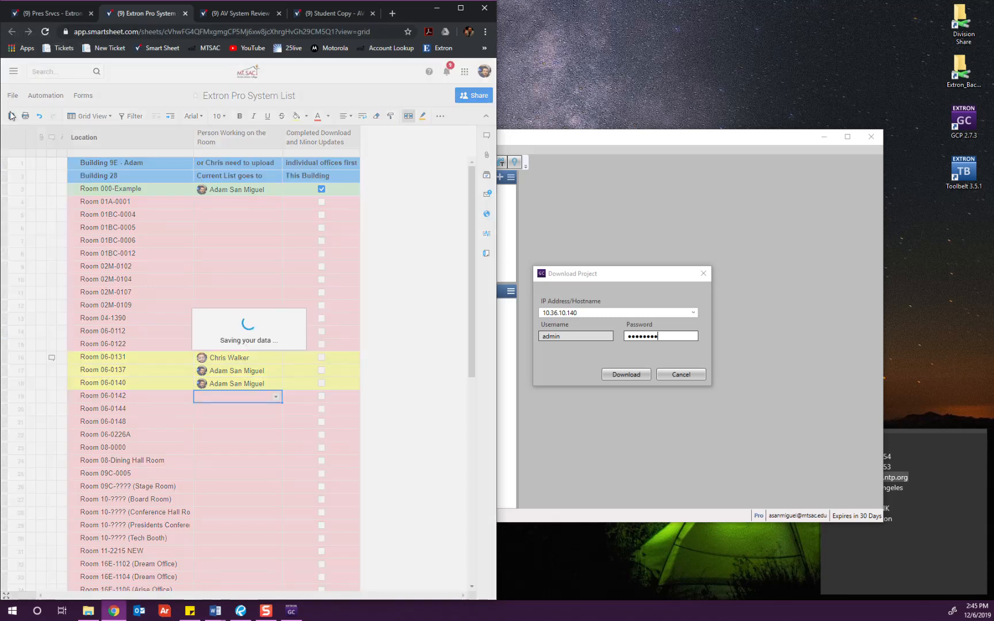
Return to the Download Project dialog showing controller address 10.36.10.140 and its password field
left_click(632, 275)
left_click(600, 314)
left_click(640, 339)
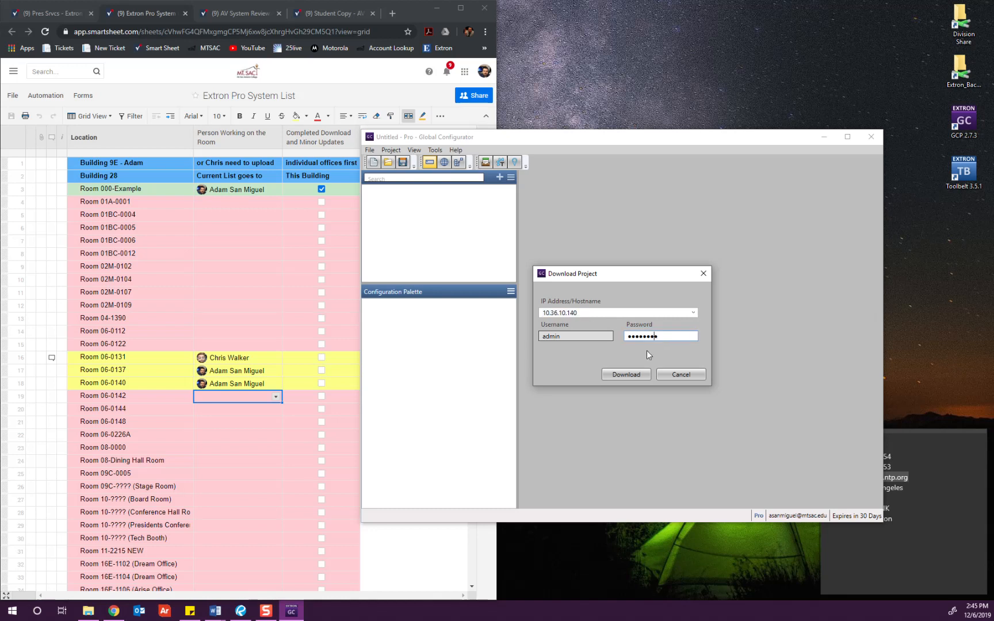
Download from 10.36.10.140 and point Save As at the copied 006 - Library network path
left_click(629, 374)
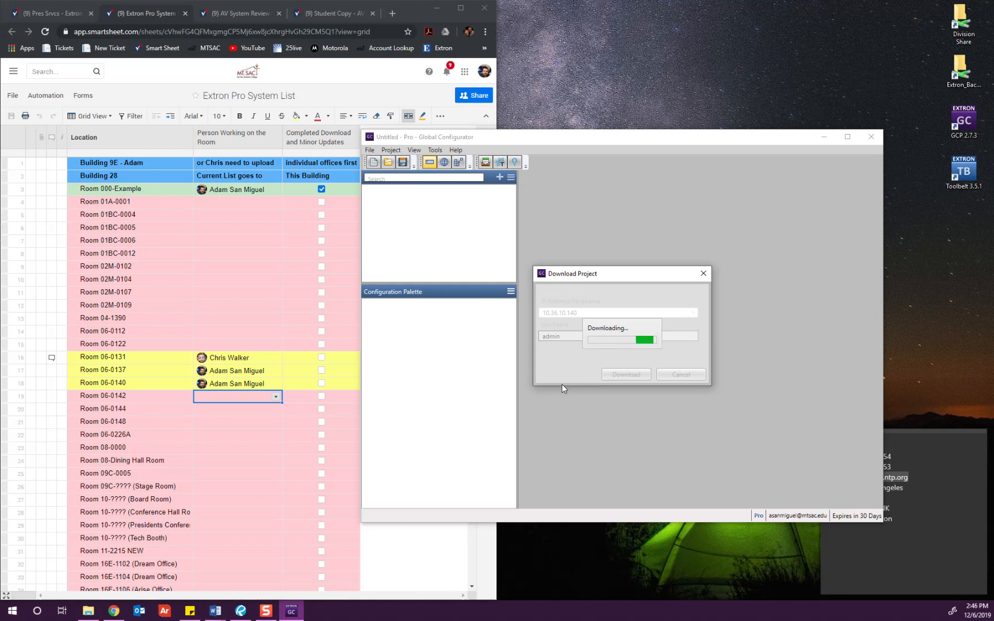
left_click_drag(671, 291, 578, 191)
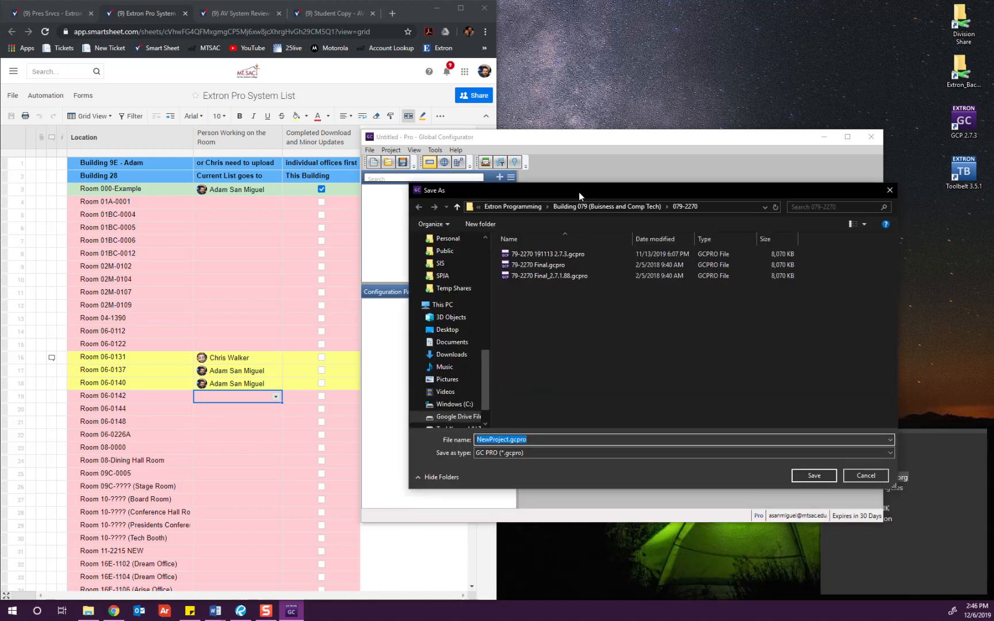
left_click(88, 611)
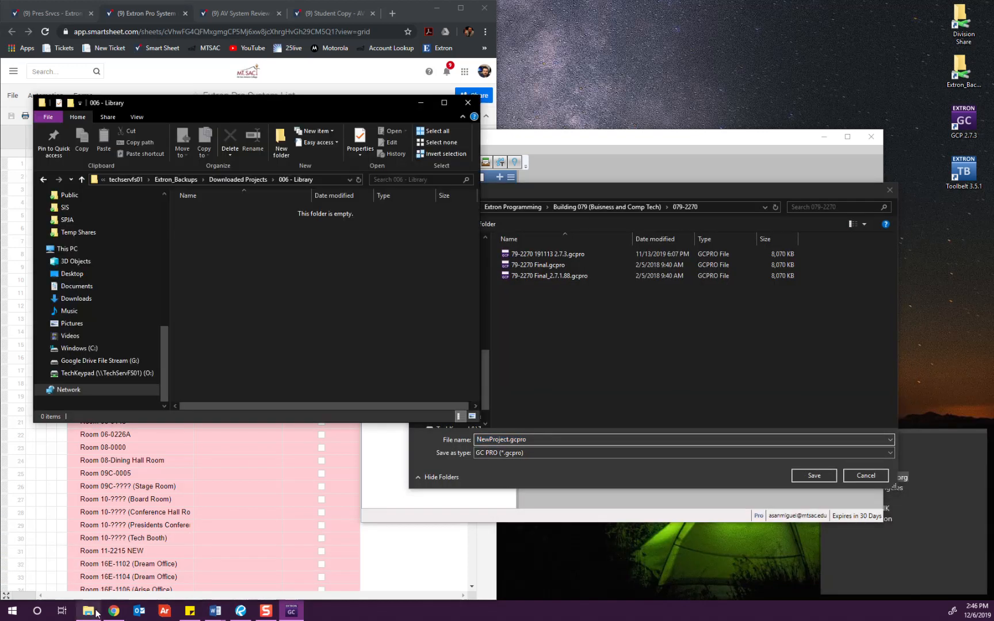
left_click(321, 179)
key("ctrl+c")
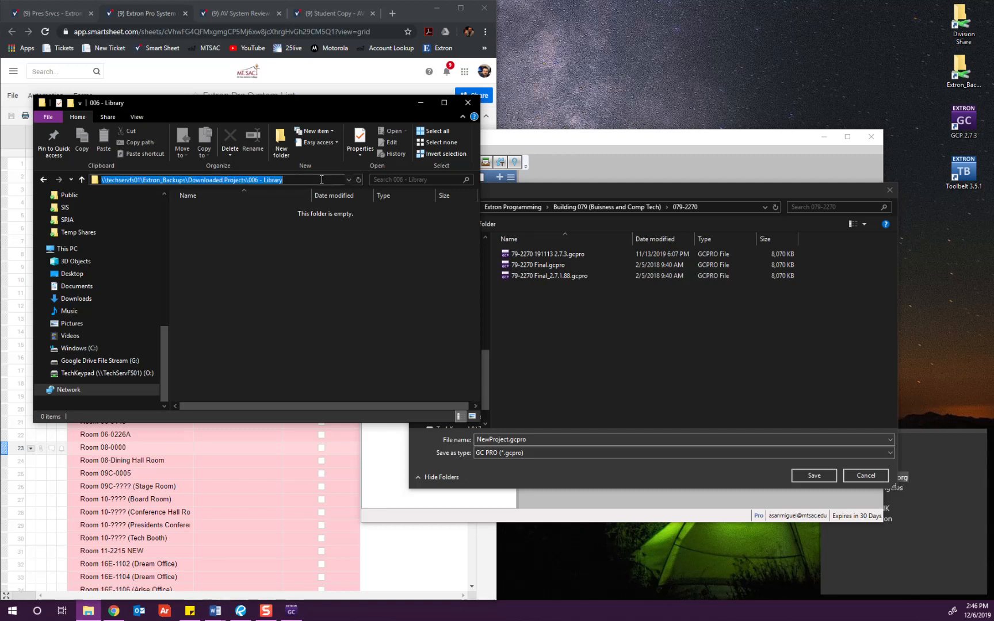
left_click(718, 207)
key("ctrl+v")
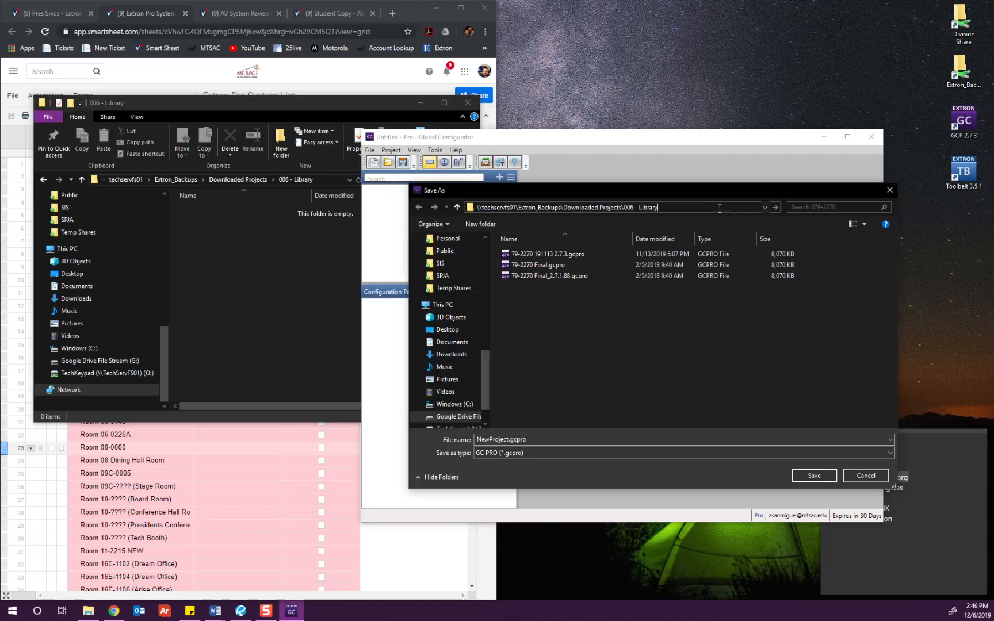
key("Return")
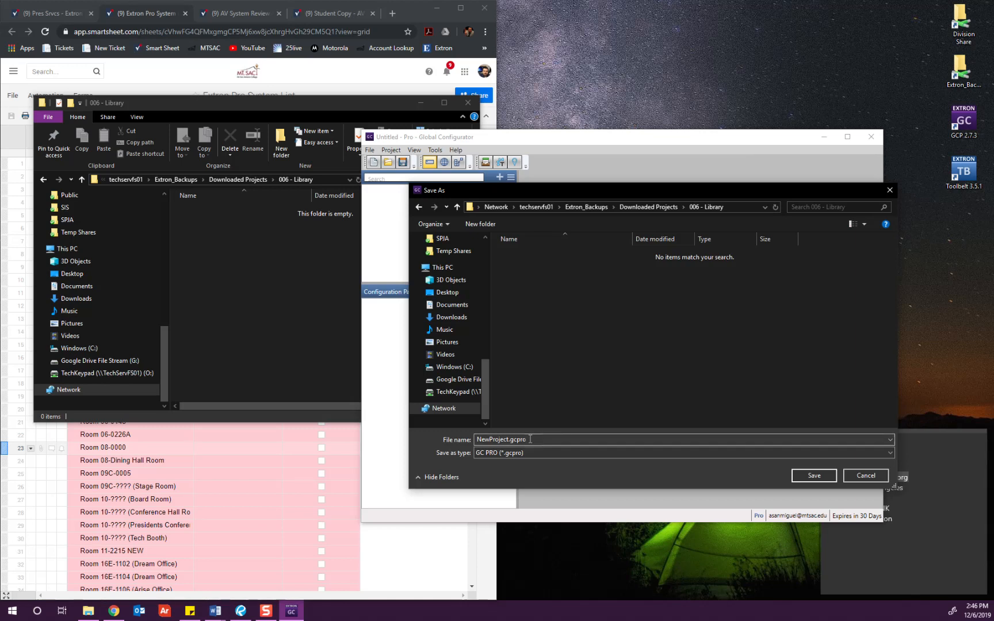
Name the project file '006-0140 2.7.3 191206' and save it to 006 - Library
double_click(530, 439)
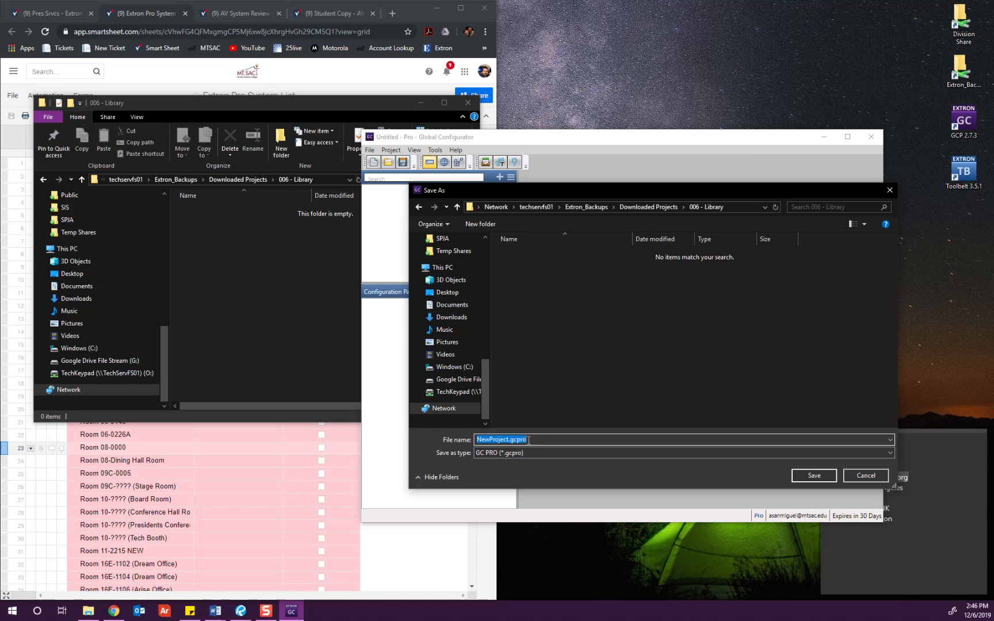
type("006-")
type("0140")
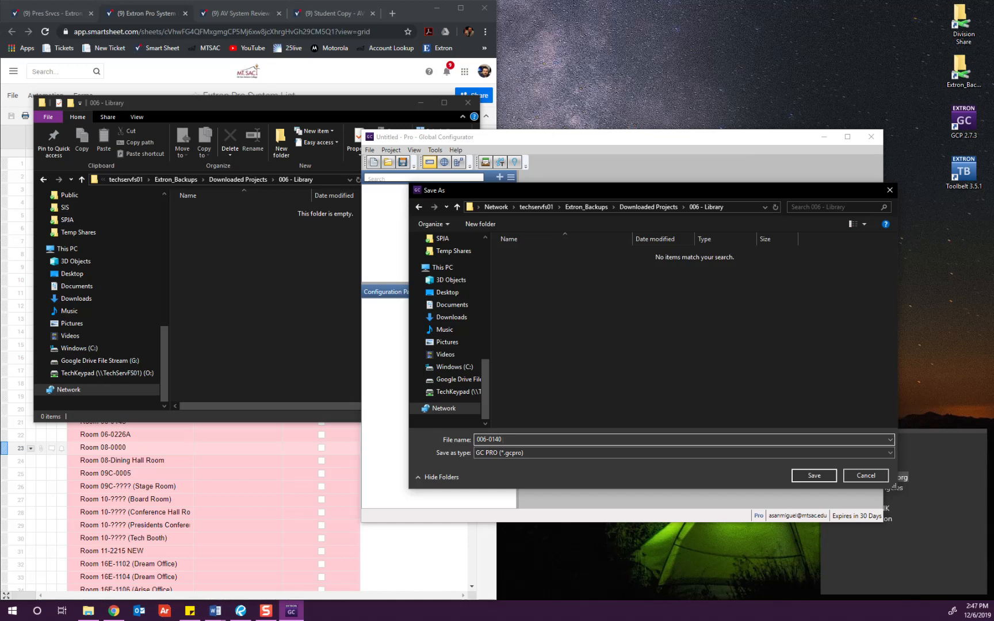
type("2.7.3")
type("1912")
type("06")
key("Return")
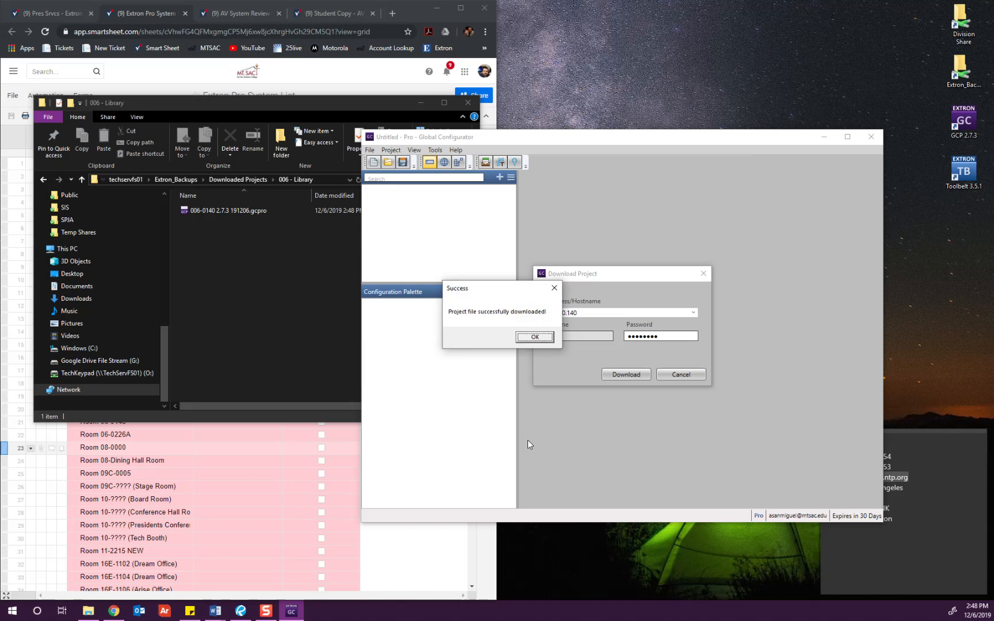
Verify the saved file, dismiss the success message, and tick Completed Download for Room 06-0140
left_click(226, 248)
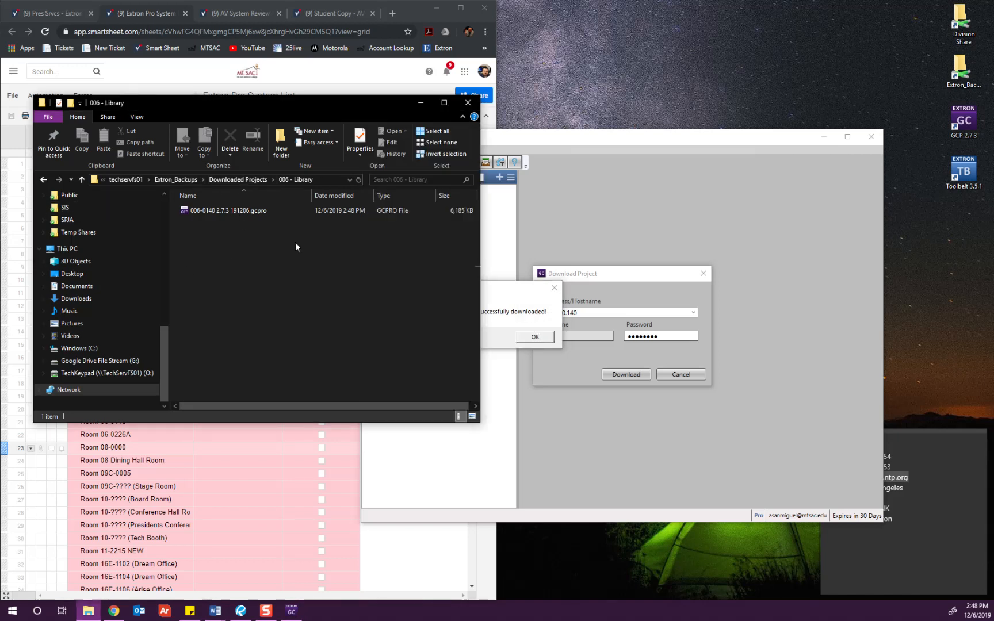
left_click(547, 339)
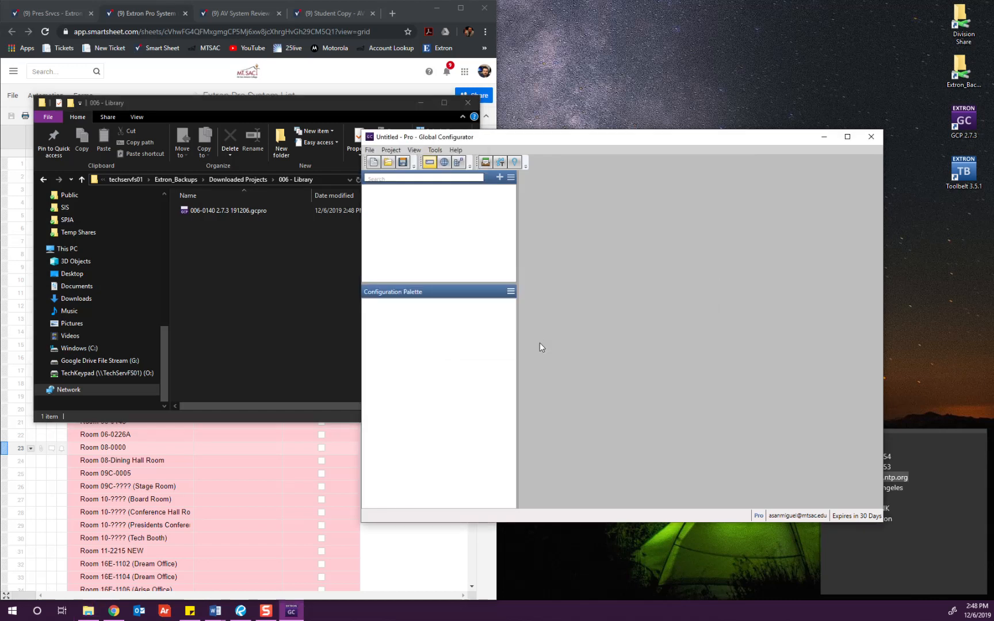
left_click(428, 103)
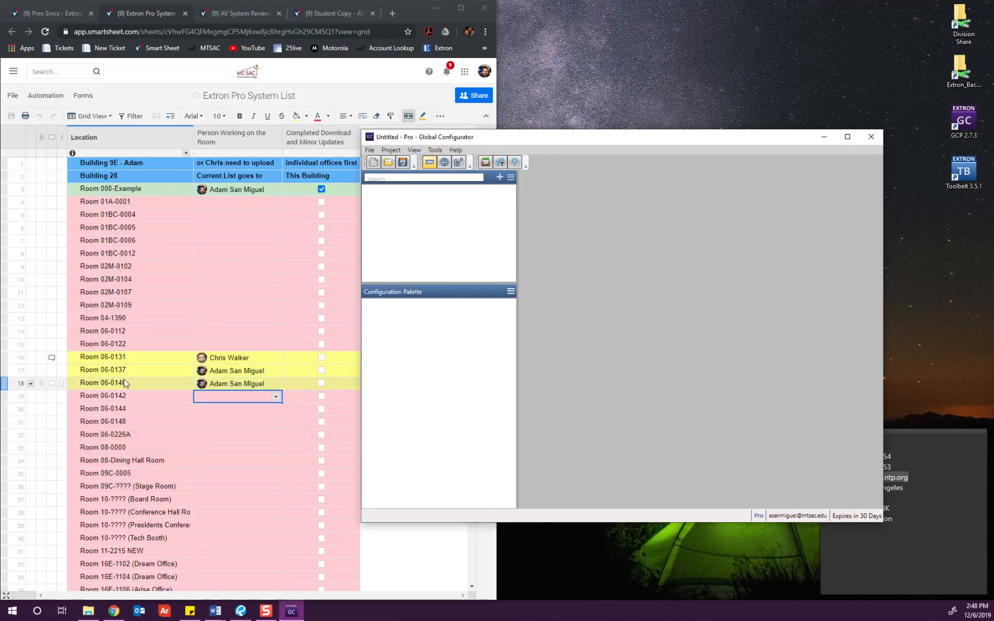
left_click(321, 384)
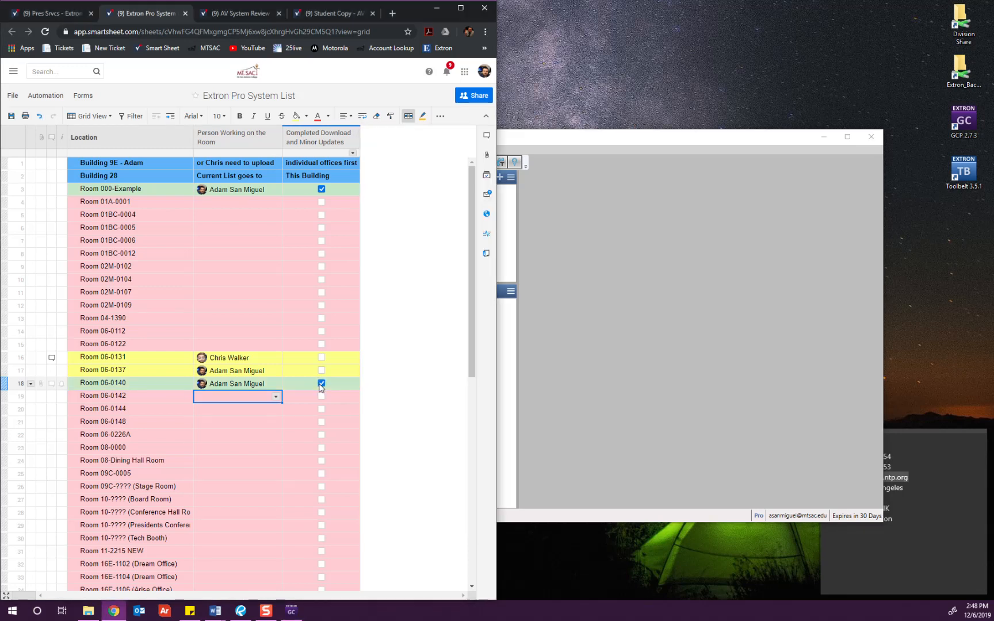